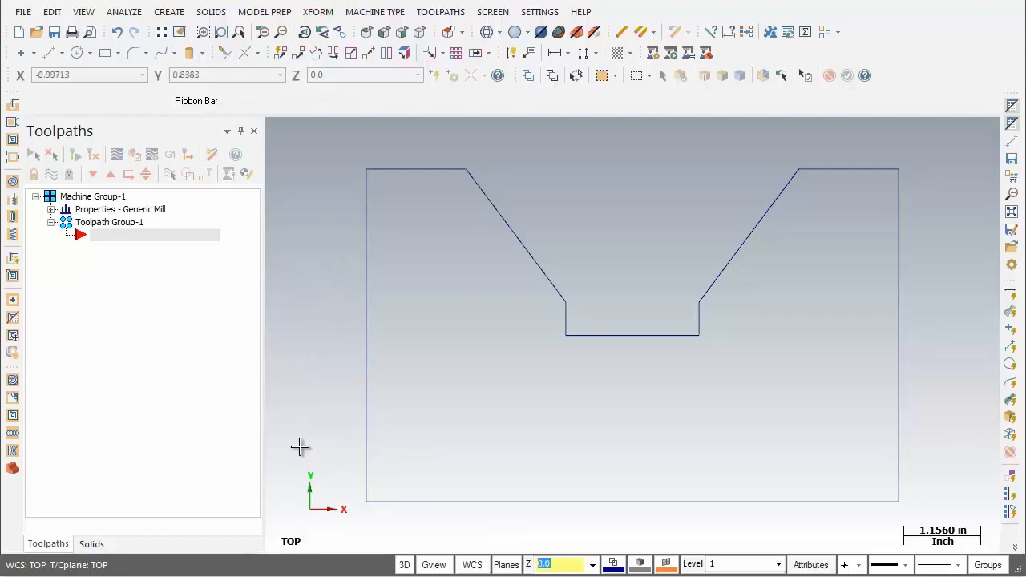
Step: Start the Line Endpoint command to examine its ribbon bar settings and leave it without drawing a line
left_click(169, 18)
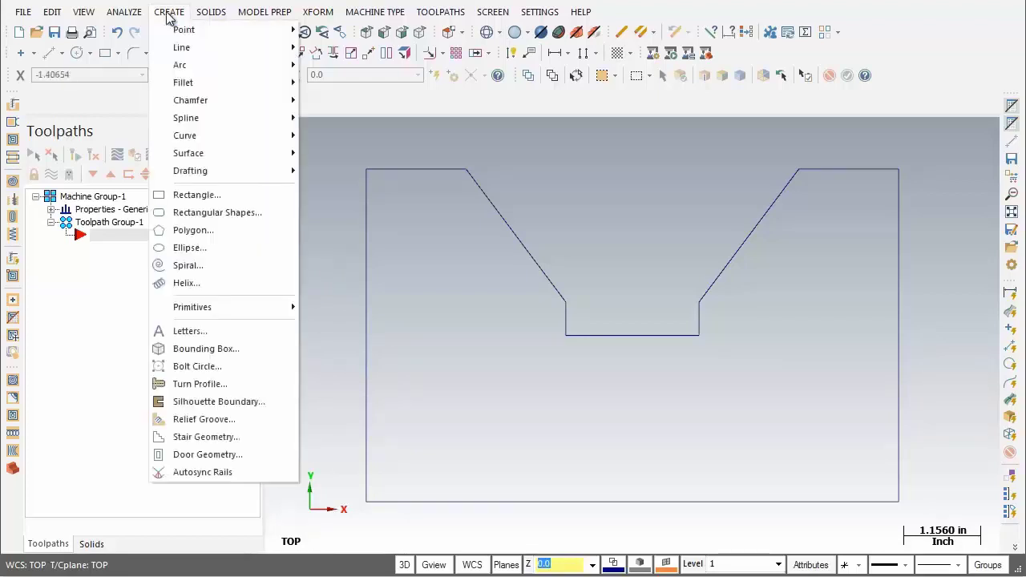
mouse_move(177, 46)
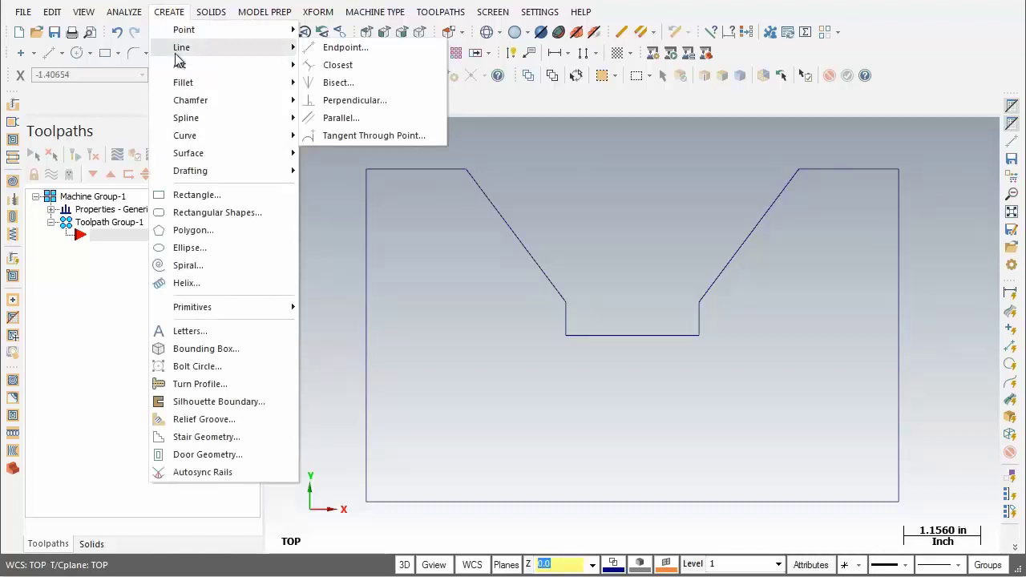
left_click(355, 51)
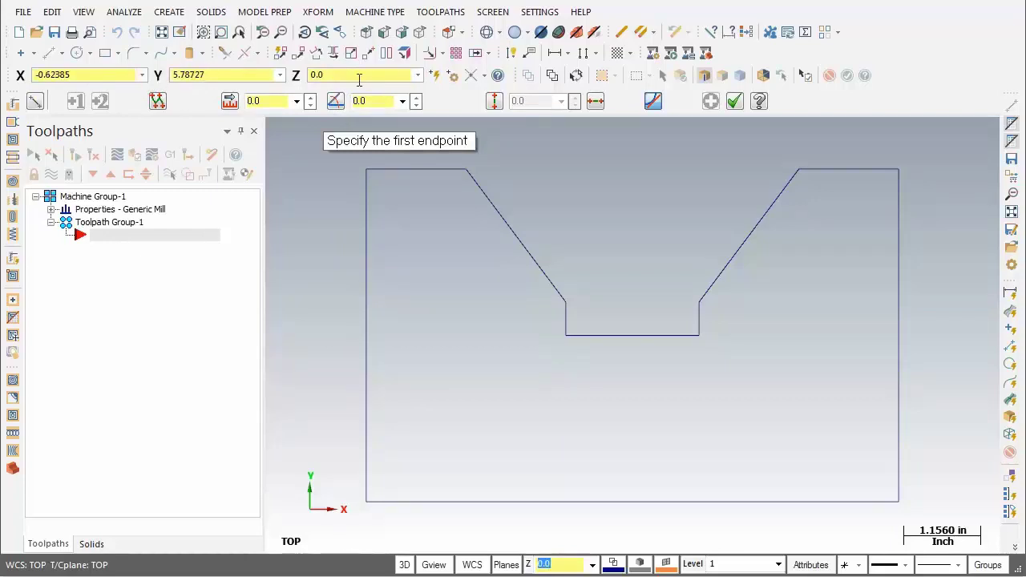
left_click(736, 103)
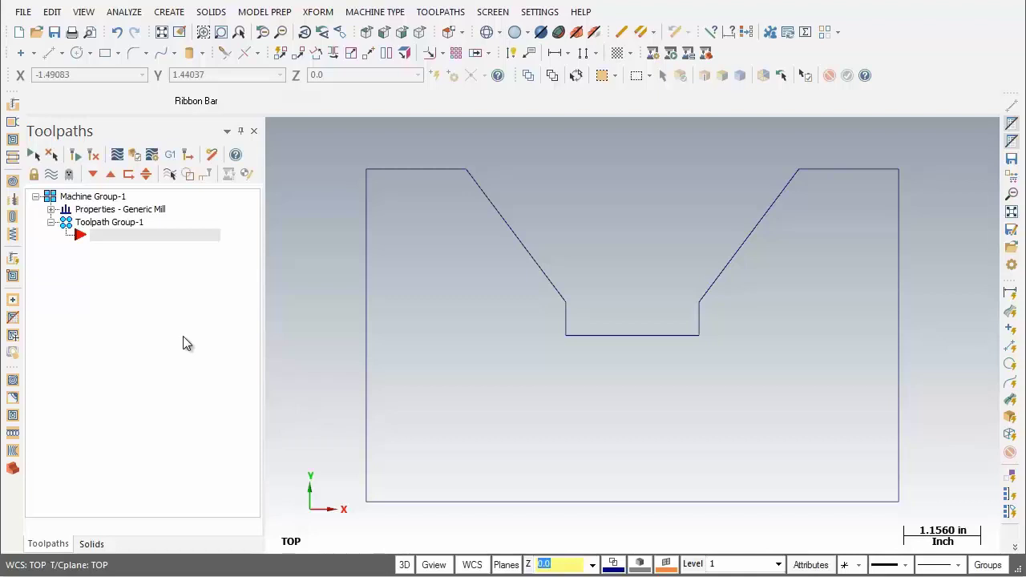
Step: Hide the Toolpaths Manager and the Solids Manager to enlarge the graphics area
left_click(84, 13)
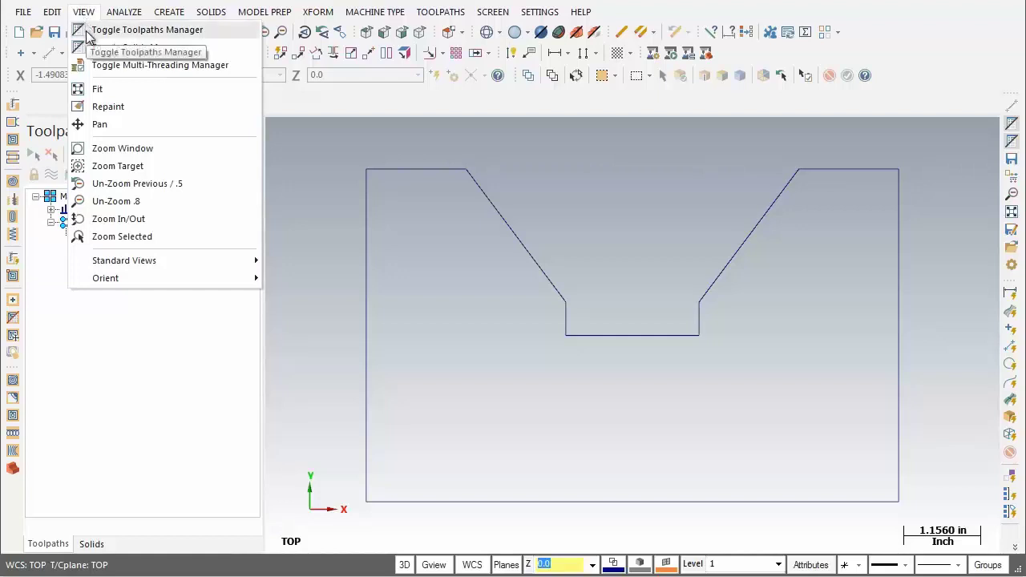
left_click(88, 30)
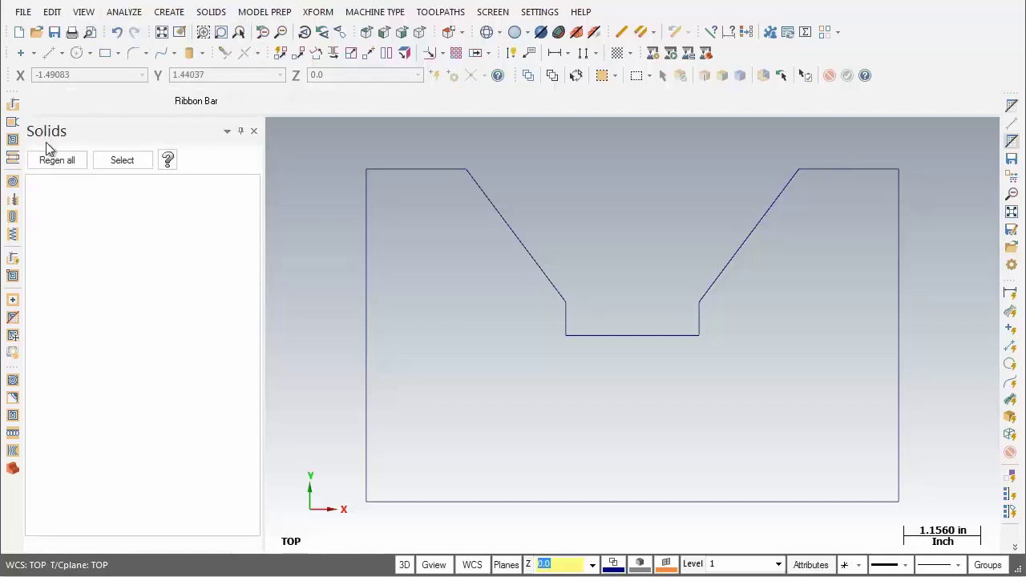
left_click(84, 12)
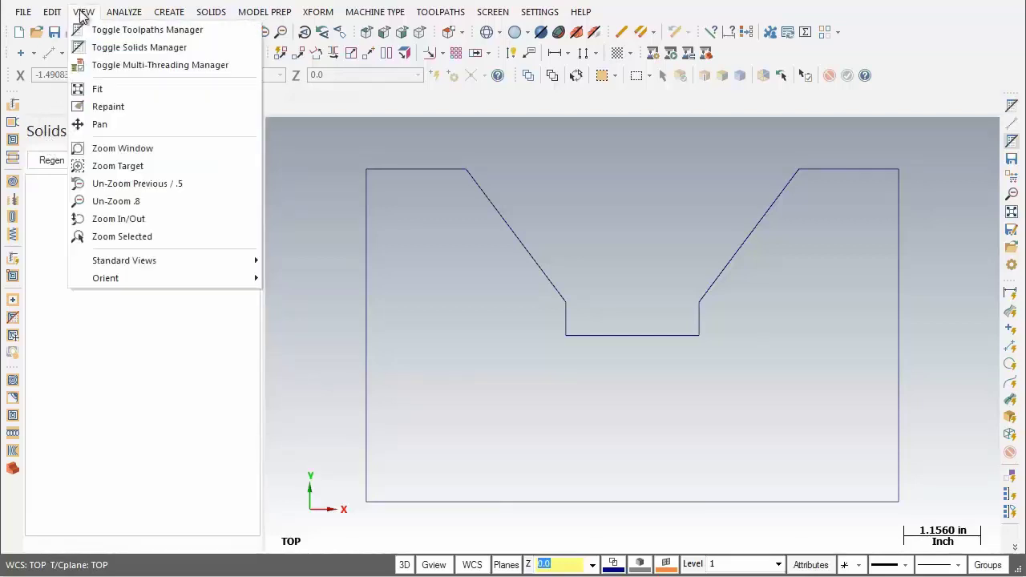
left_click(123, 50)
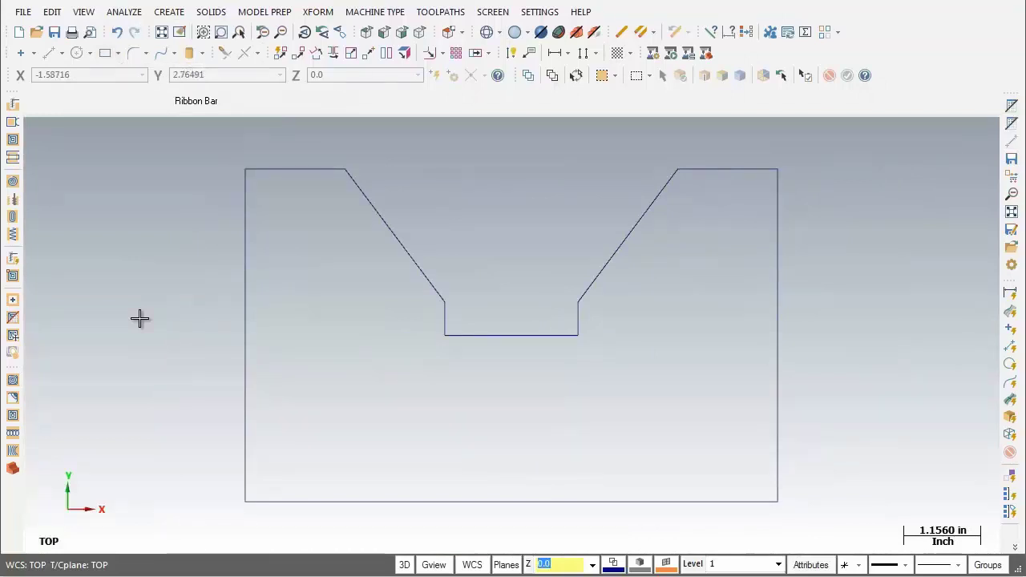
Step: Toggle the Toolpaths Manager on and off several times, ending with the manager closed
key("alt+o")
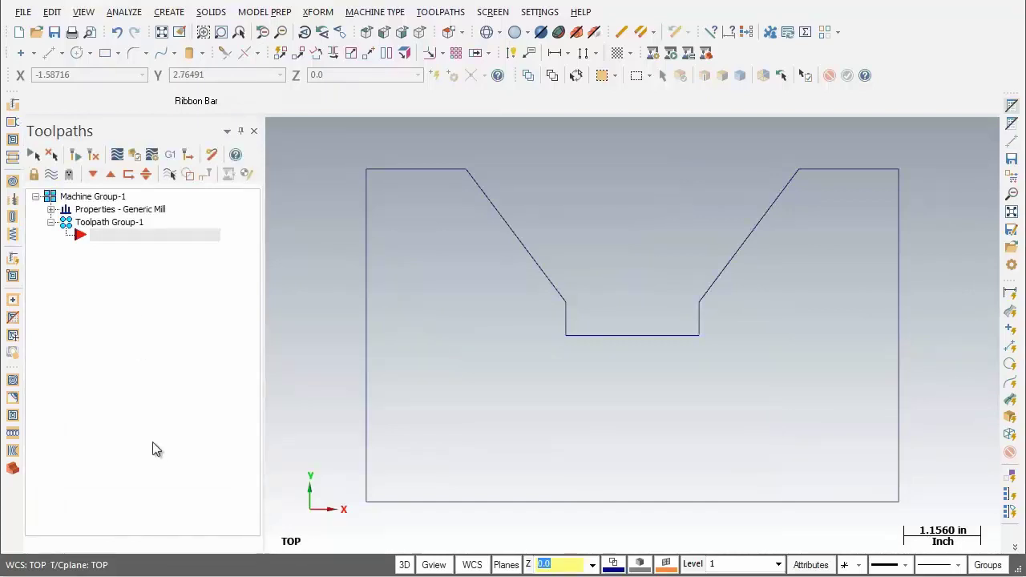
key("alt+o")
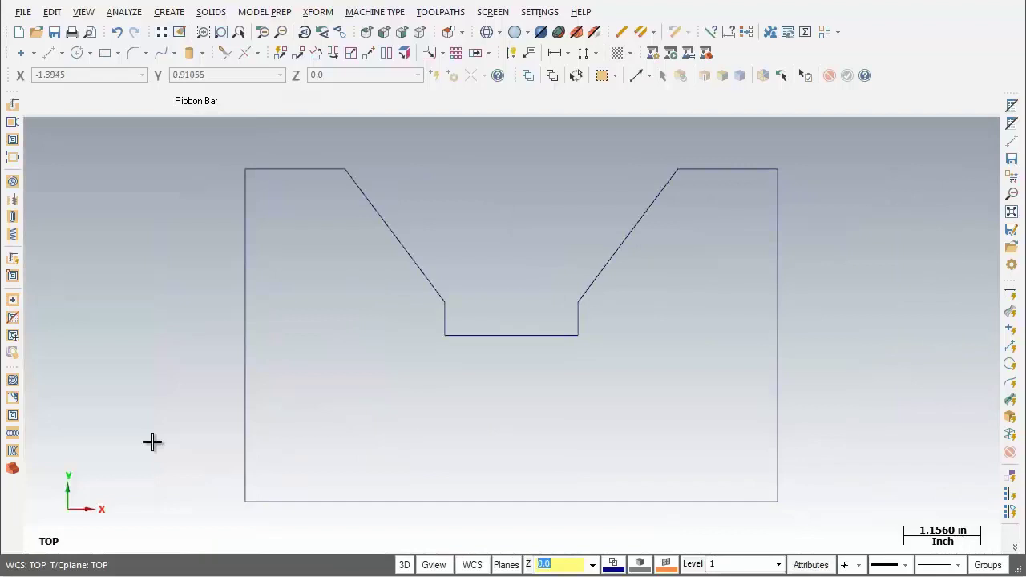
key("alt+o")
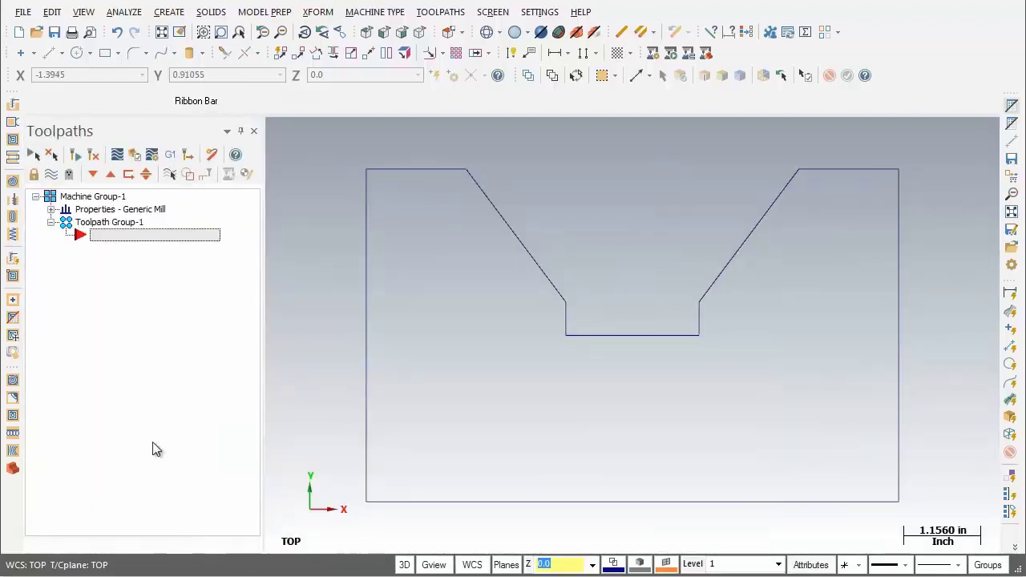
left_click(254, 132)
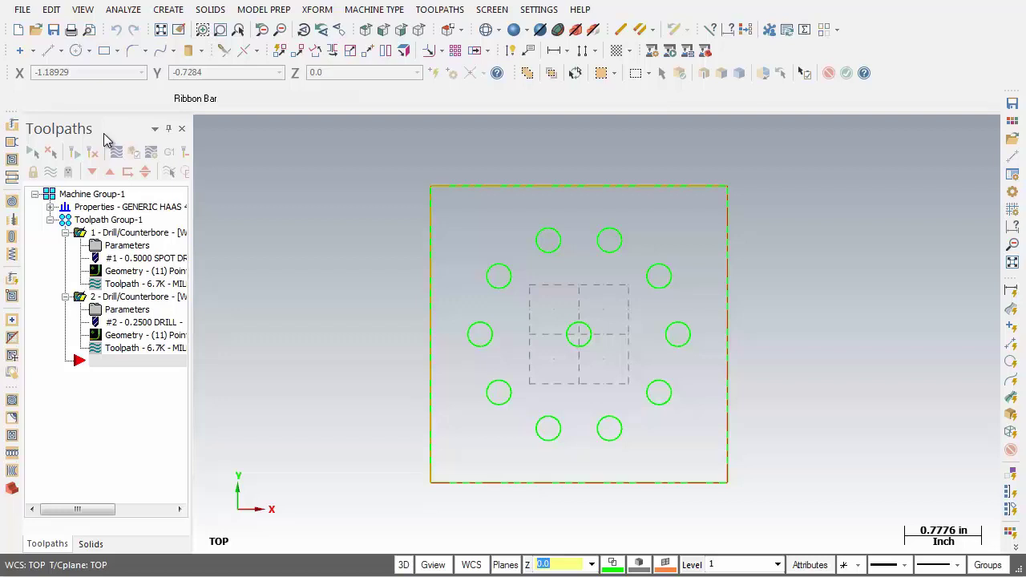
Step: View the drilled plate in the Isometric (WCS) orientation and zoom out with Un-Zoom .8
right_click(327, 224)
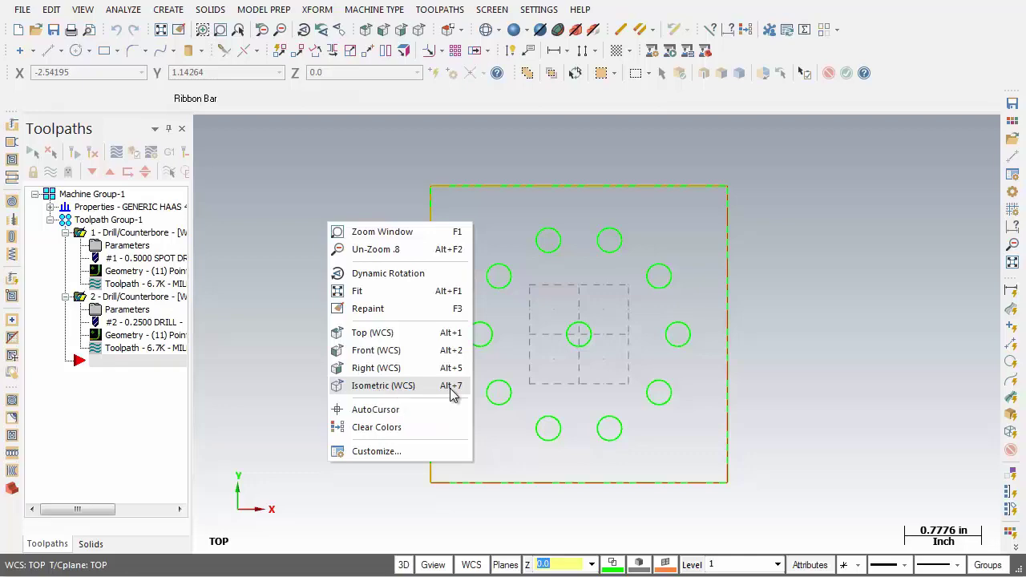
left_click(390, 387)
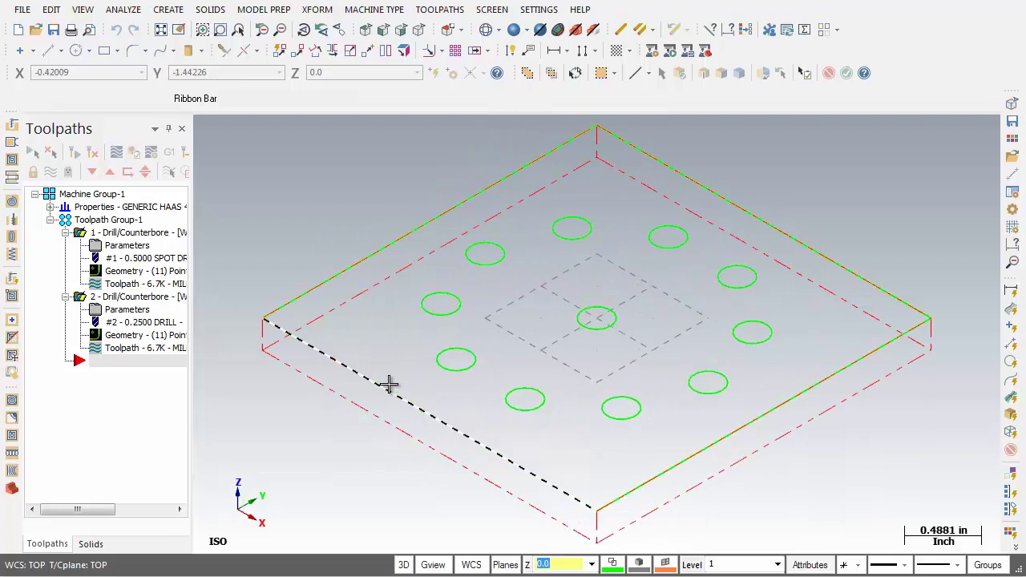
right_click(278, 189)
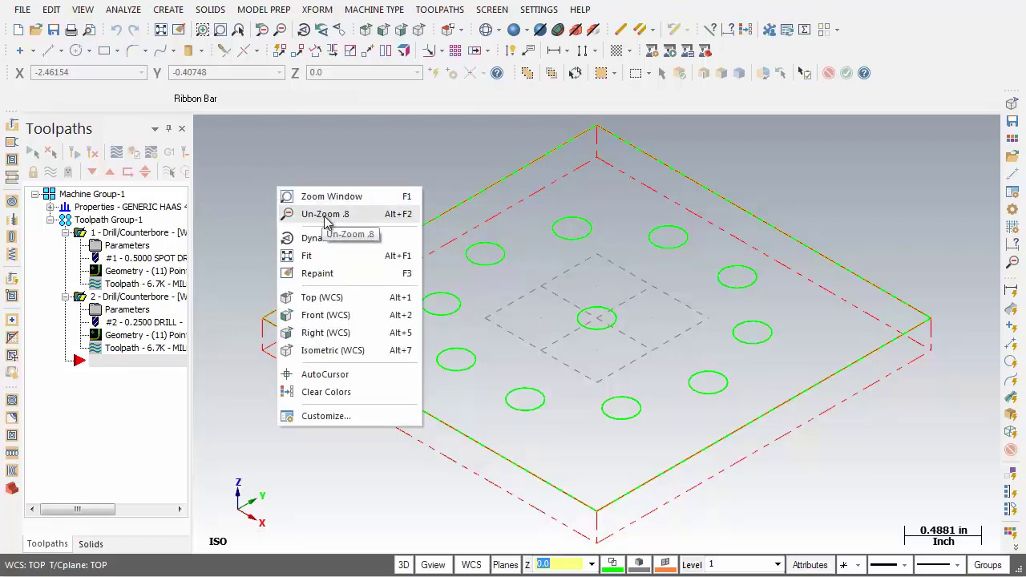
left_click(376, 223)
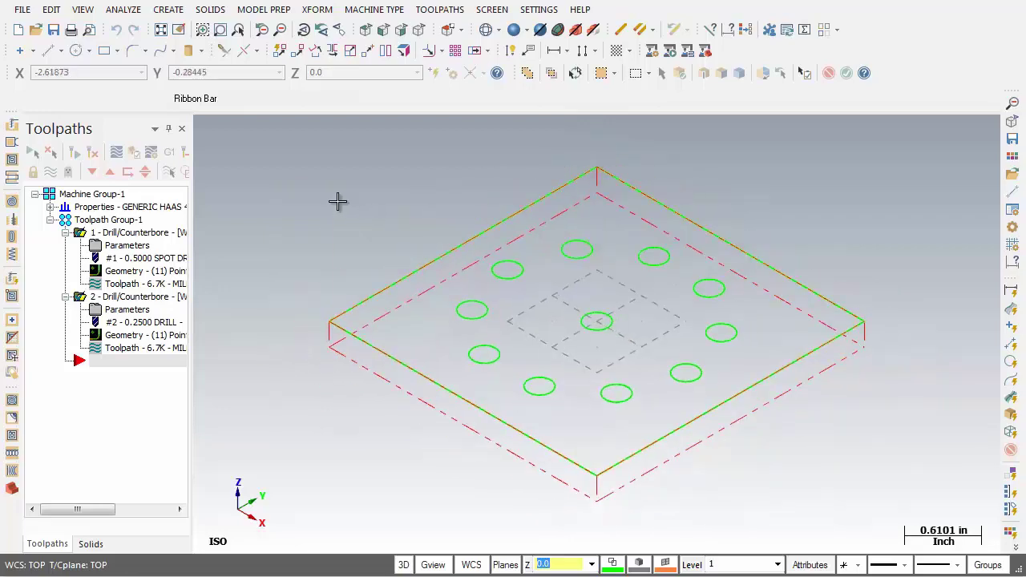
Step: Return the plate to the Top (WCS) view and fit it to the graphics area
right_click(337, 201)
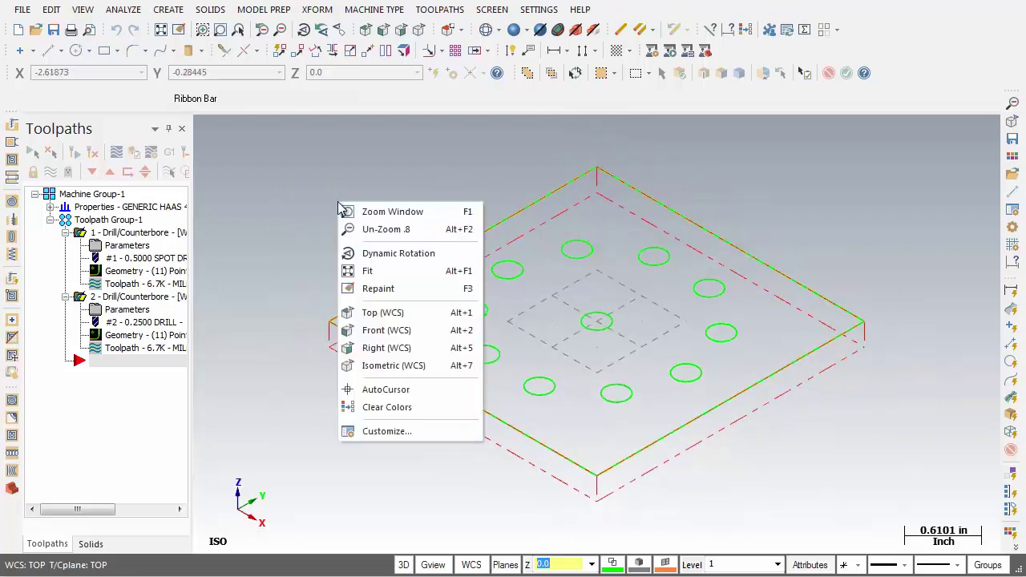
left_click(376, 314)
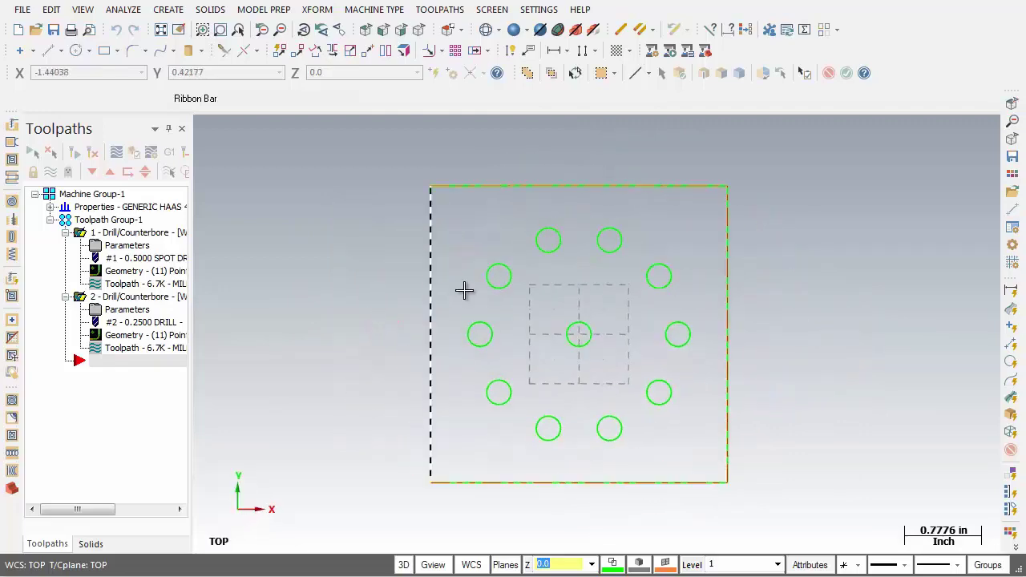
right_click(789, 211)
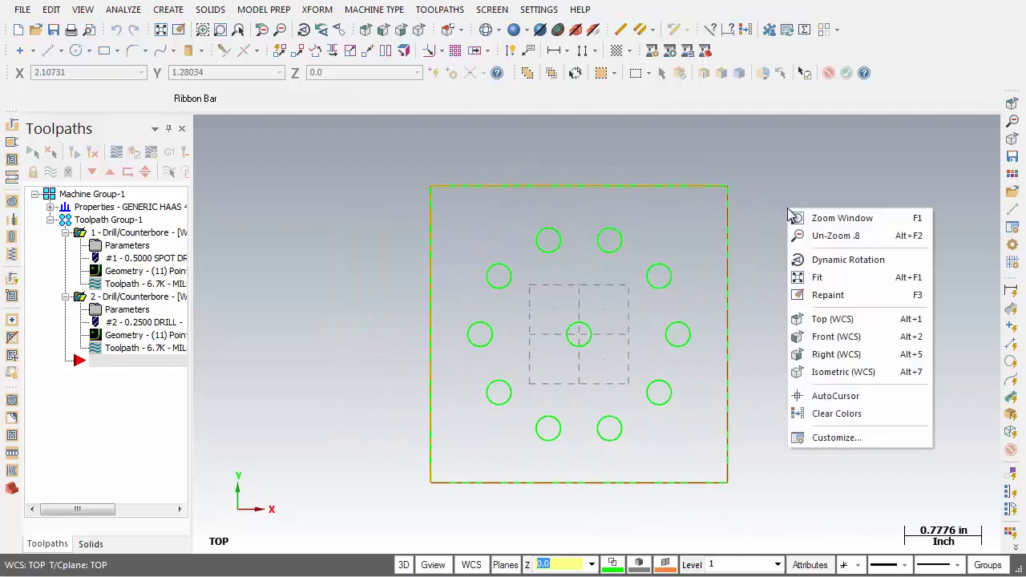
left_click(834, 281)
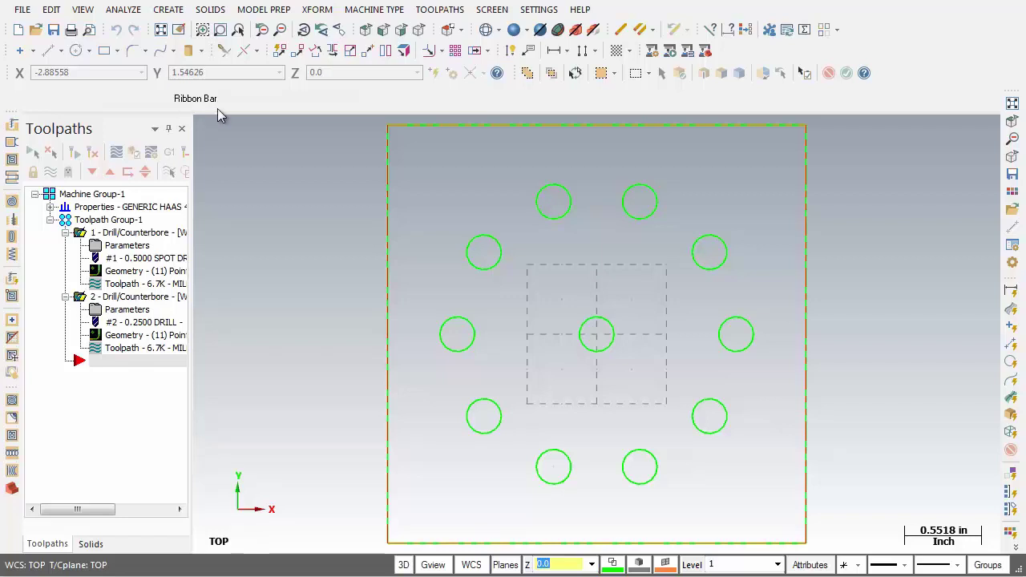
Step: Bring up the Line Endpoint ribbon bar for the drilled plate to review its options, and exit without creating geometry
left_click(168, 10)
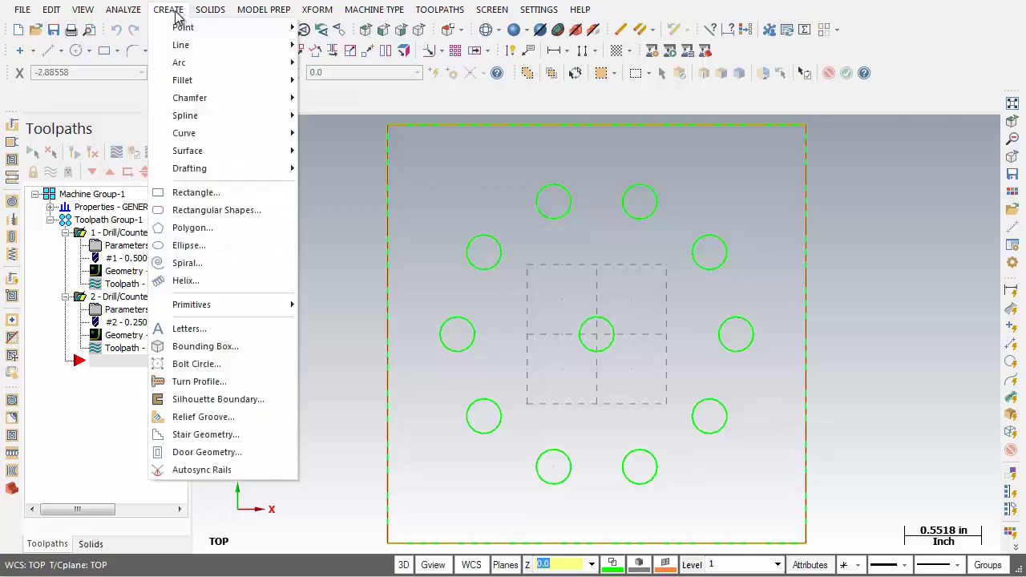
mouse_move(192, 48)
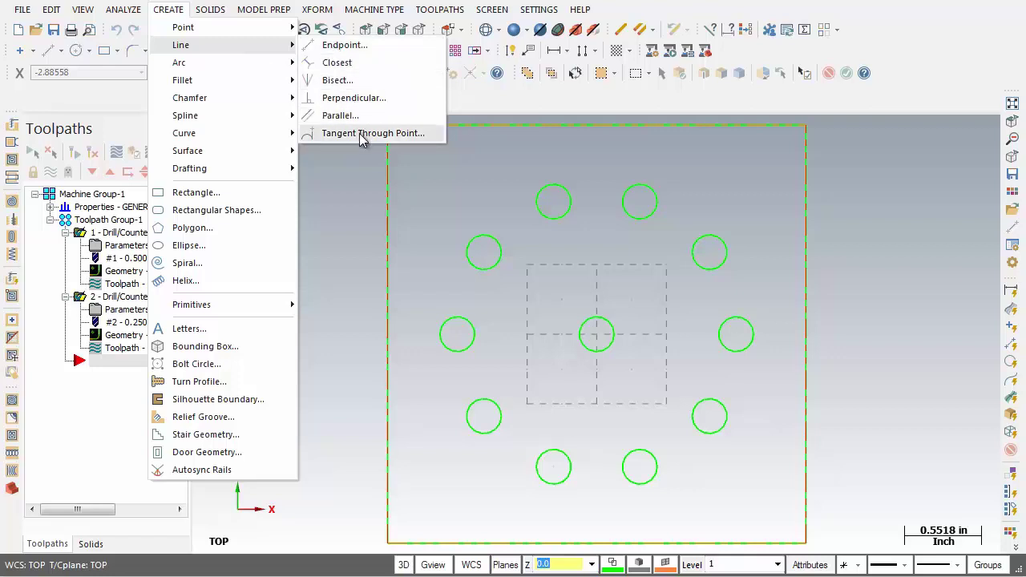
left_click(367, 47)
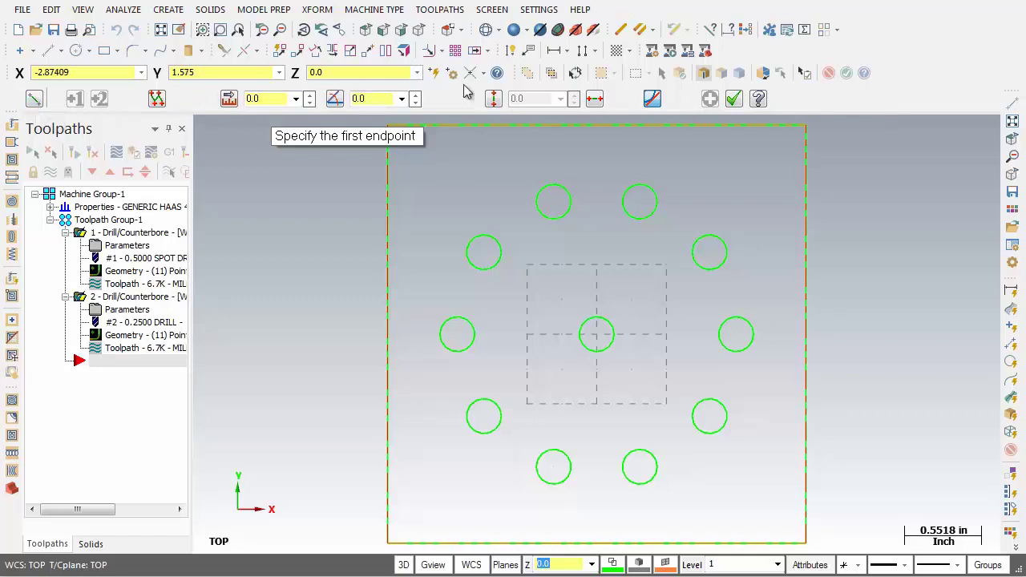
left_click(735, 101)
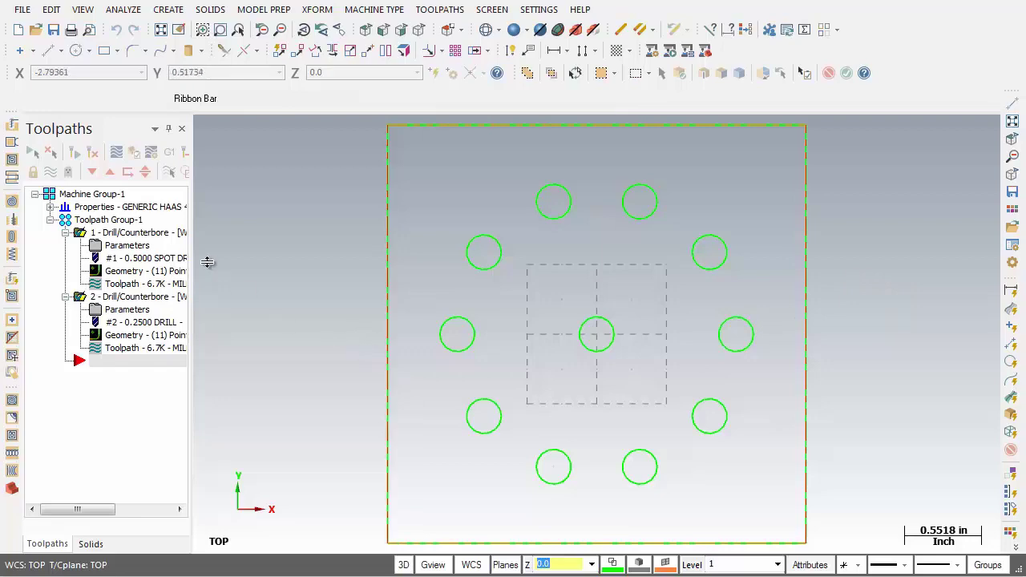
Step: Look through the file types available for opening a file and filter the list to AutoCAD Files
left_click(21, 10)
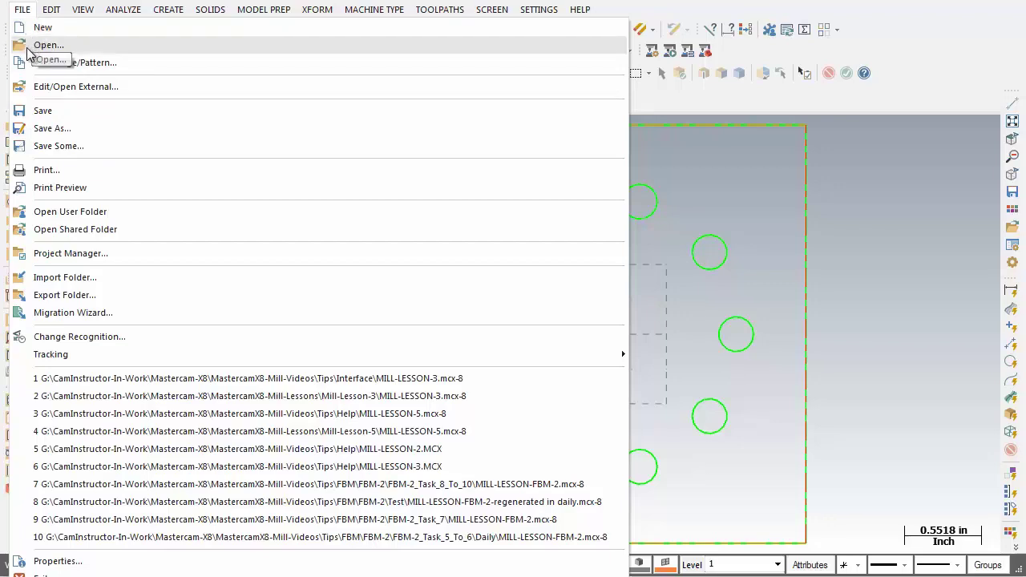
key("Escape")
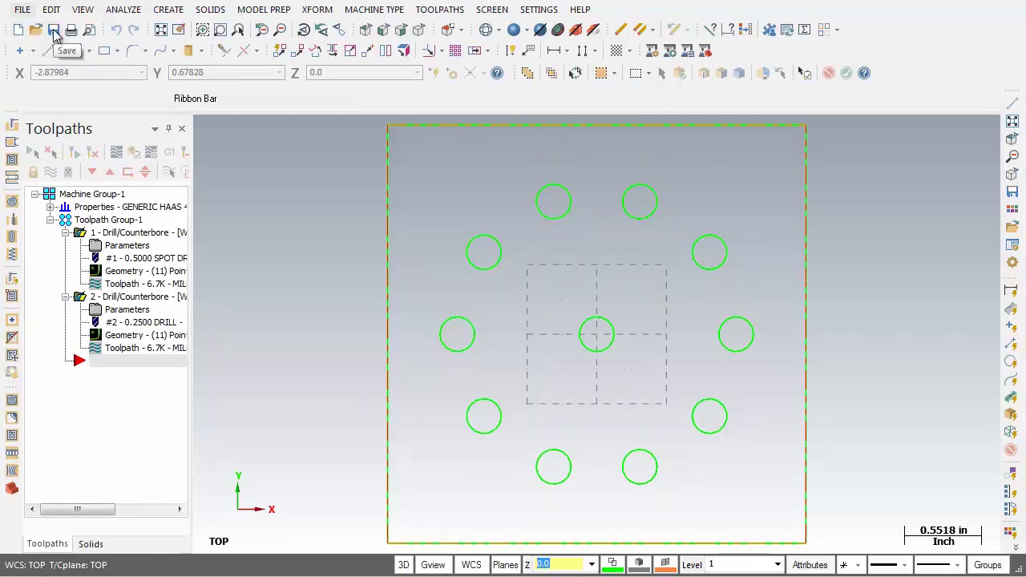
left_click(21, 13)
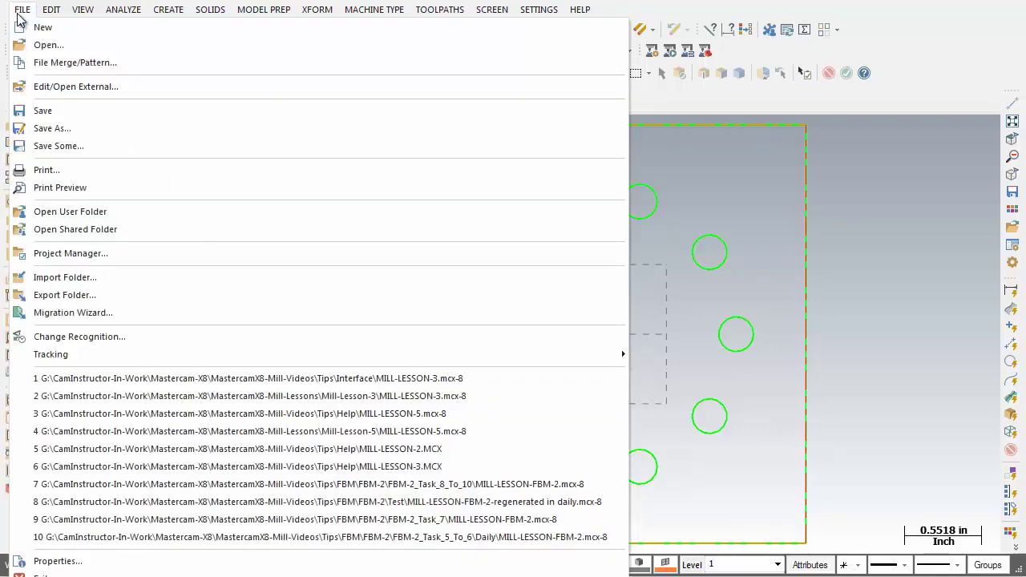
left_click(48, 48)
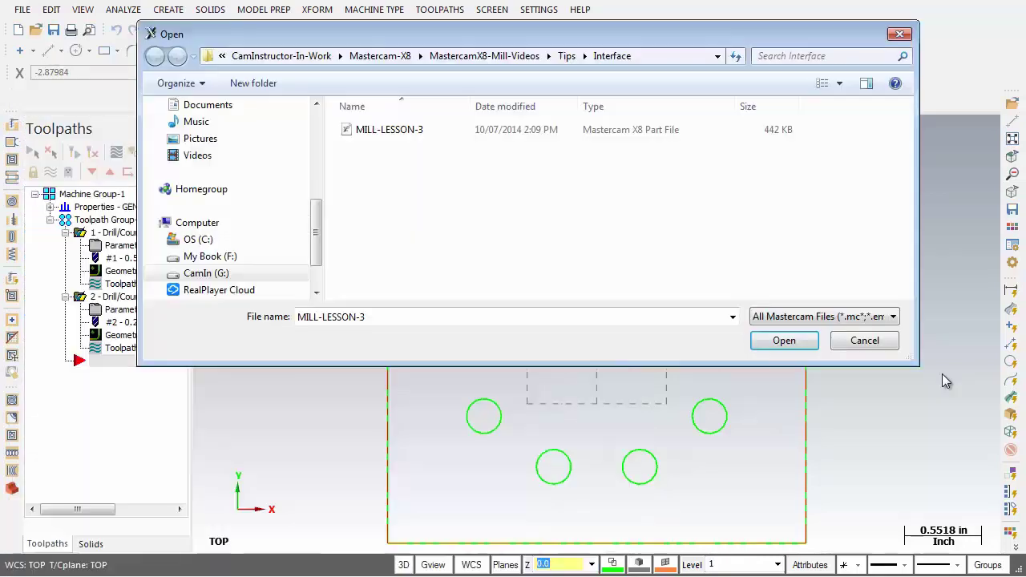
left_click(894, 318)
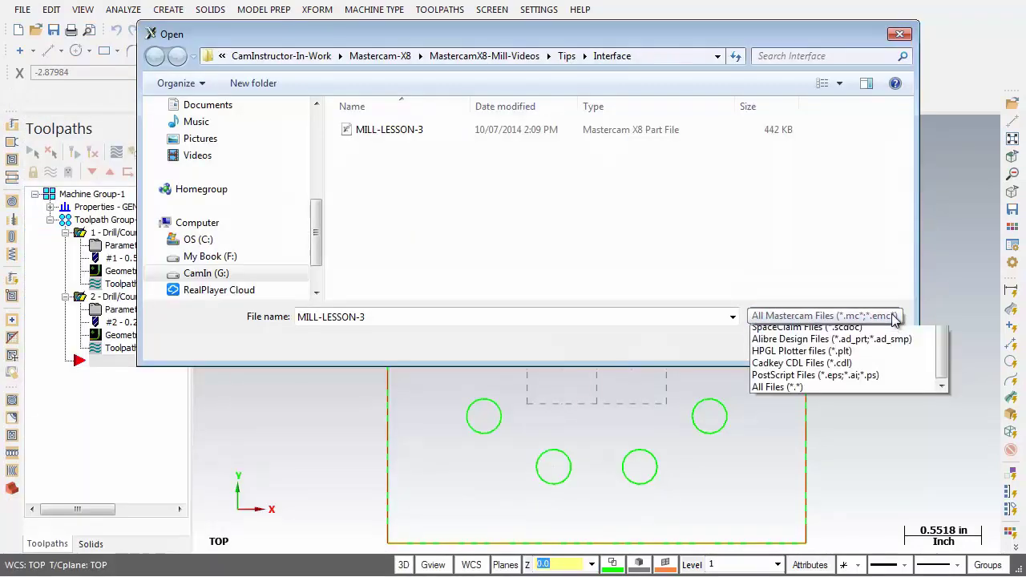
key("Down")
left_click_drag(942, 431, 943, 348)
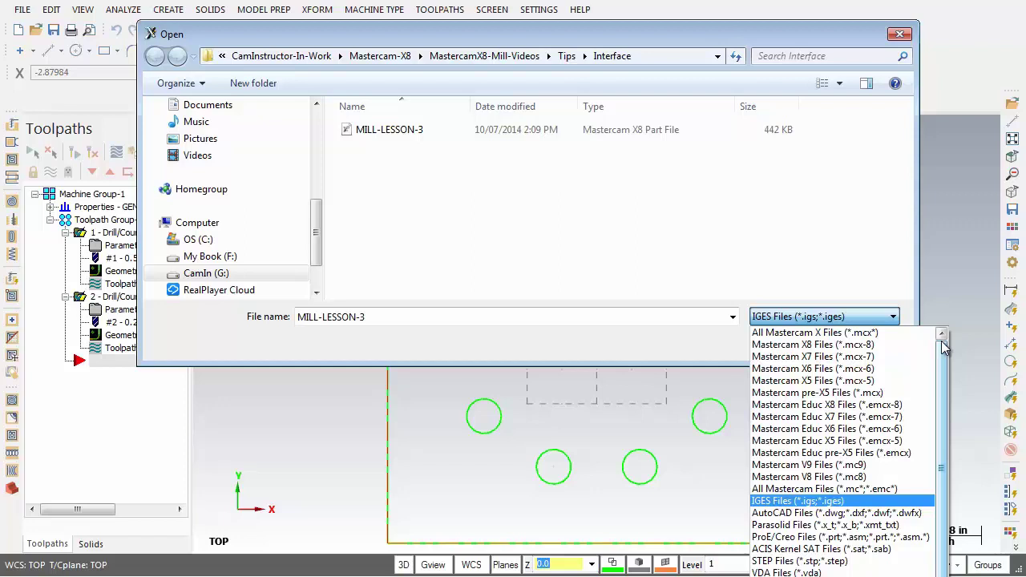
left_click_drag(945, 348, 940, 394)
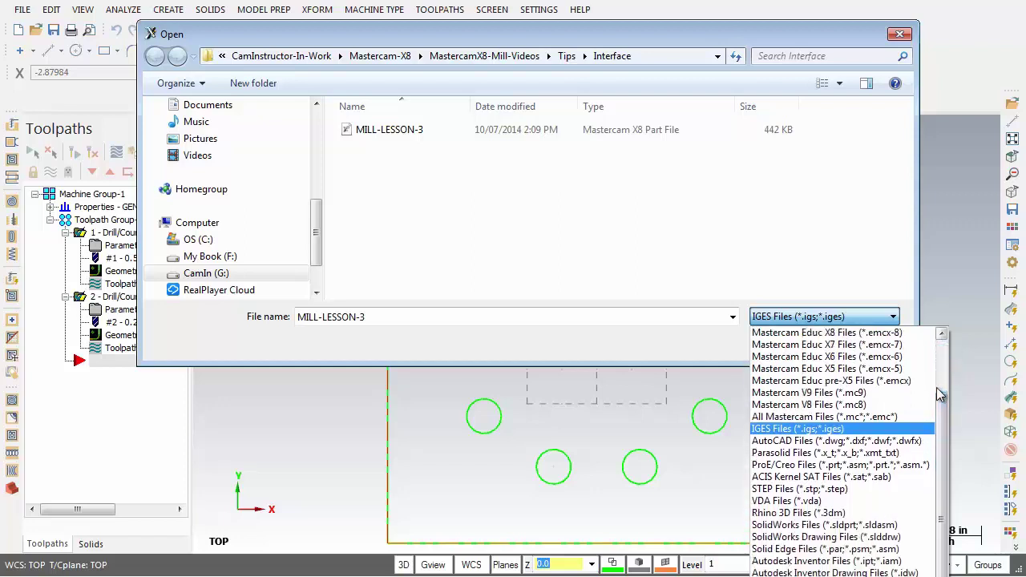
left_click(869, 441)
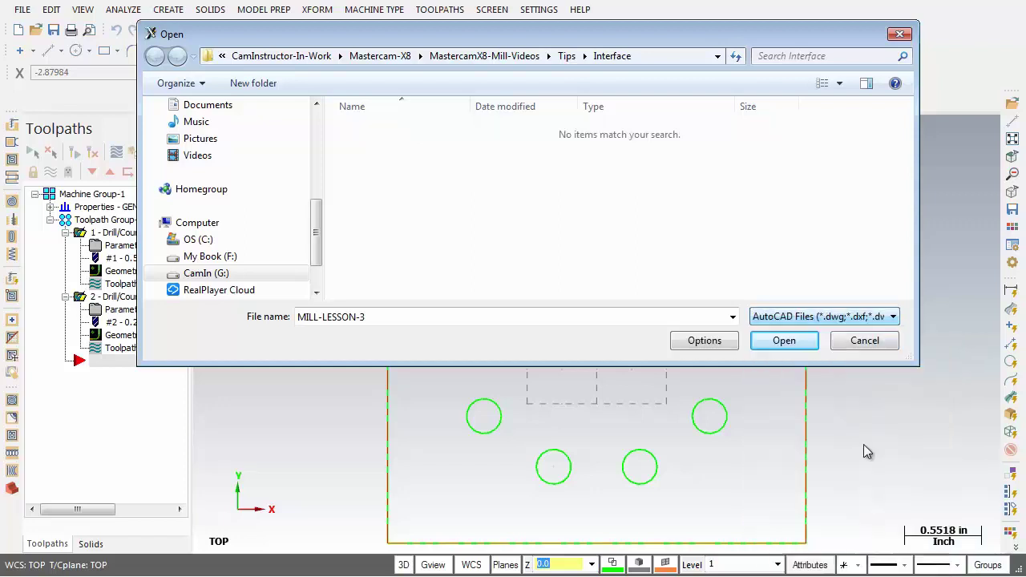
Step: Set the file type filter back to All Mastercam Files and cancel opening a file
left_click(886, 317)
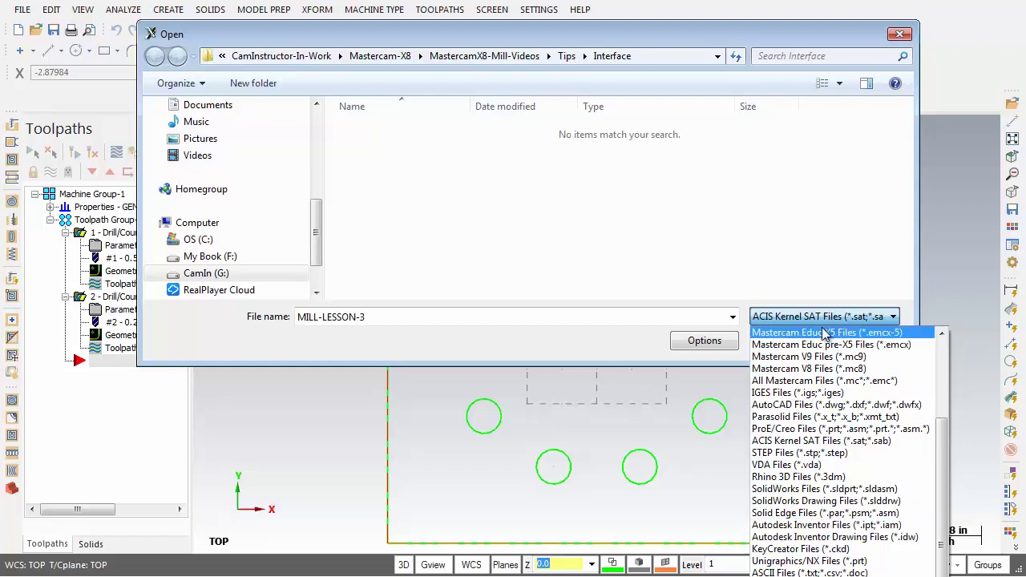
left_click(834, 381)
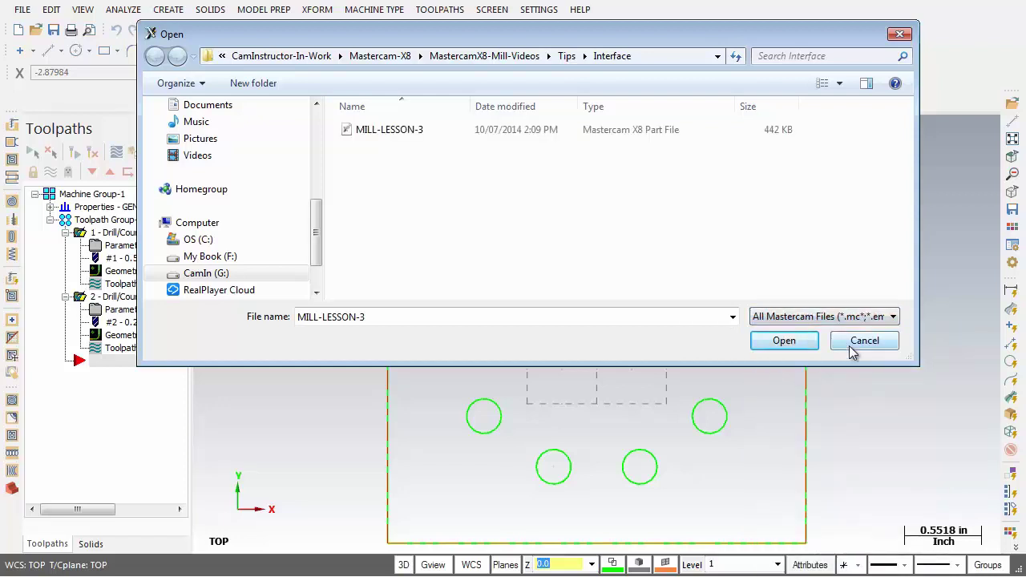
left_click(849, 346)
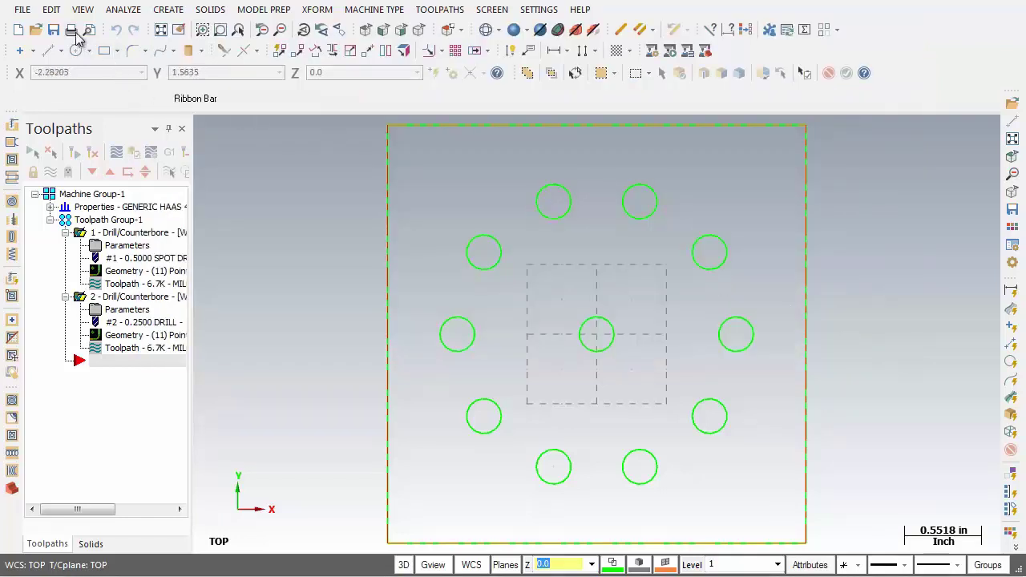
Step: Bring up the Trim / Break / Extend ribbon bar to review its options, and exit without trimming anything
left_click(51, 10)
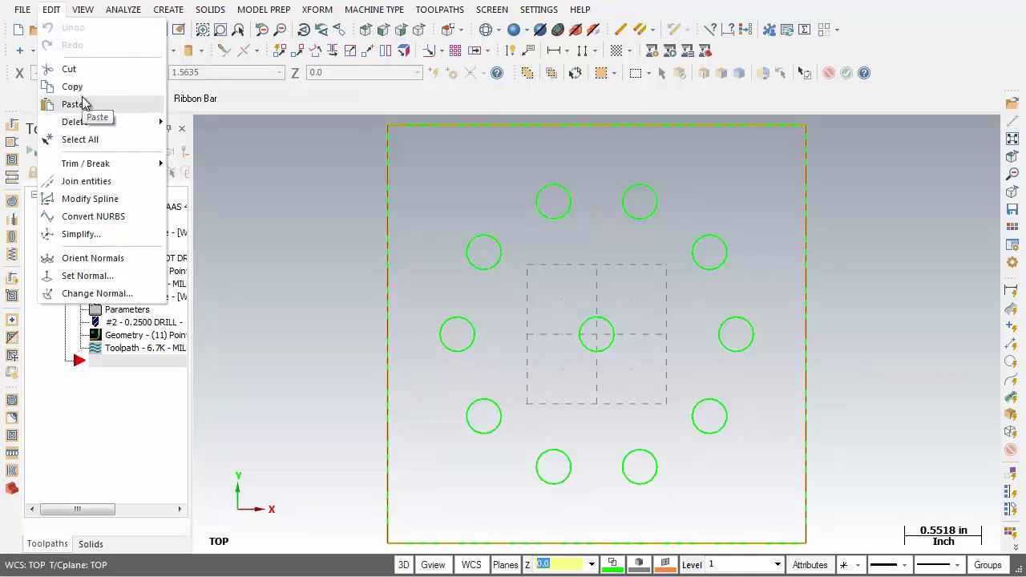
mouse_move(97, 171)
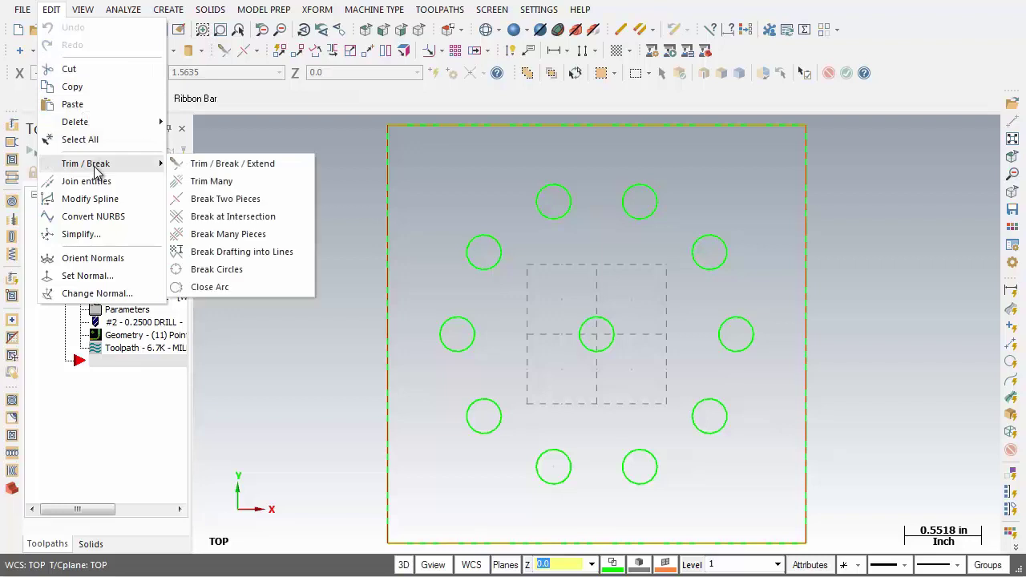
left_click(276, 170)
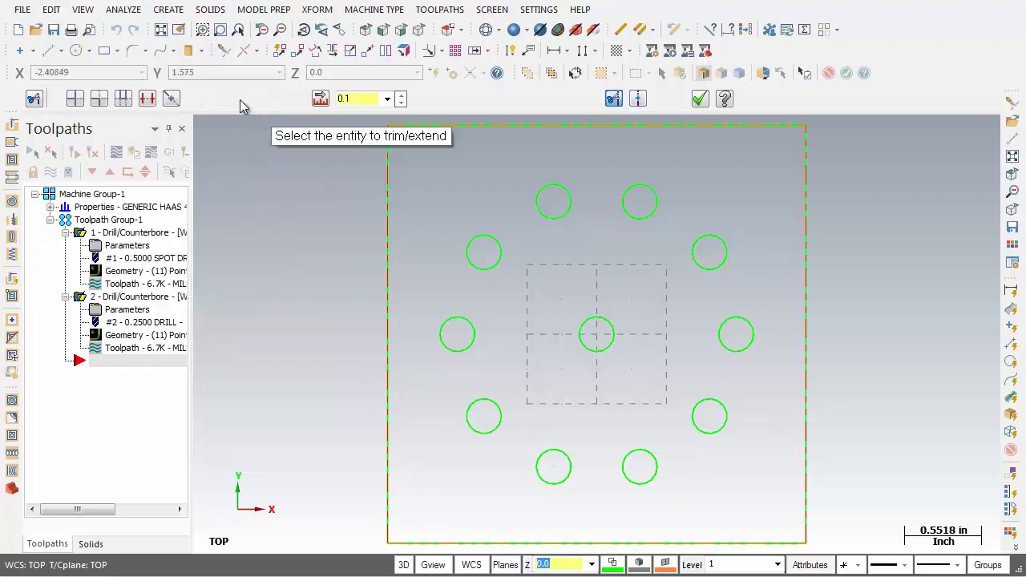
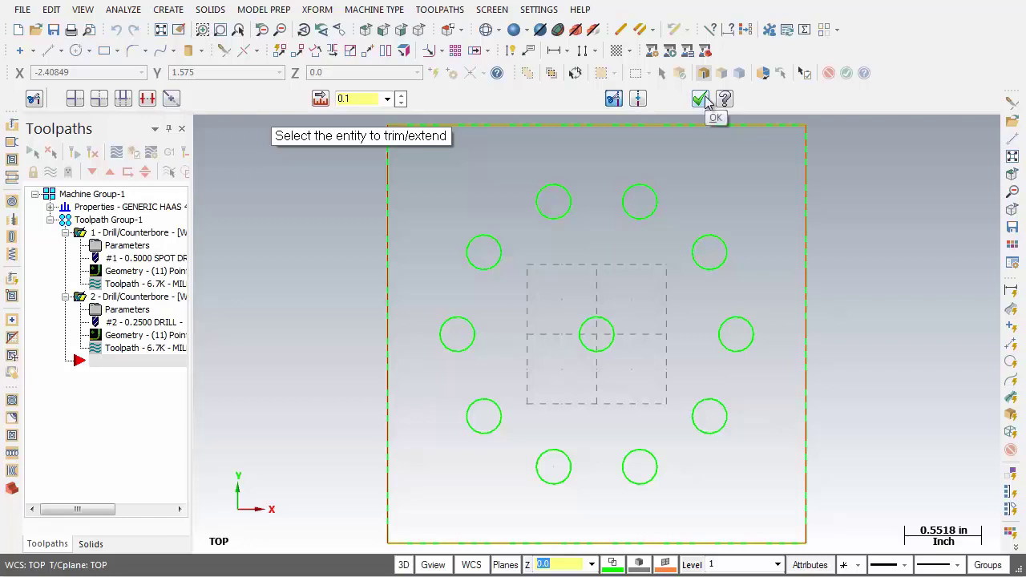
left_click(701, 98)
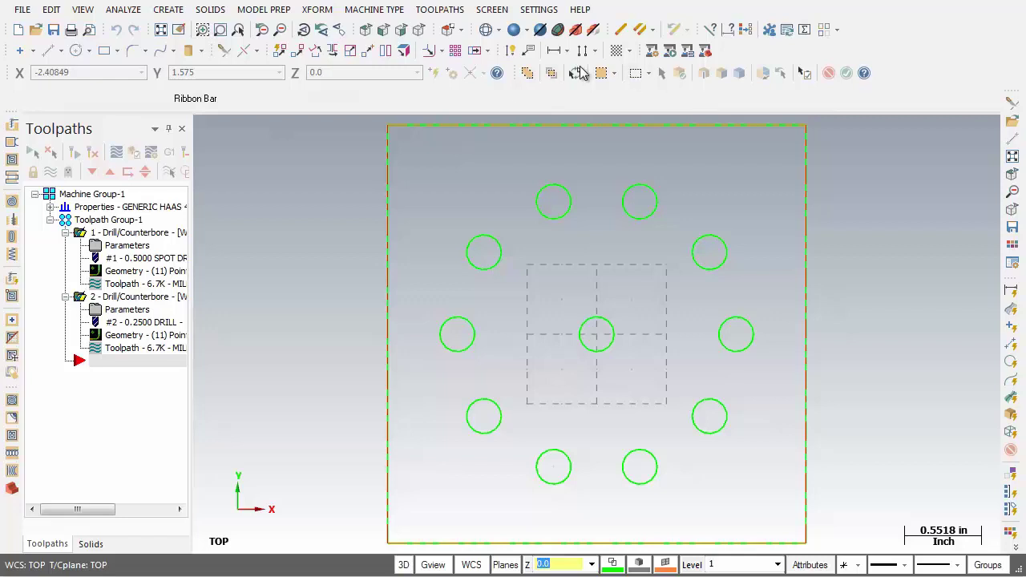
Step: Draw a horizontal endpoint line joining the centers of the second-row circles above the middle circle, and undo it
left_click(63, 51)
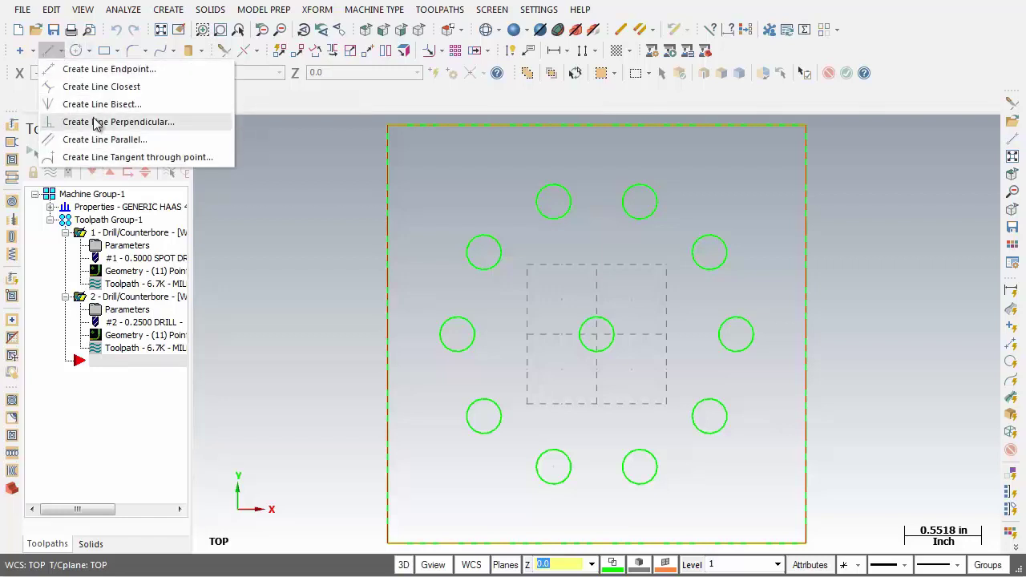
left_click(98, 70)
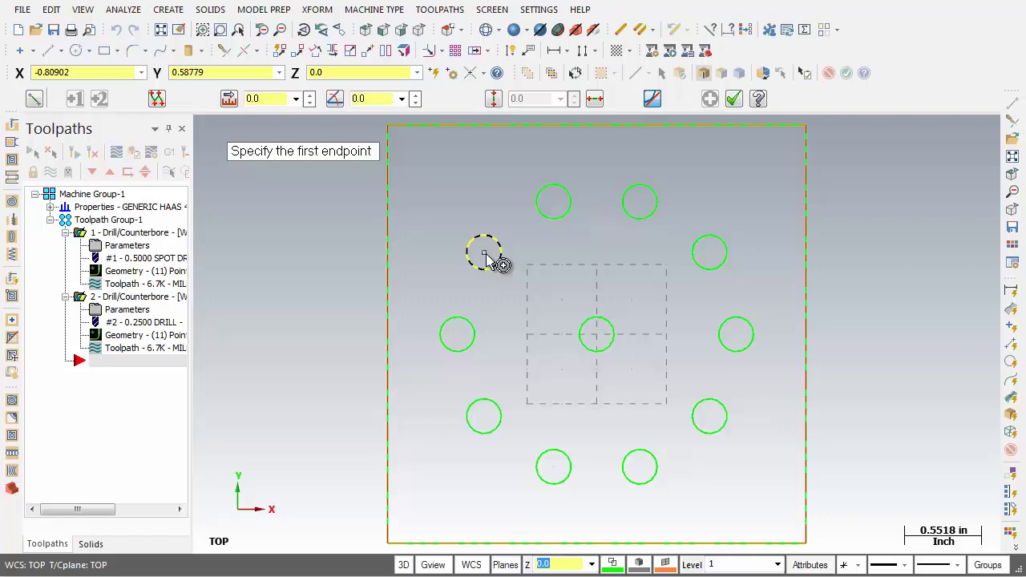
left_click(484, 254)
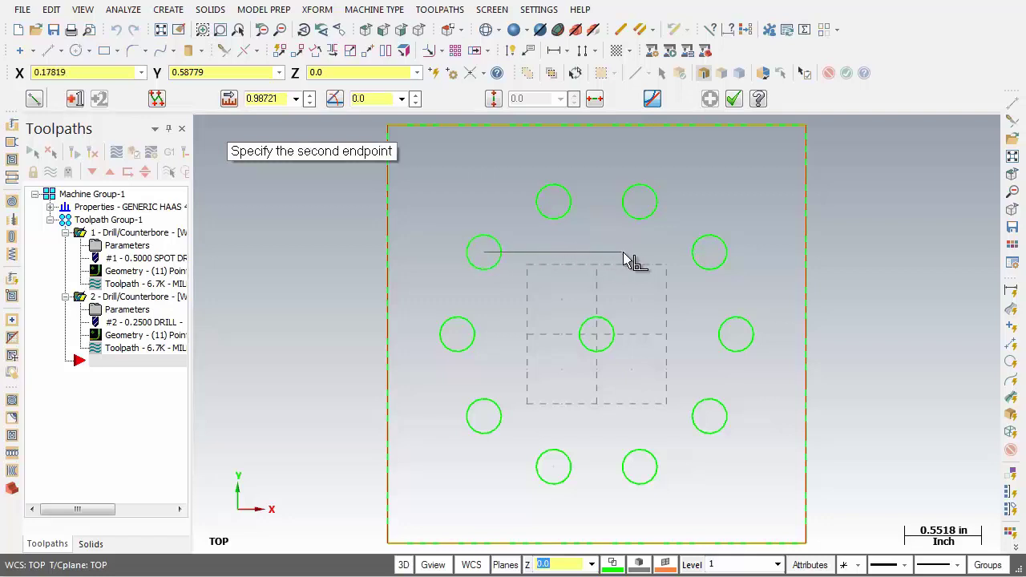
left_click(705, 255)
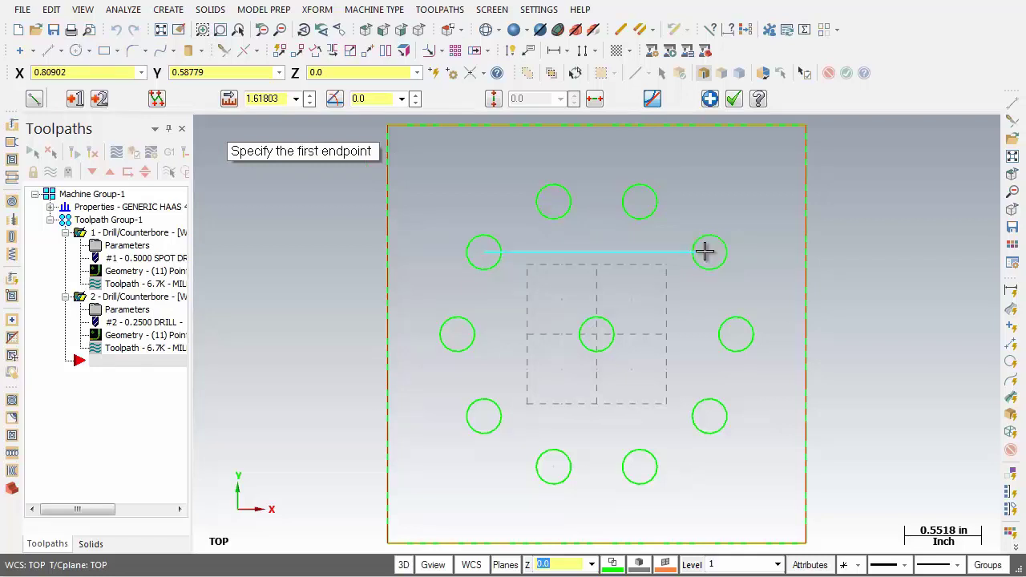
left_click(734, 99)
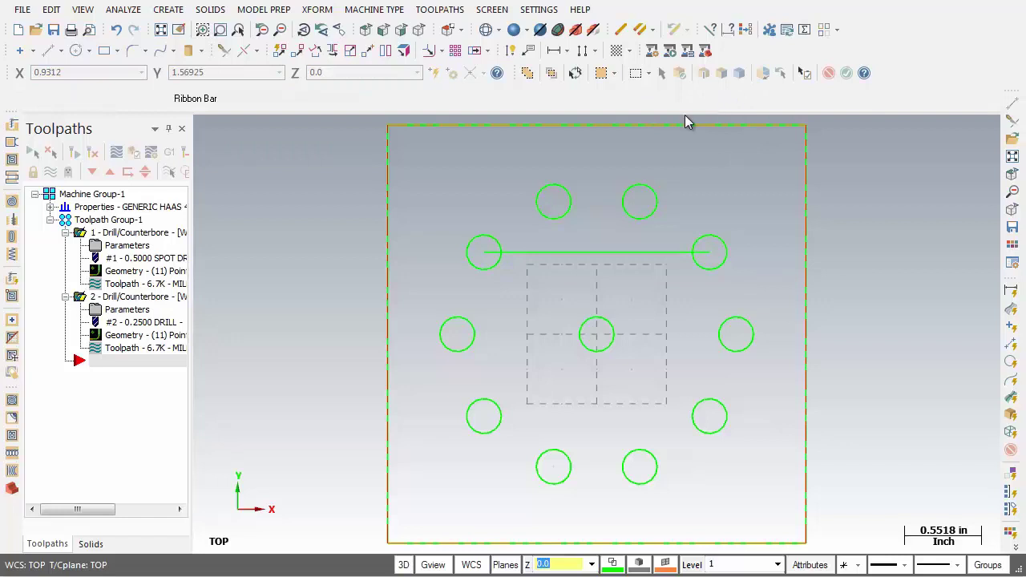
left_click(53, 12)
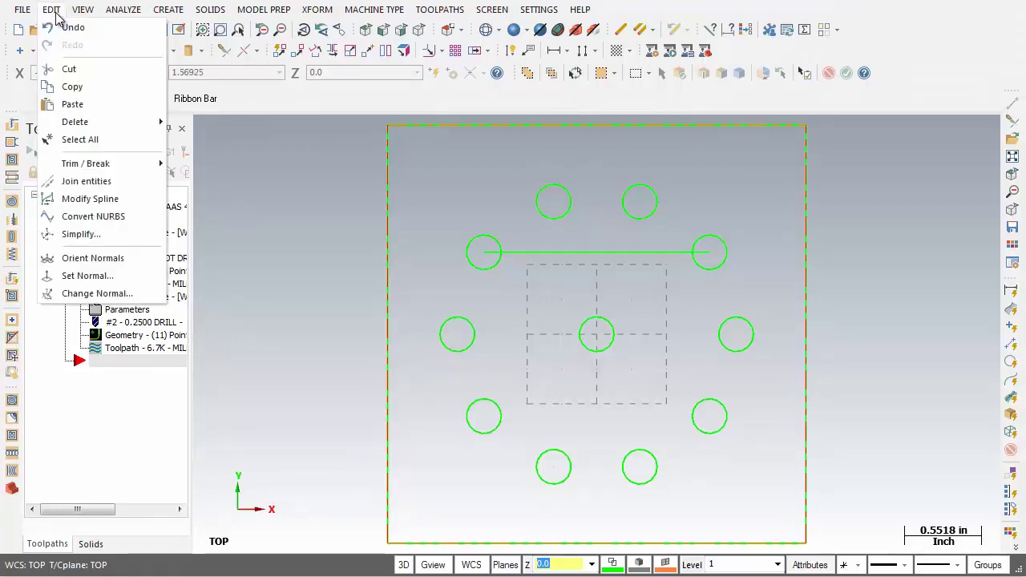
left_click(100, 32)
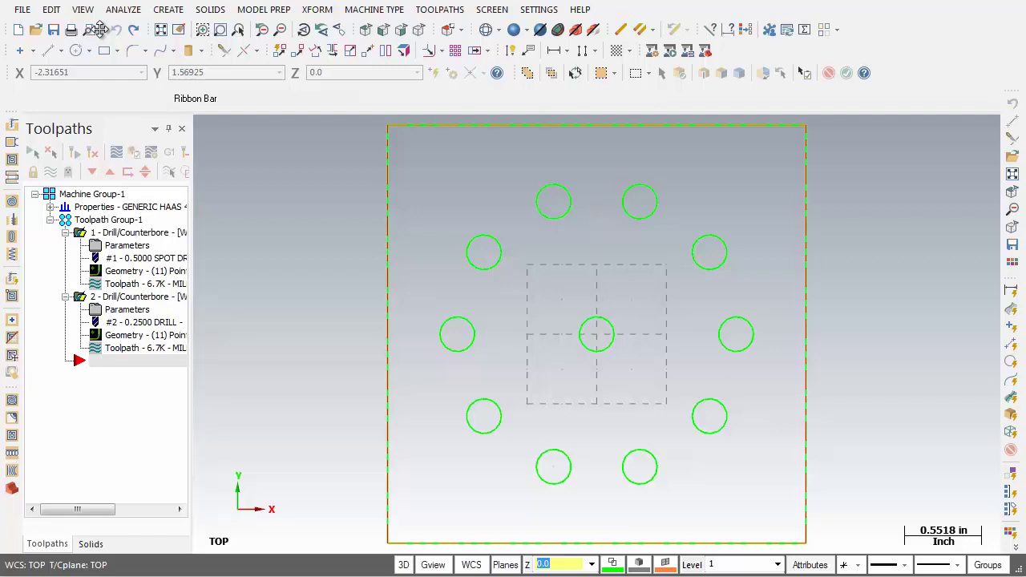
Step: Un-zoom the plate view with Un-Zoom Previous / .5, and fit it back to the graphics area
left_click(83, 11)
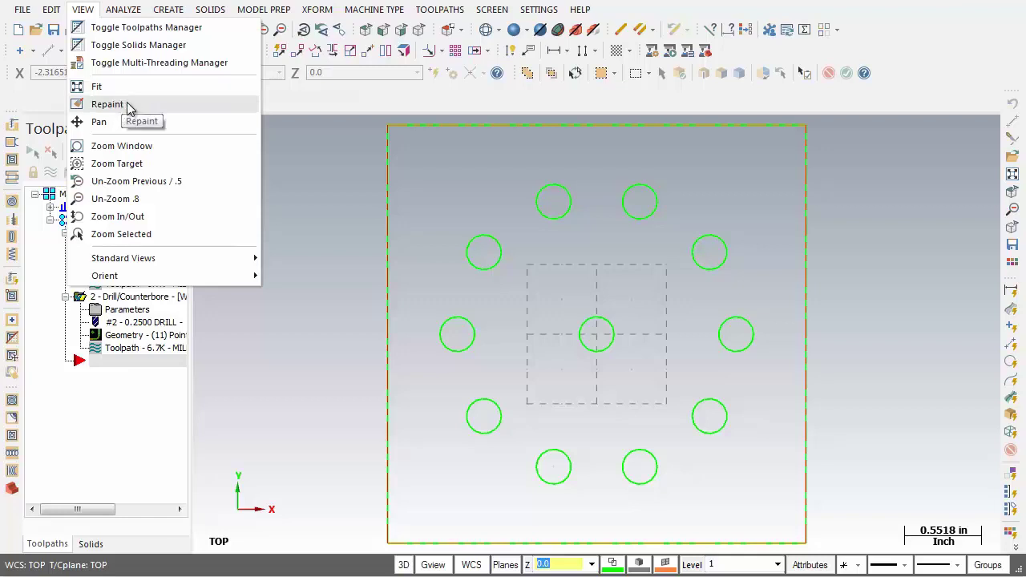
left_click(146, 190)
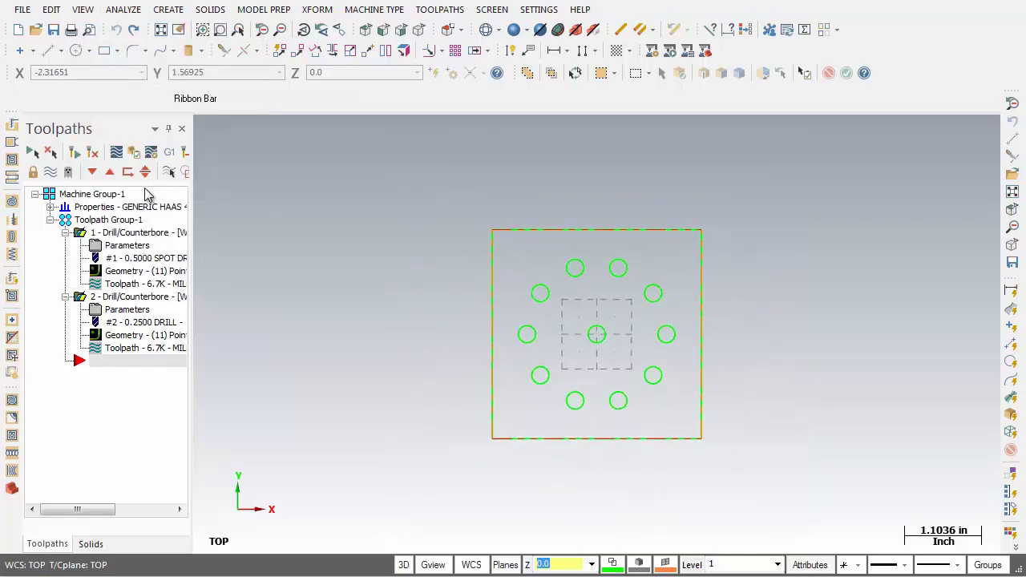
left_click(84, 10)
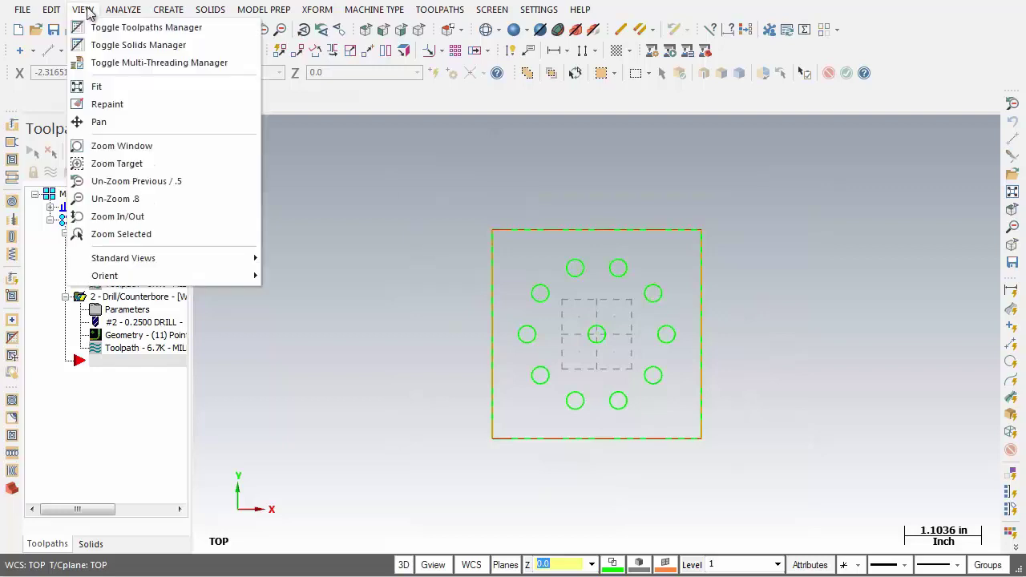
left_click(99, 86)
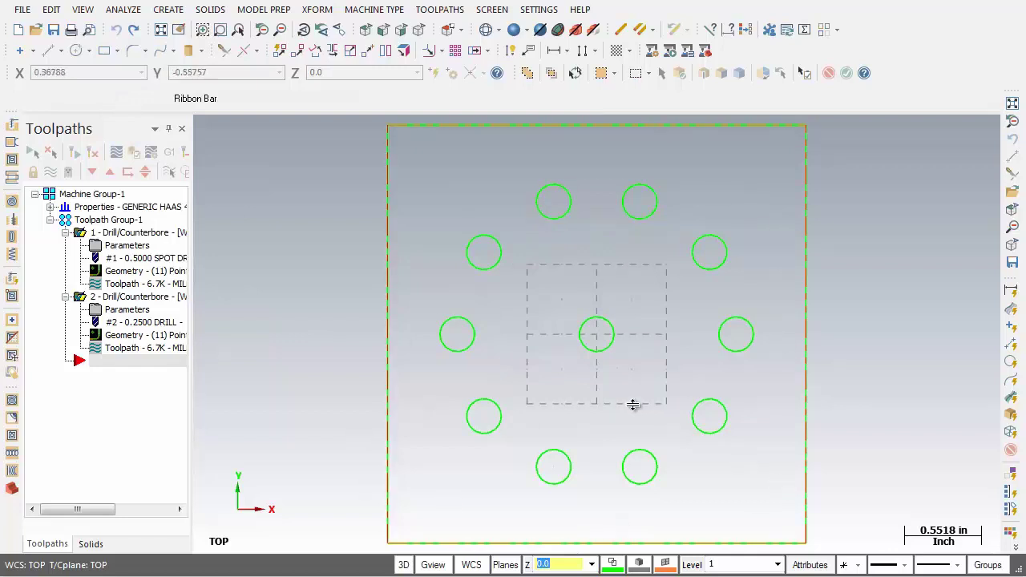
Step: Hide both the Toolpaths Manager and the Solids Manager
left_click(83, 13)
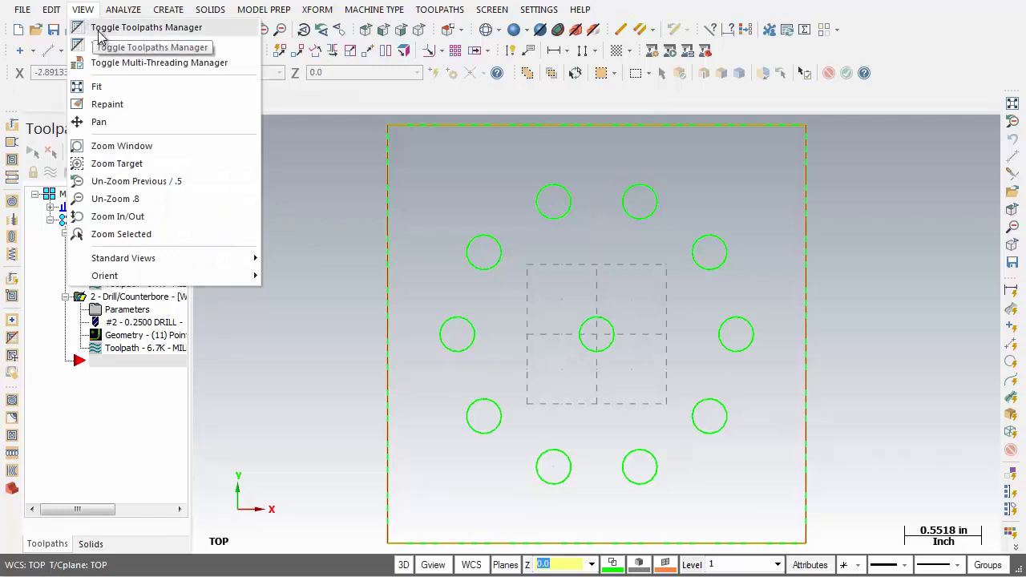
left_click(99, 29)
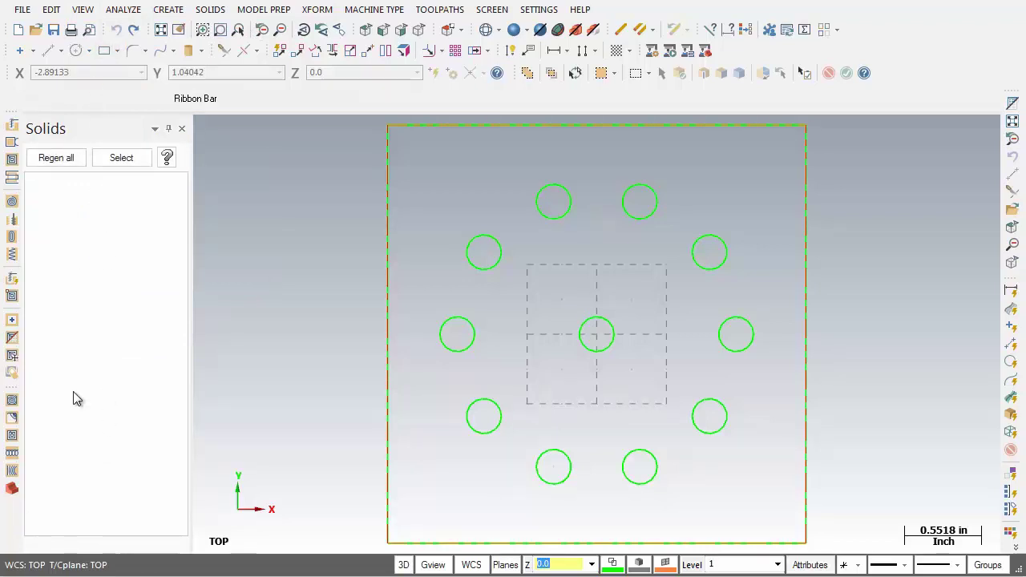
left_click(84, 10)
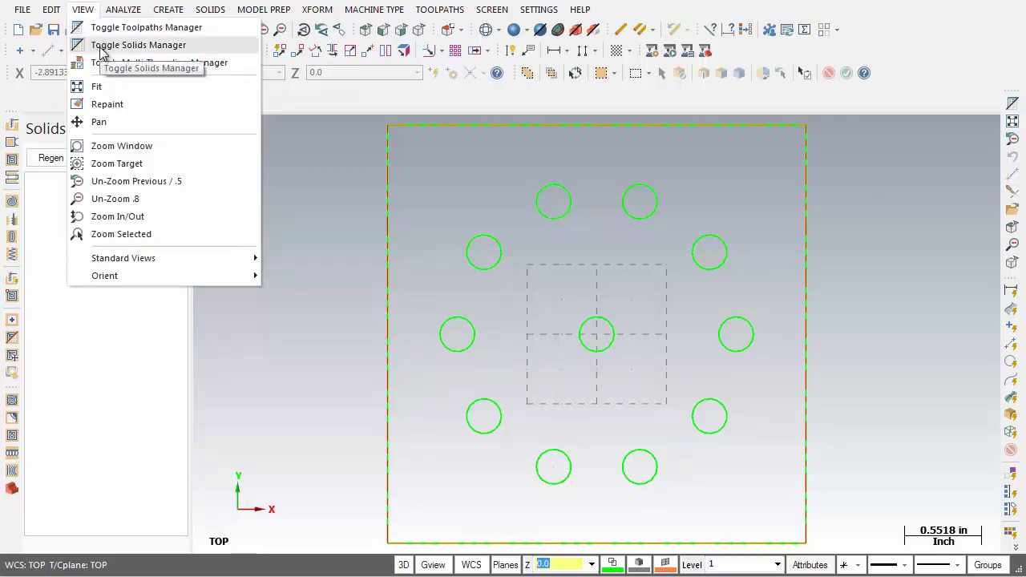
left_click(102, 46)
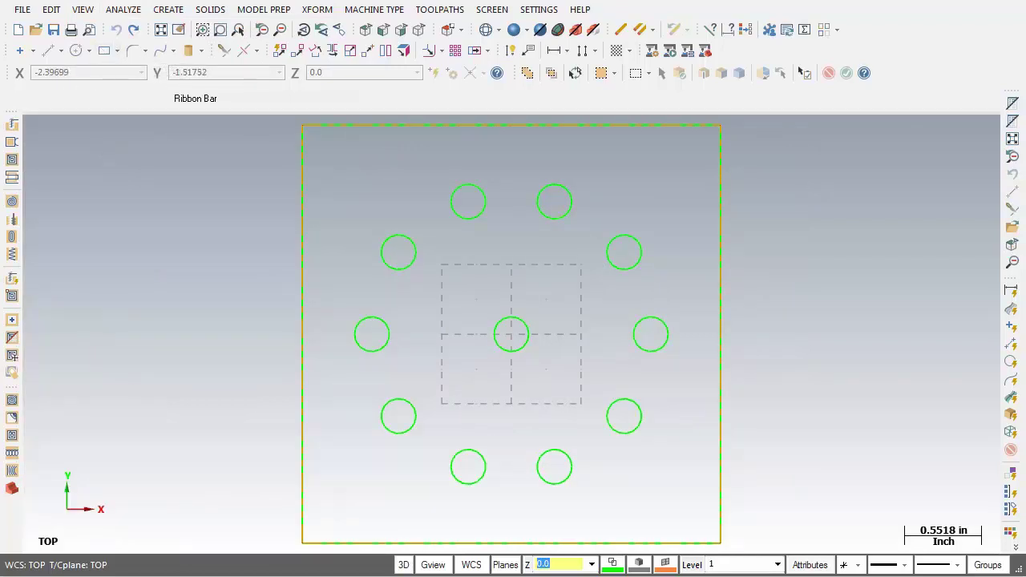
Step: Toggle the Toolpaths Manager on, off and on again, and make its pane slightly narrower
key("alt+o")
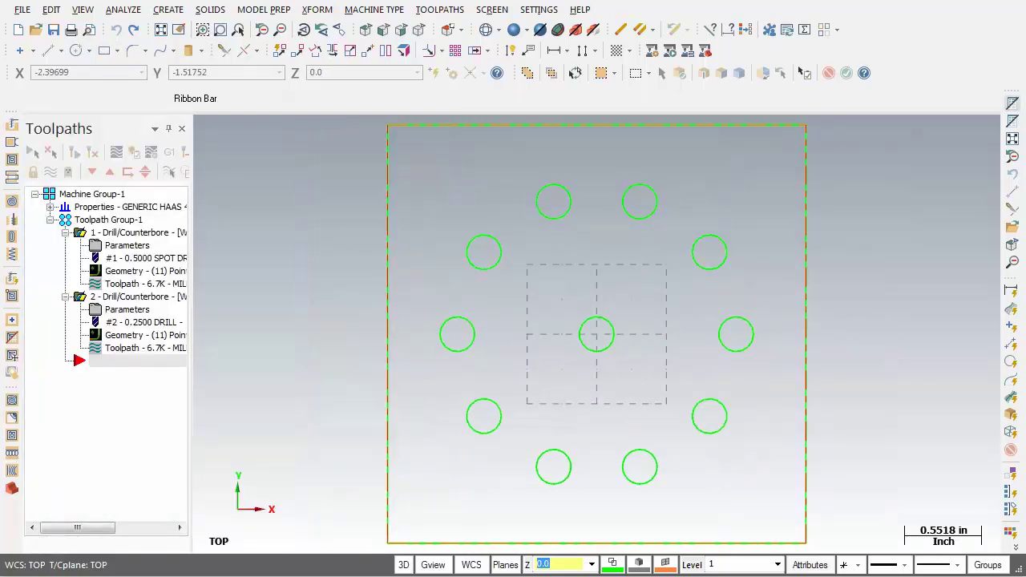
key("alt+o")
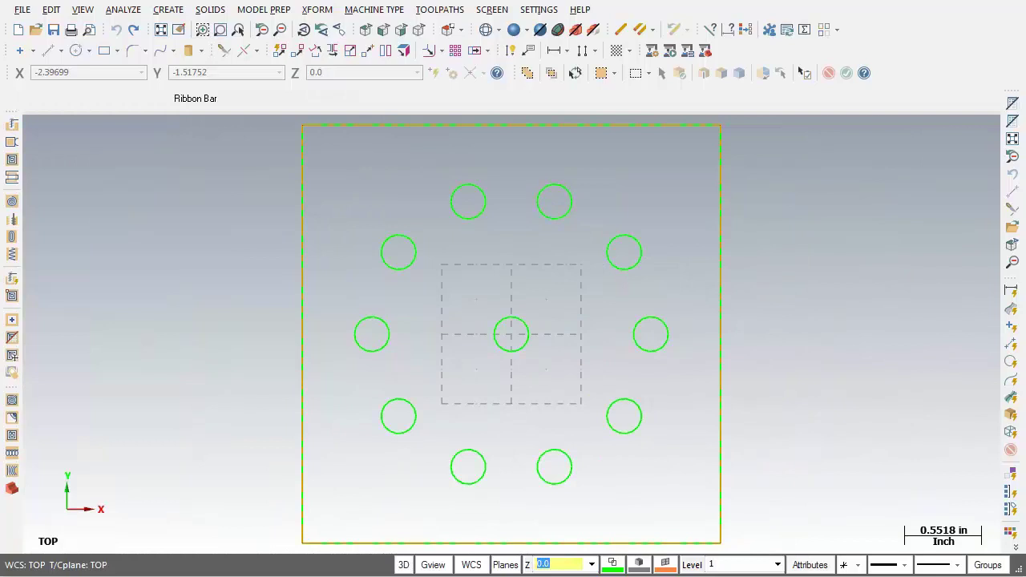
key("alt+o")
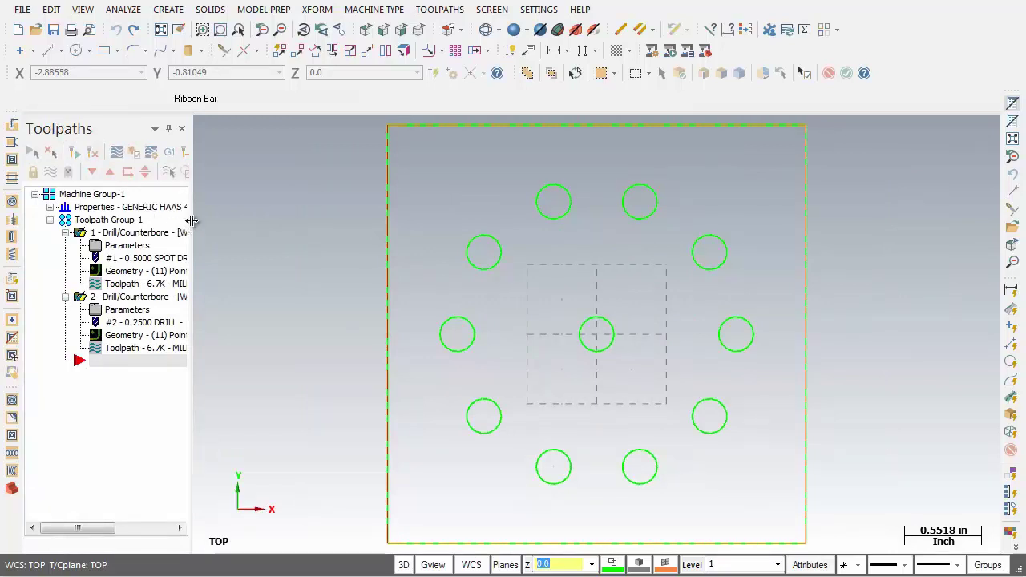
mouse_move(190, 227)
left_mouse_down()
mouse_move(318, 232)
mouse_move(187, 224)
left_mouse_up()
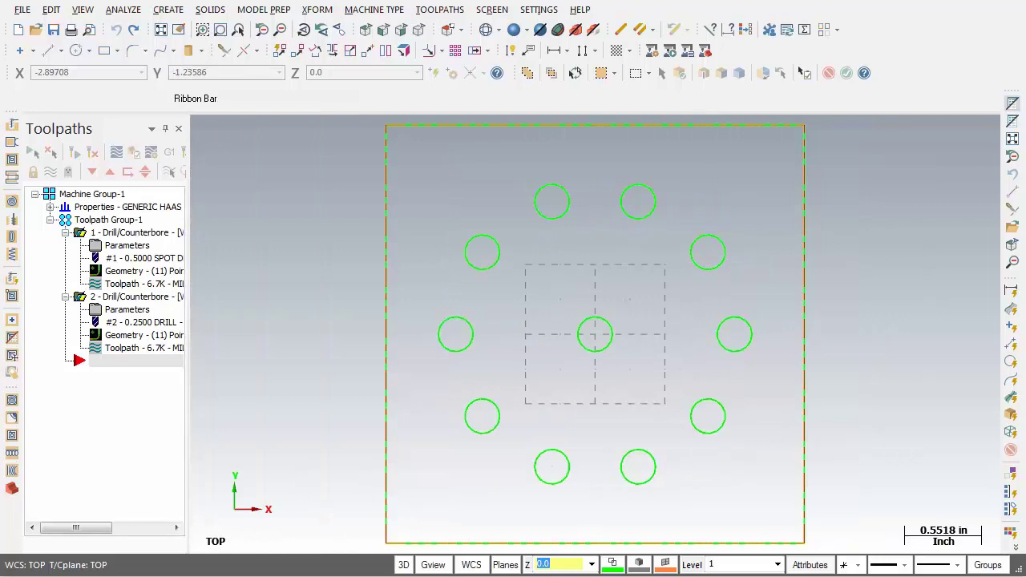
Step: Start Analyze Distance and try the small font on its on-screen prompt, finishing with Large font
left_click(125, 10)
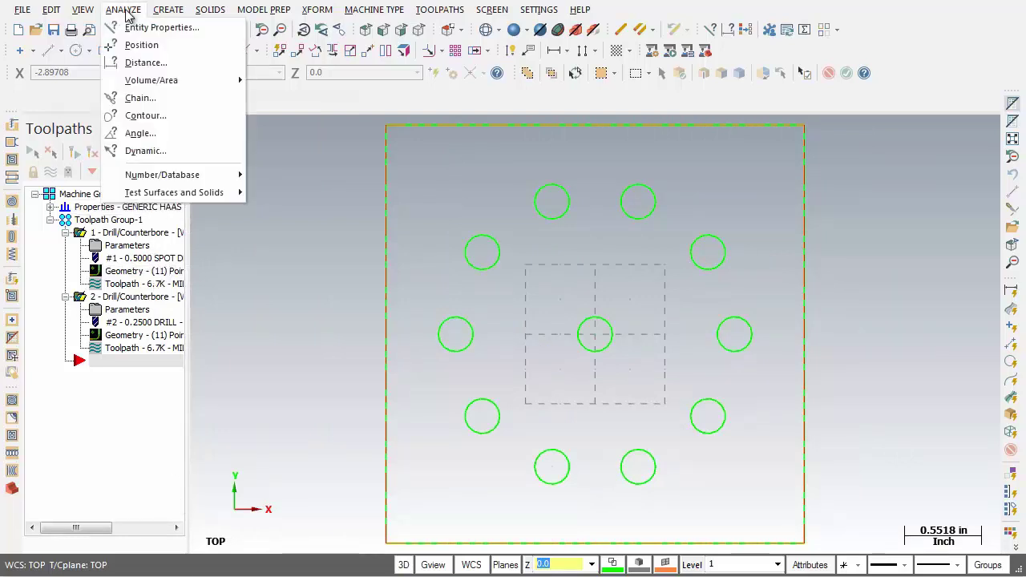
left_click(149, 64)
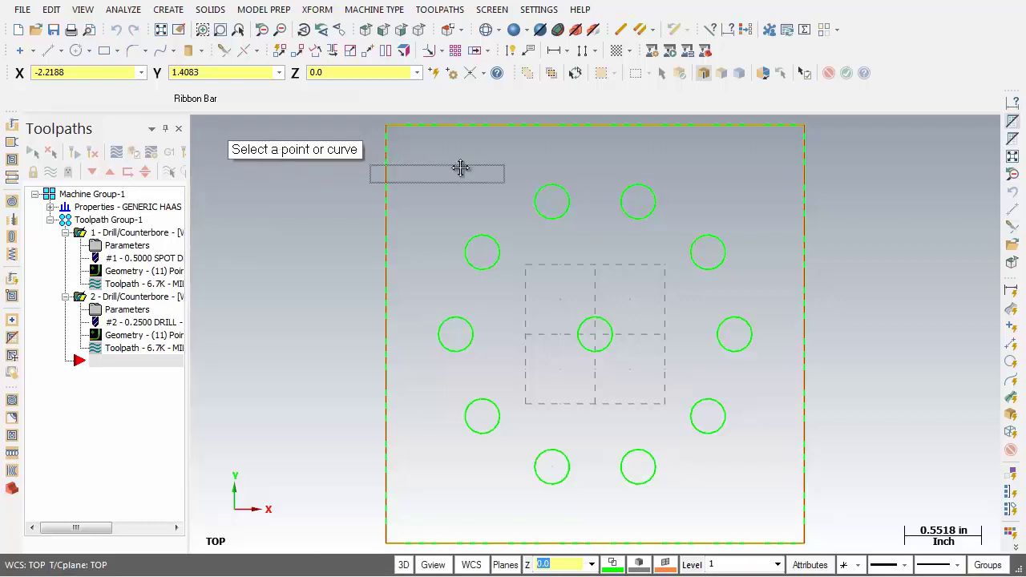
right_click(300, 159)
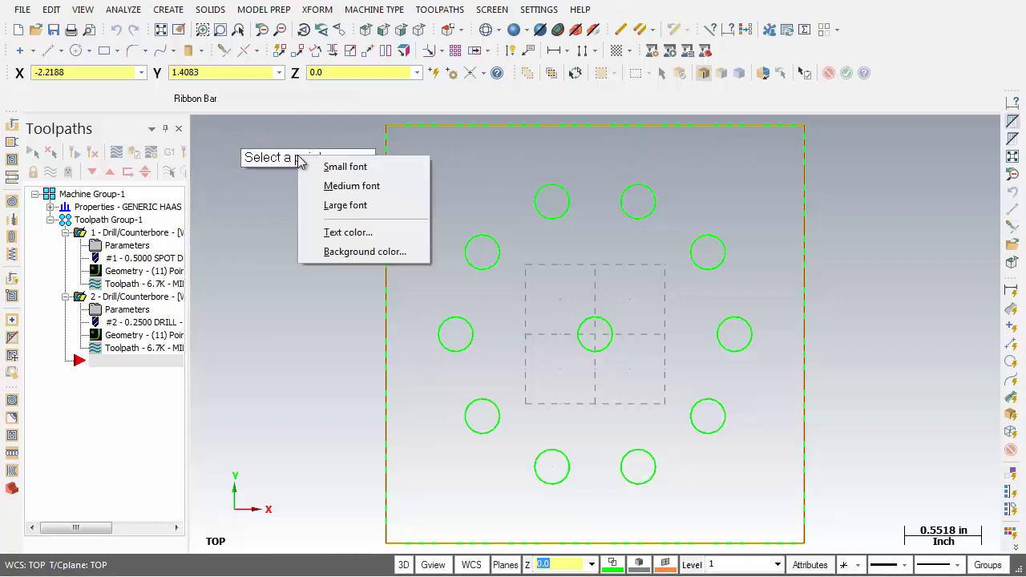
left_click(352, 168)
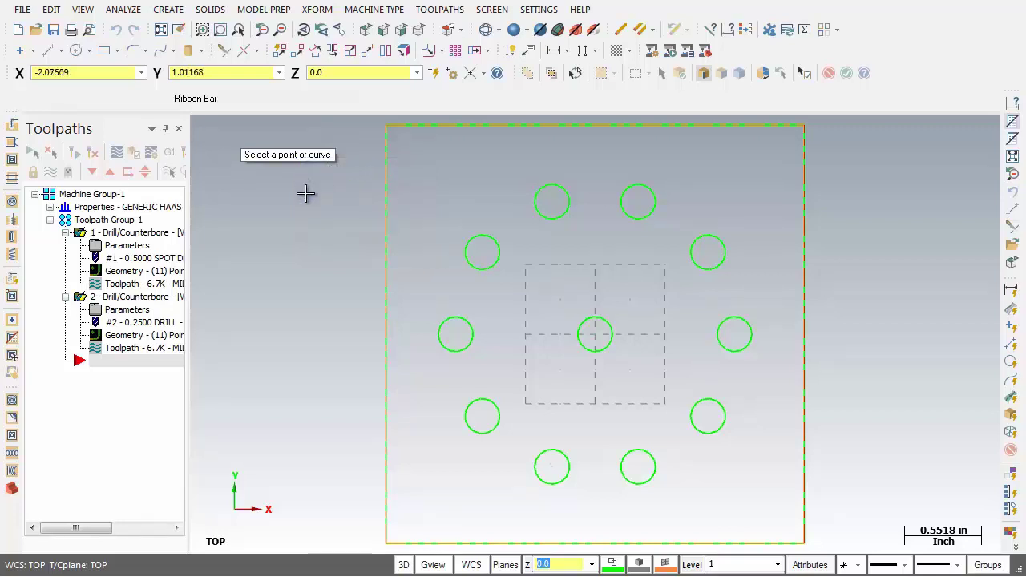
right_click(305, 155)
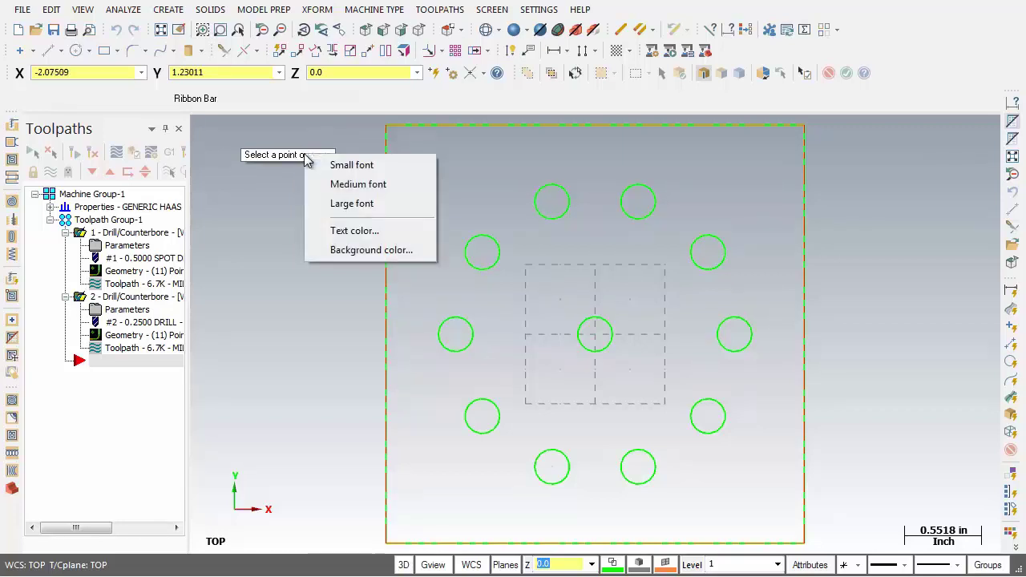
left_click(344, 205)
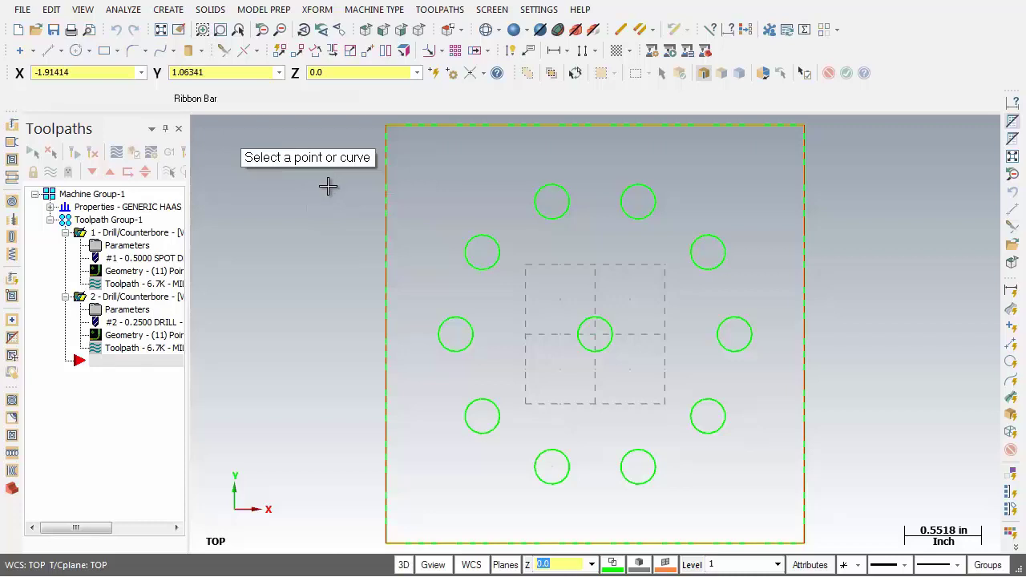
Step: Measure the distance from the middle circle's center to the center of the right-hand circle in the top row, and review the coordinates
left_click(598, 343)
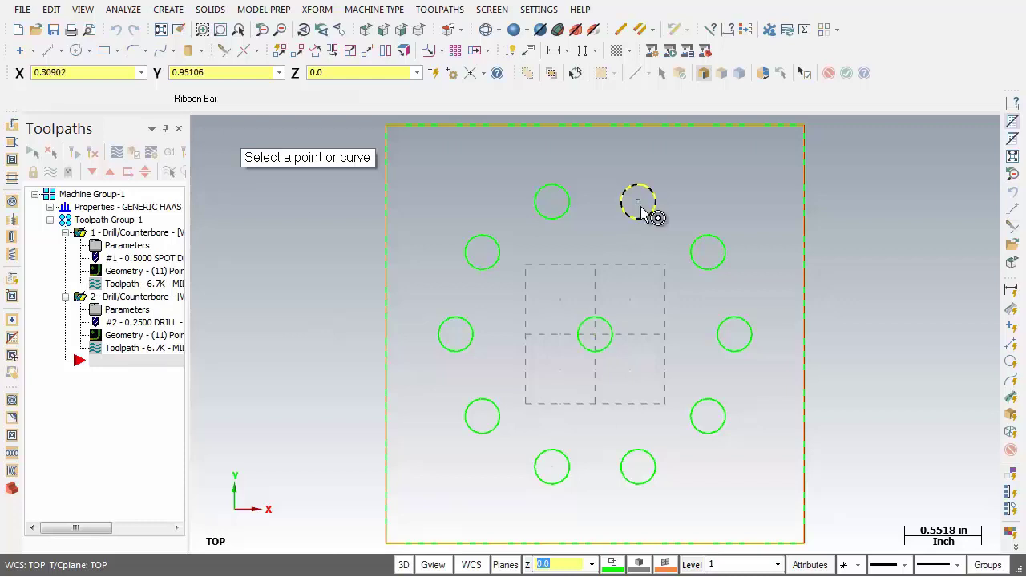
left_click(596, 338)
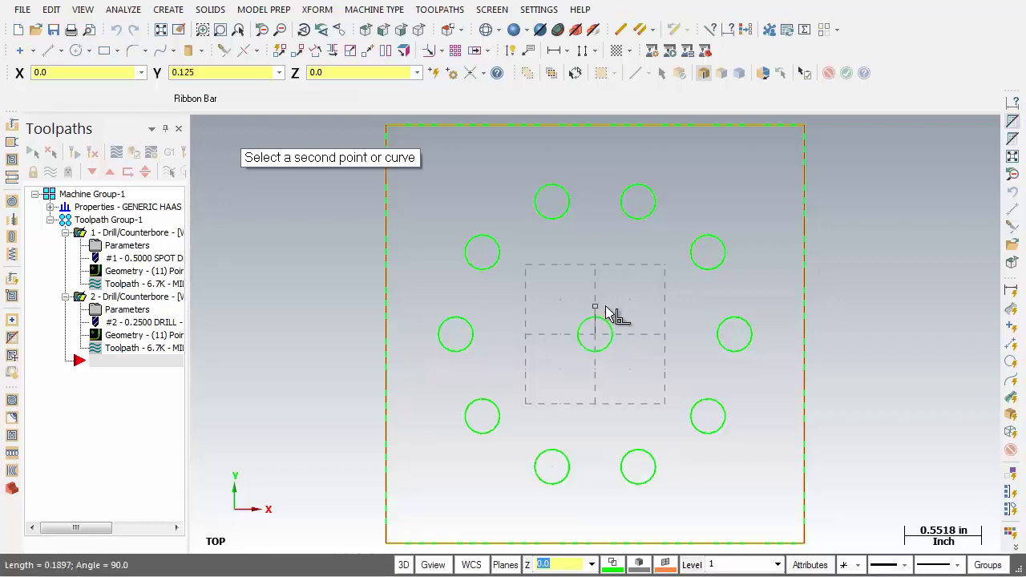
left_click(639, 204)
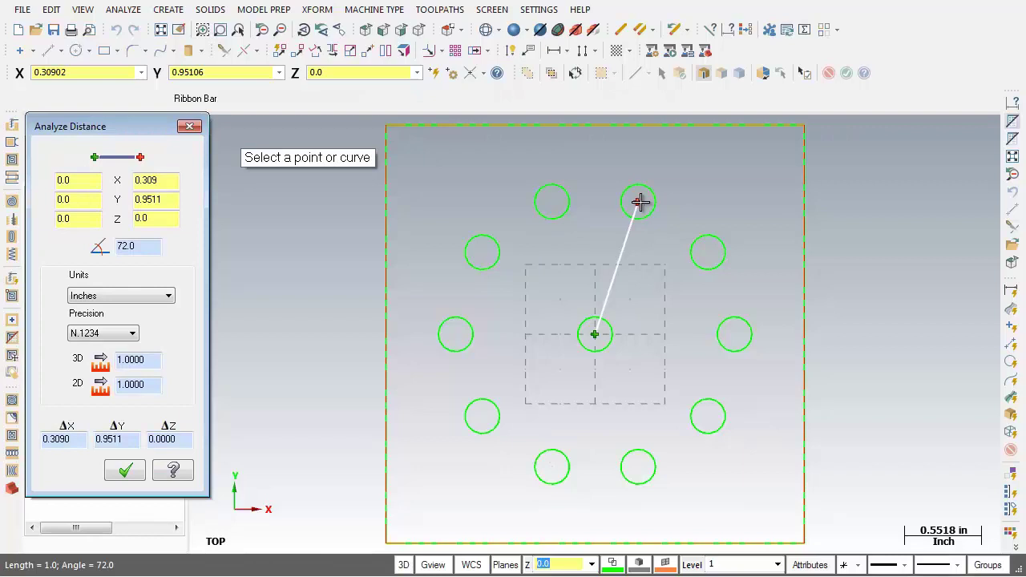
mouse_move(140, 128)
left_mouse_down()
mouse_move(160, 131)
mouse_move(146, 127)
left_mouse_up()
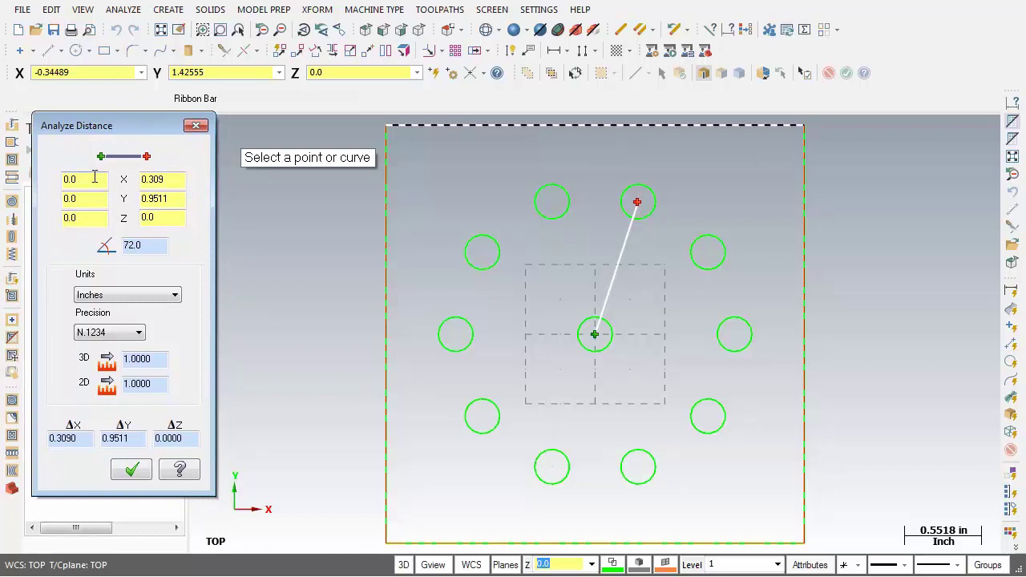
left_click(95, 218)
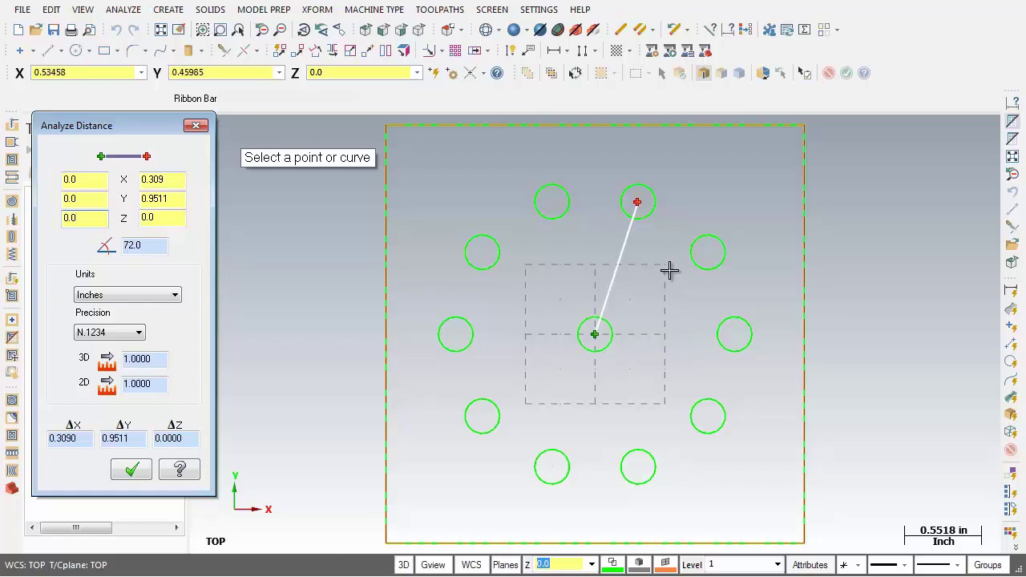
Step: Review the second point's coordinates, the angle and the 3D distance between the two circle centers, and close Analyze Distance
left_click(170, 180)
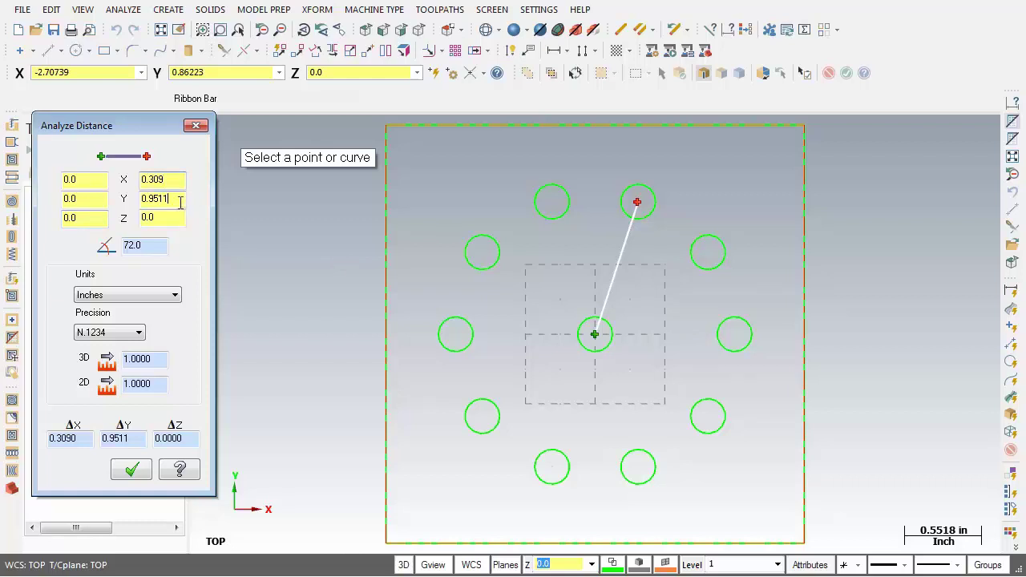
left_click(176, 219)
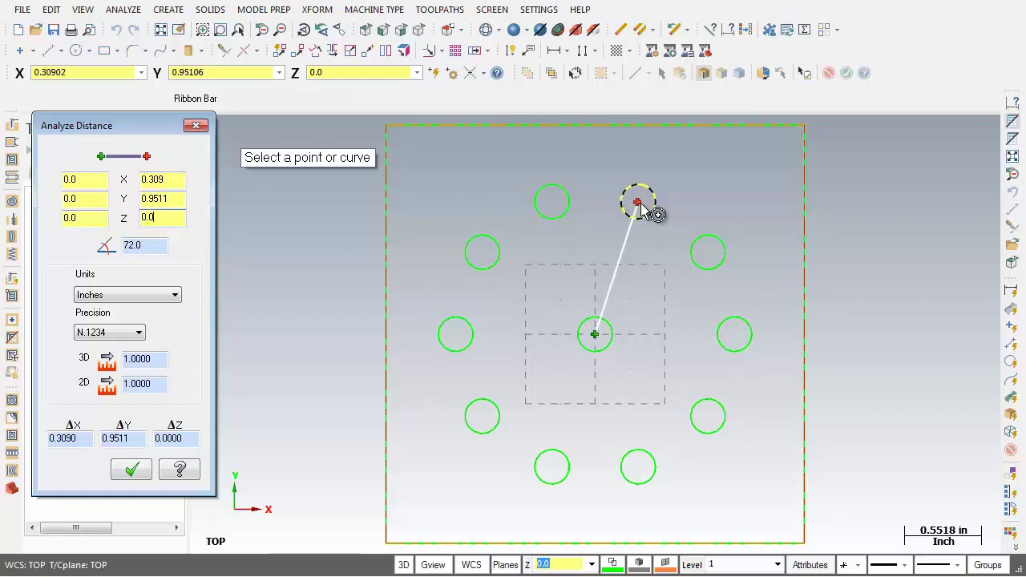
double_click(148, 250)
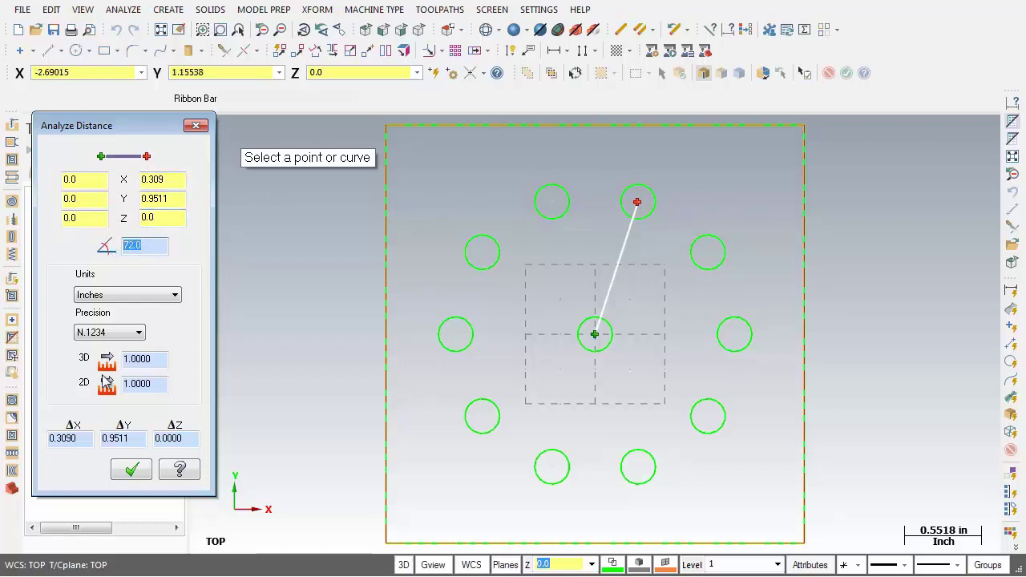
double_click(162, 360)
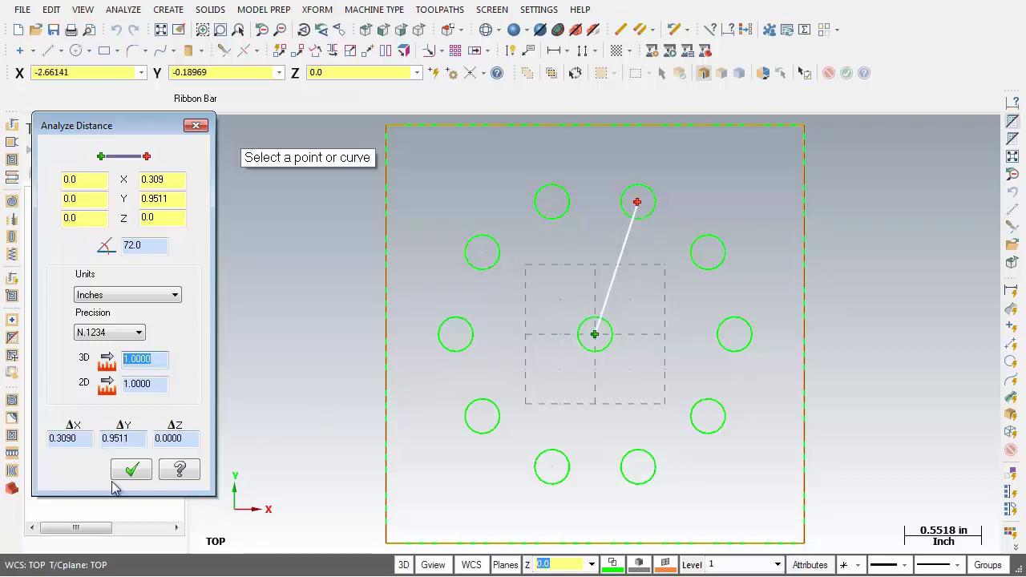
left_click(143, 467)
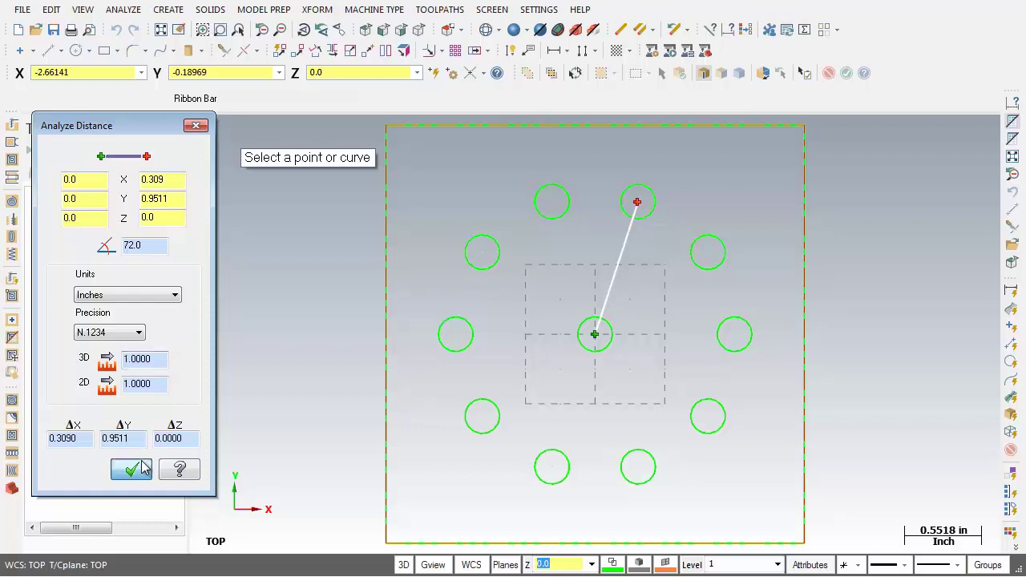
Step: Draw an endpoint line between the centers of the two circles in the second row from the top, and fix it
left_click(167, 10)
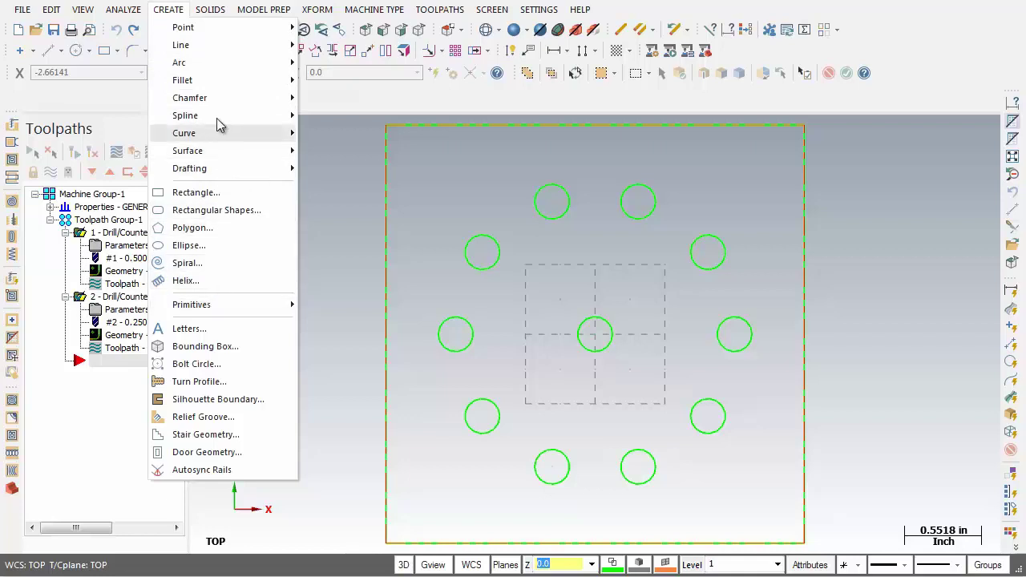
mouse_move(211, 82)
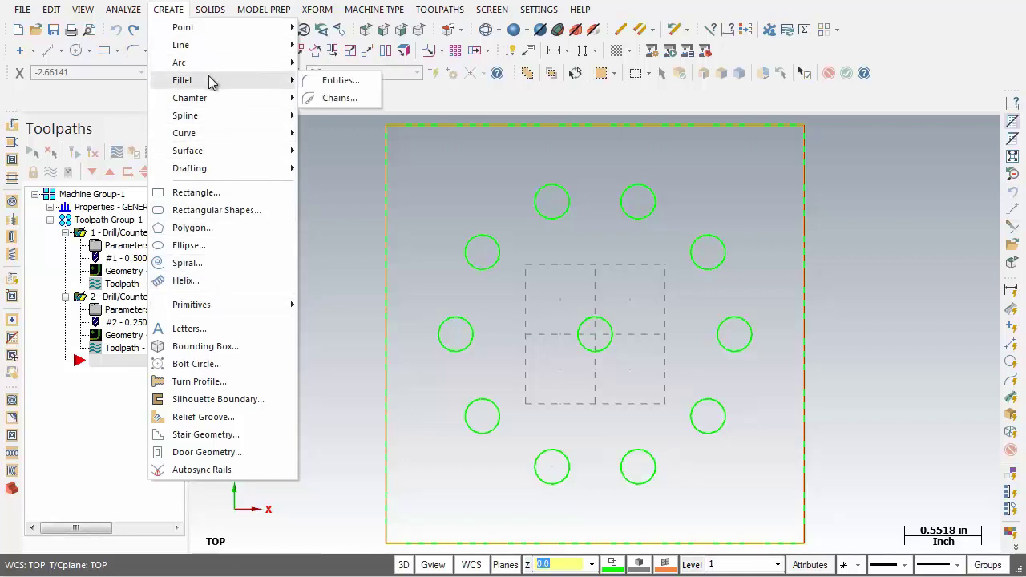
mouse_move(203, 49)
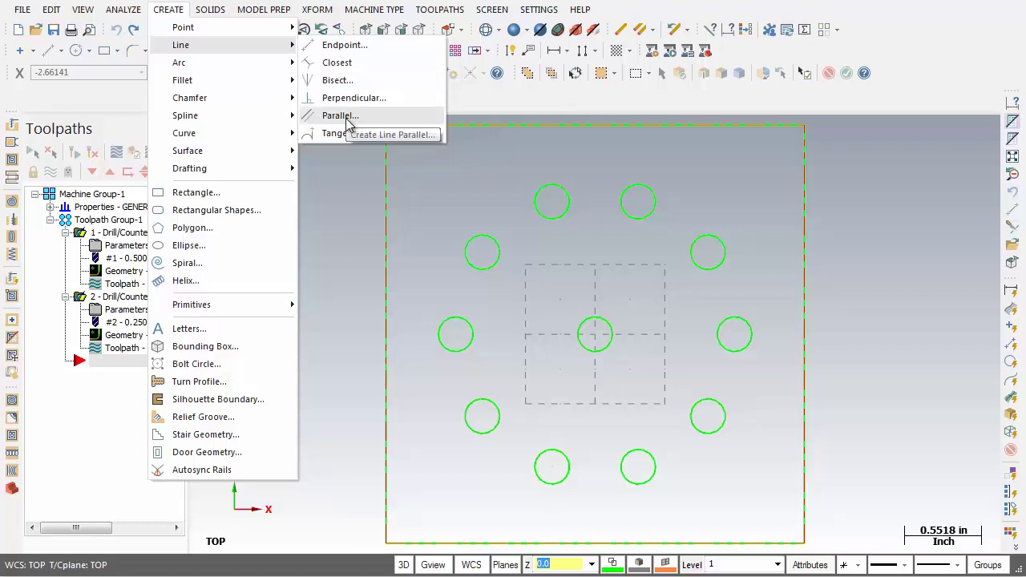
left_click(346, 48)
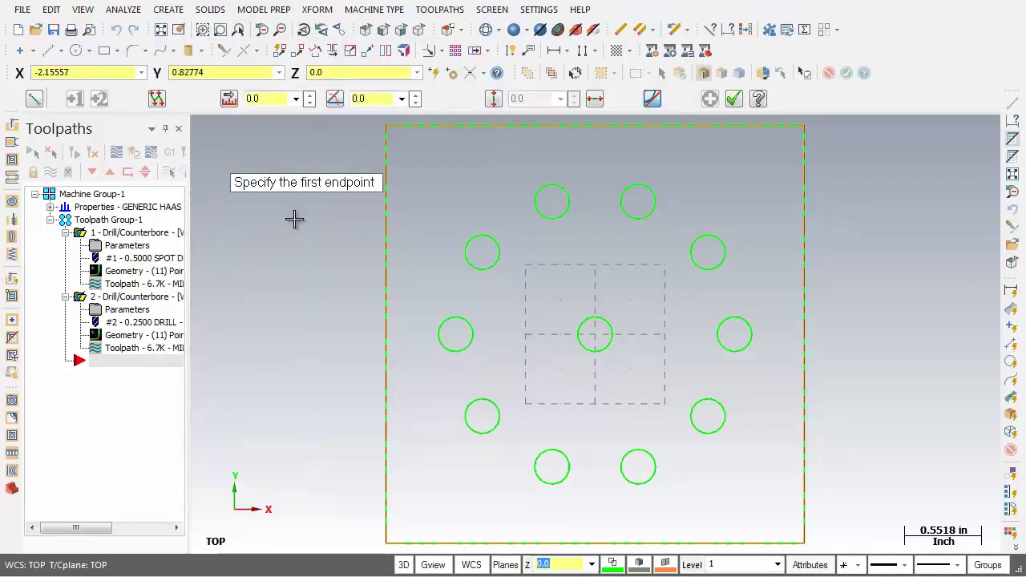
left_click(483, 254)
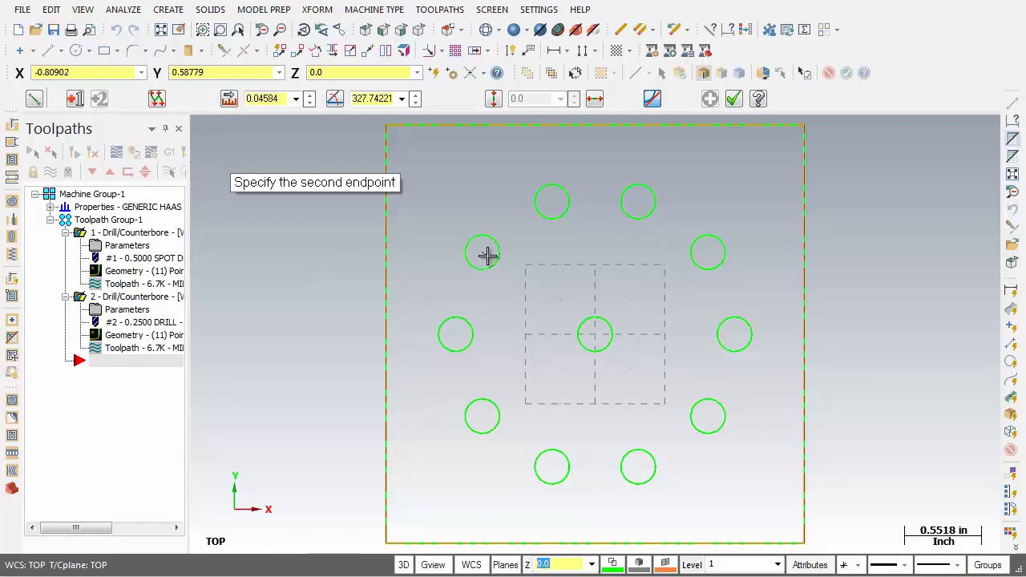
left_click(709, 255)
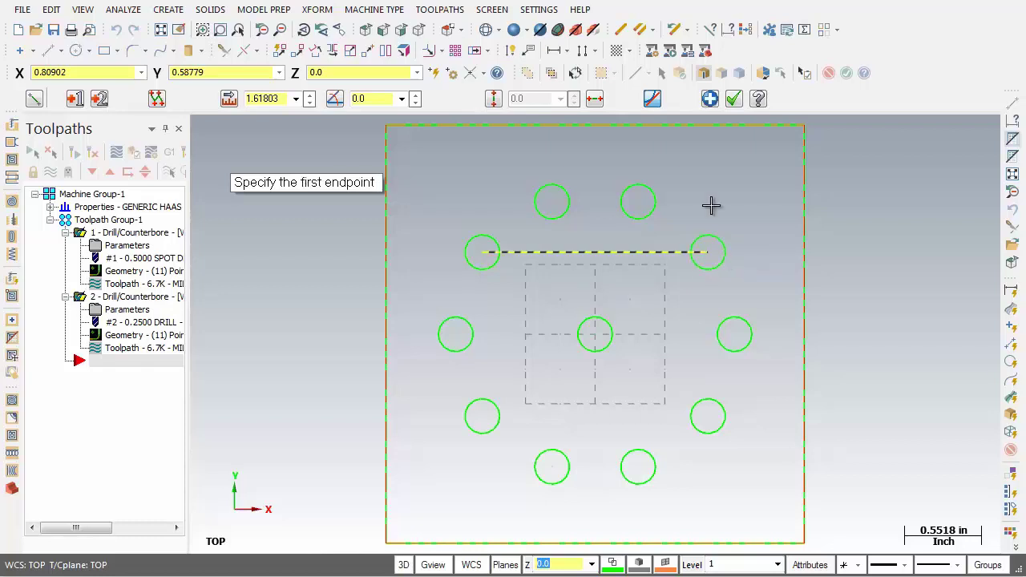
left_click(711, 98)
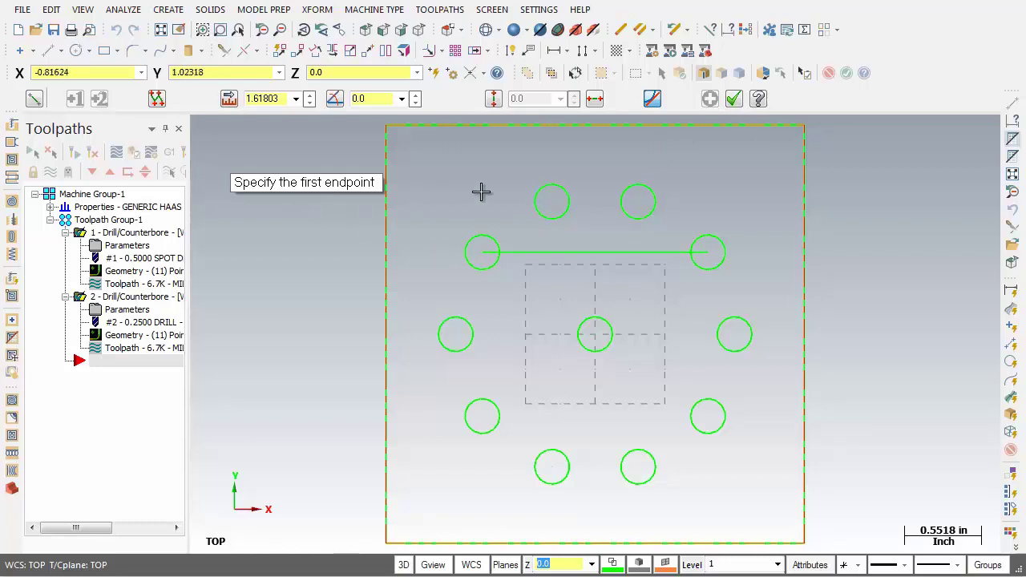
Step: Draw a line from the midpoint of the square's top edge to the midpoint of its right edge, and undo both new lines
left_click(595, 126)
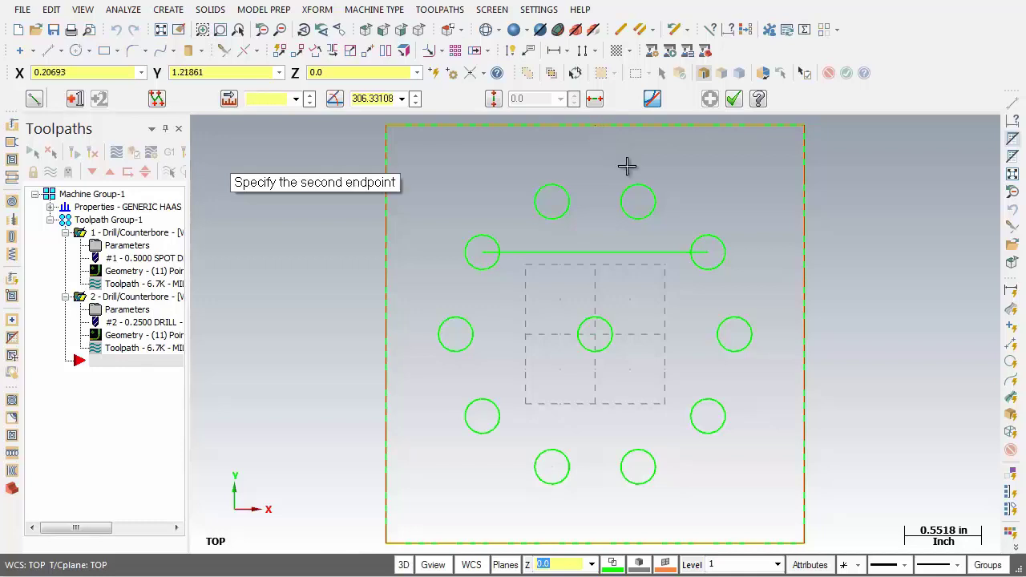
left_click(805, 337)
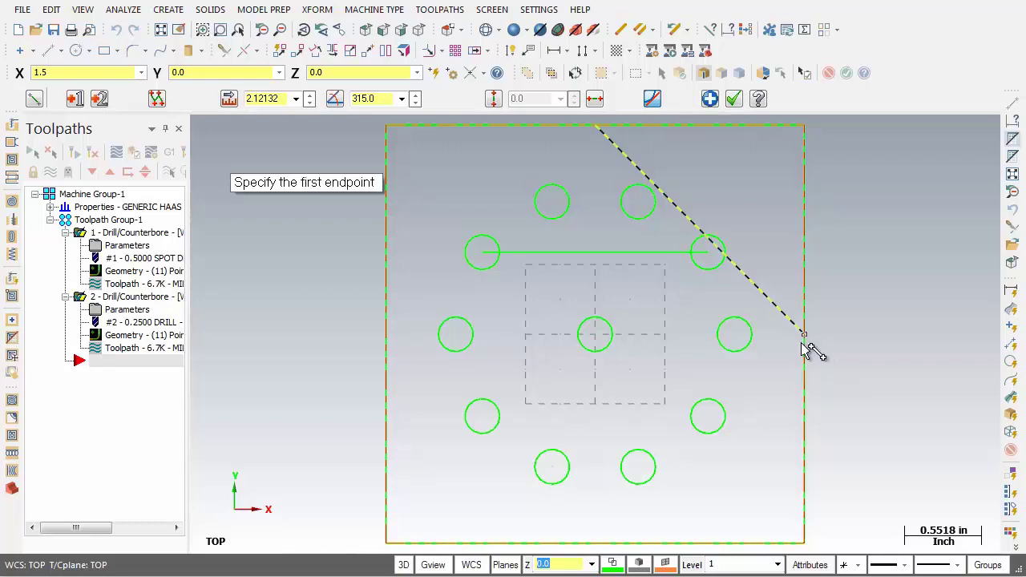
left_click(733, 98)
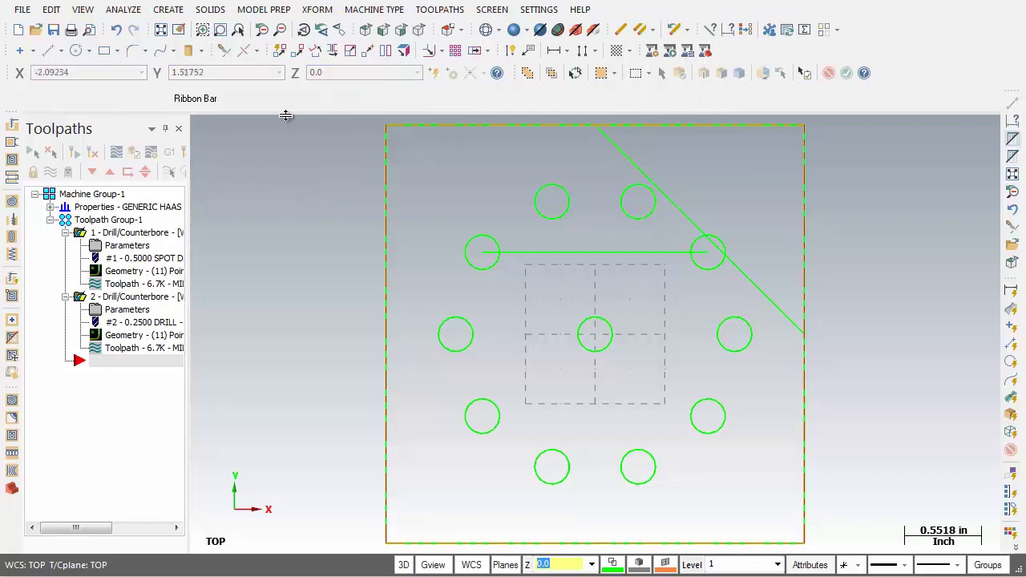
left_click(119, 30)
left_click(119, 31)
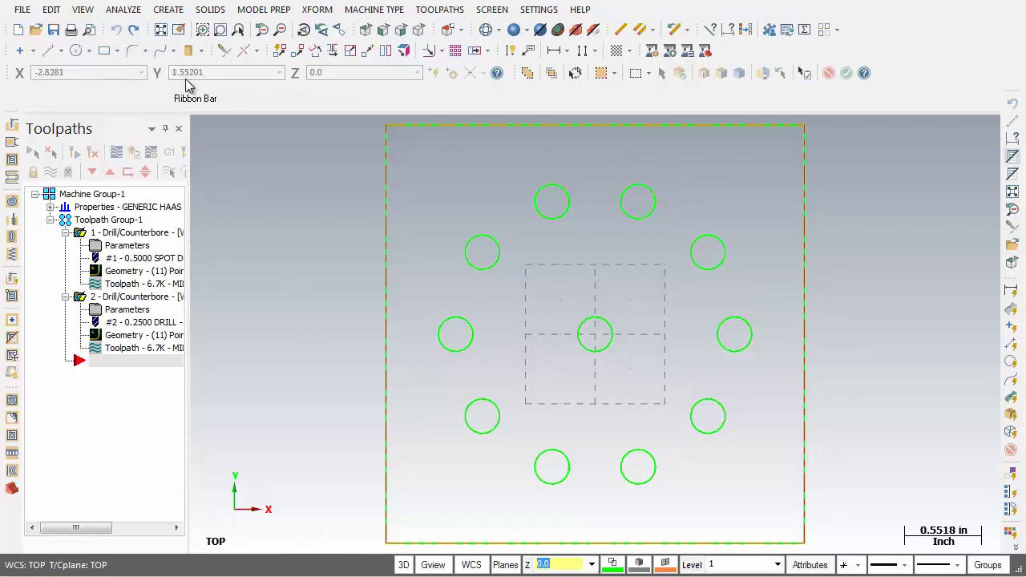
Step: Review the commands offered under Solids, Model Prep, Xform, Machine Type and Toolpaths
left_click(211, 10)
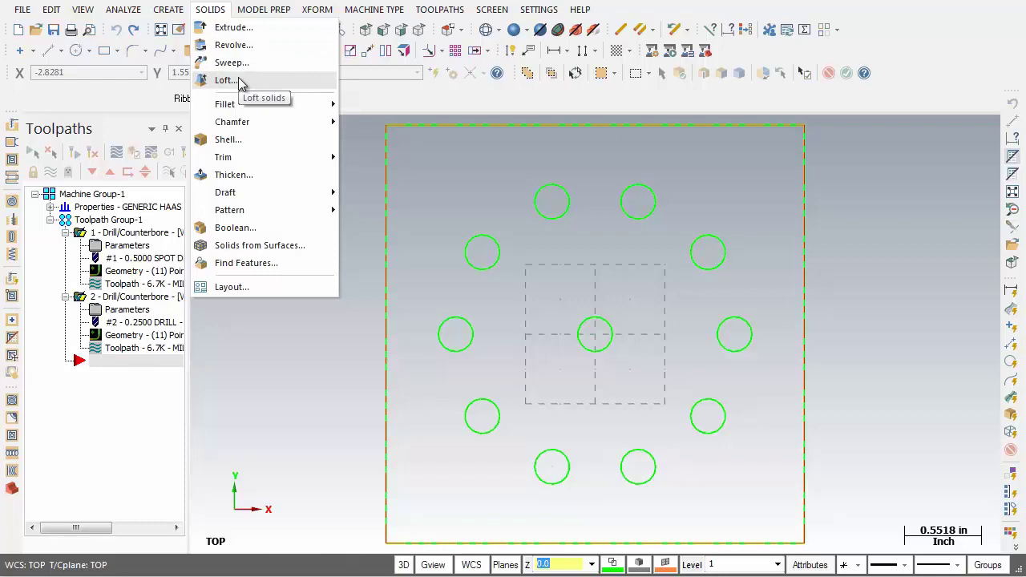
left_click(341, 400)
left_click(263, 9)
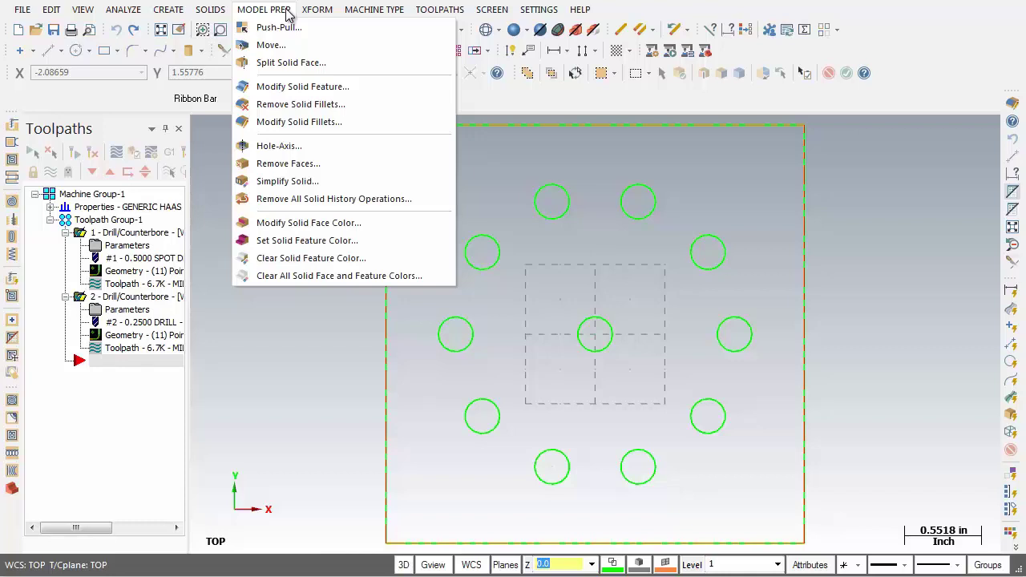
left_click(50, 9)
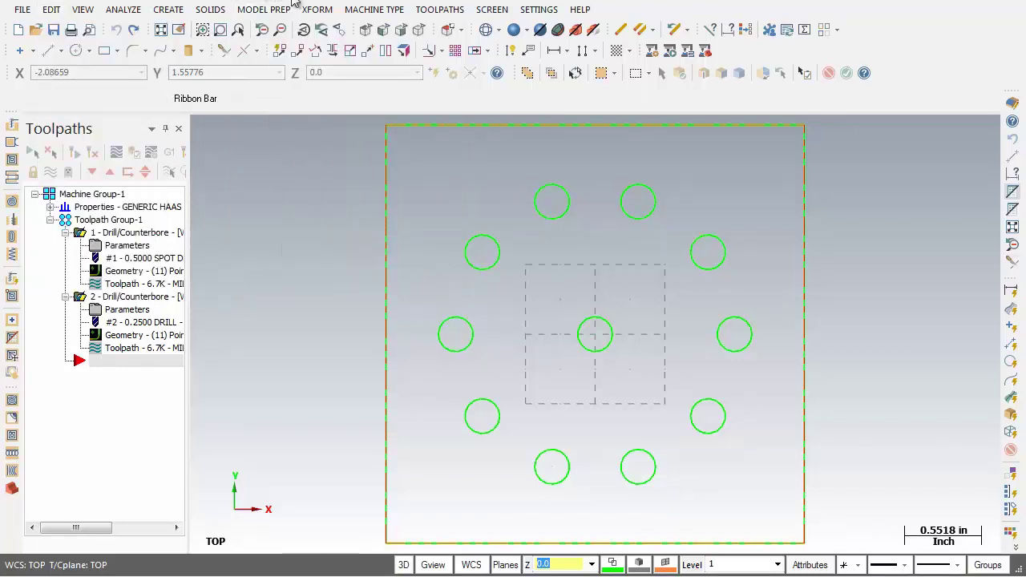
left_click(317, 9)
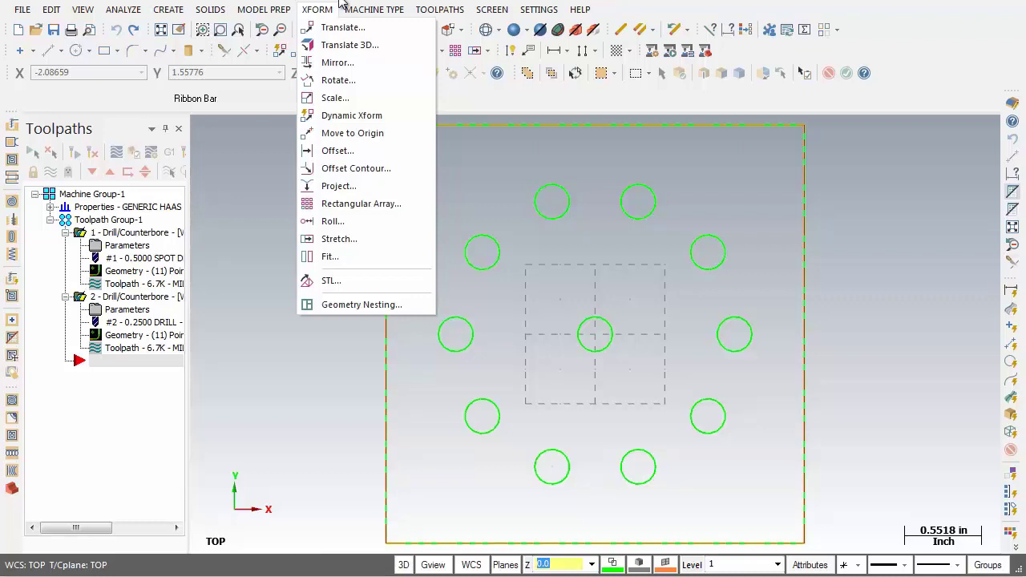
mouse_move(351, 9)
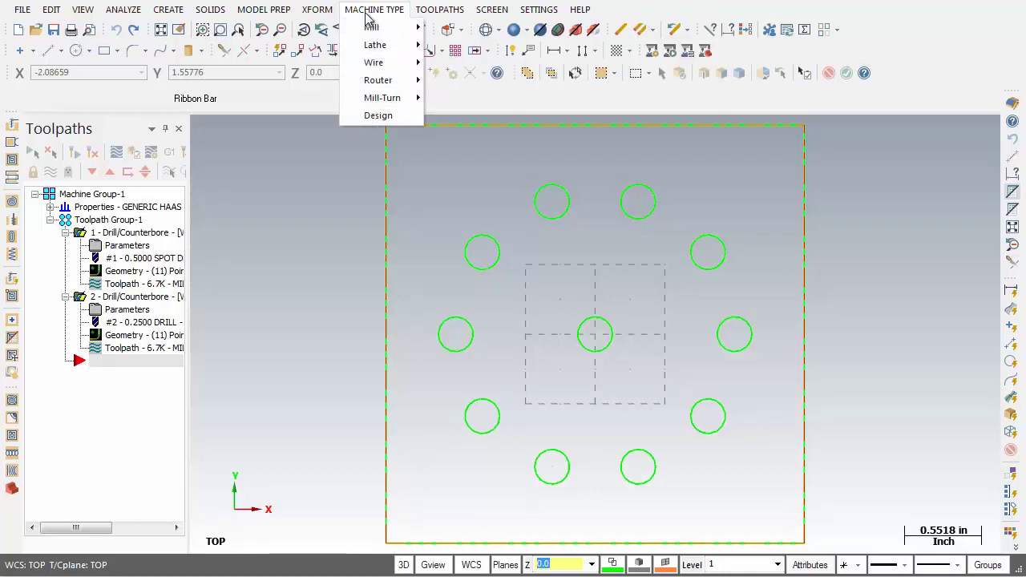
left_click(374, 9)
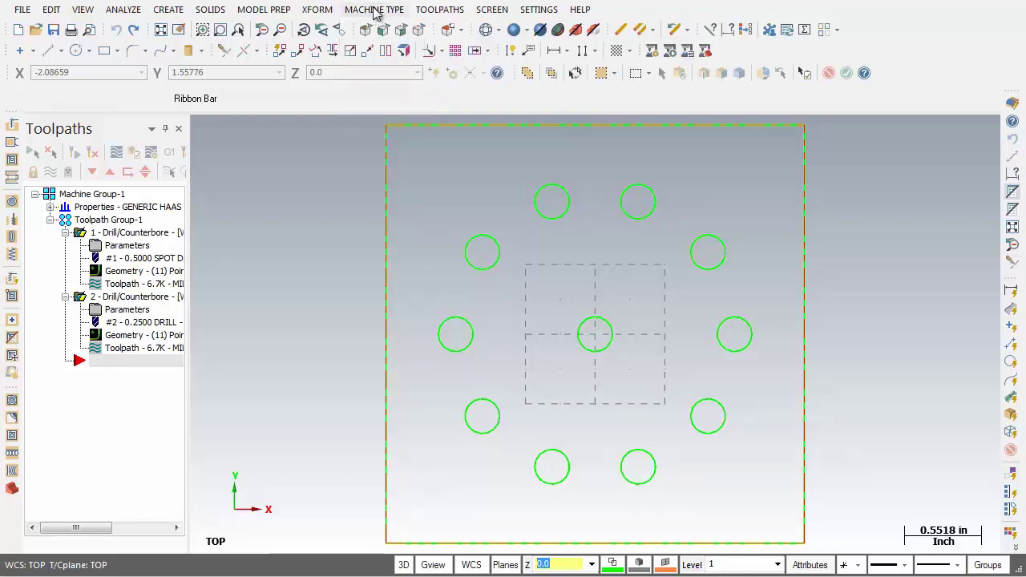
left_click(441, 10)
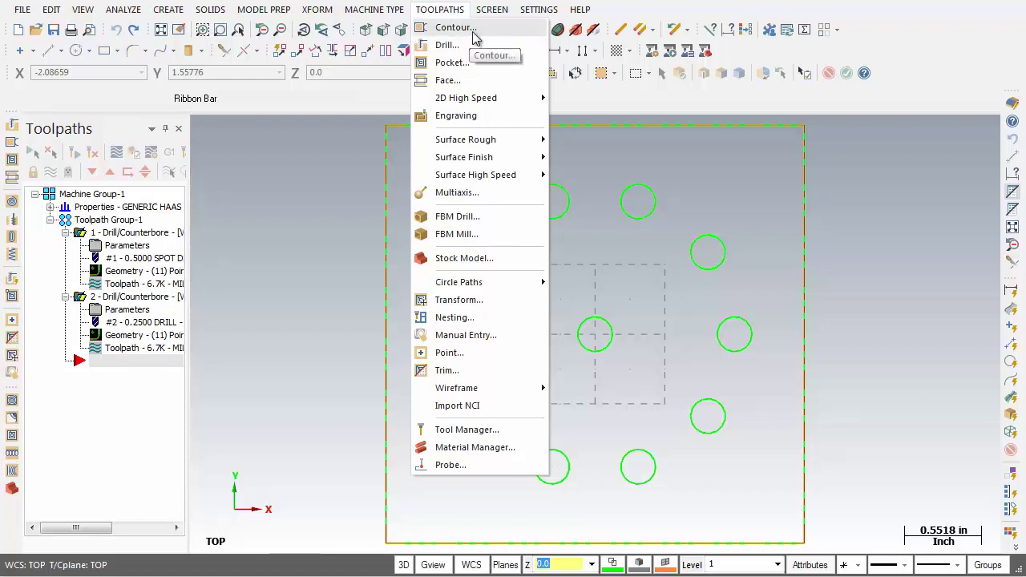
left_click(446, 80)
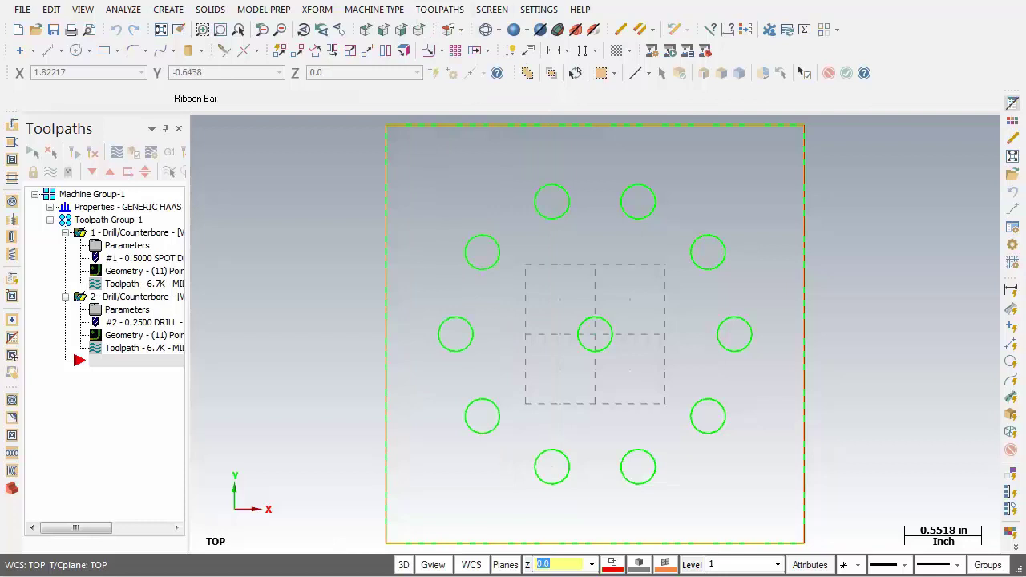
Step: Review the Screen commands and the selection grid's spacing, origin, color and size settings
left_click(492, 9)
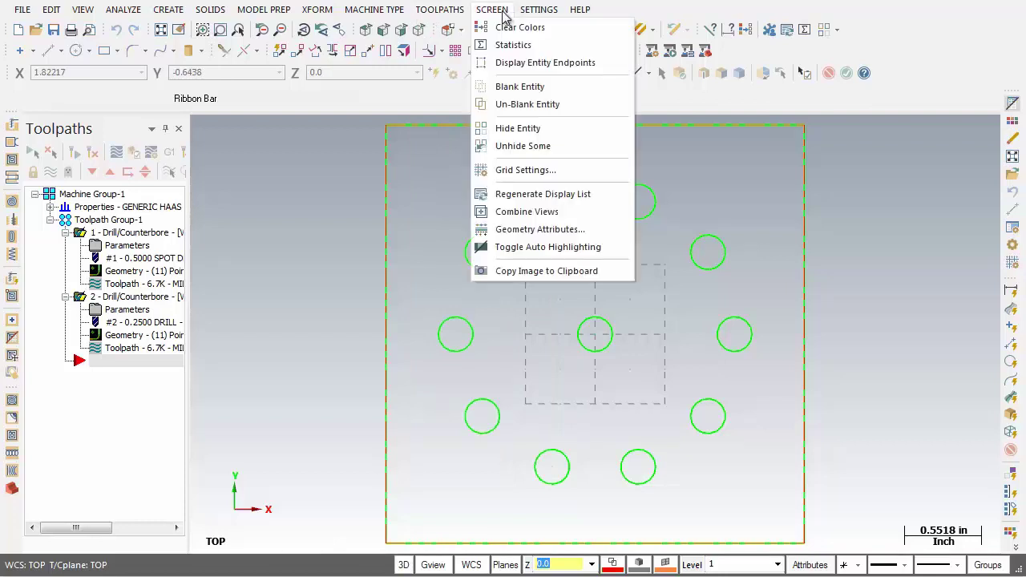
left_click(561, 178)
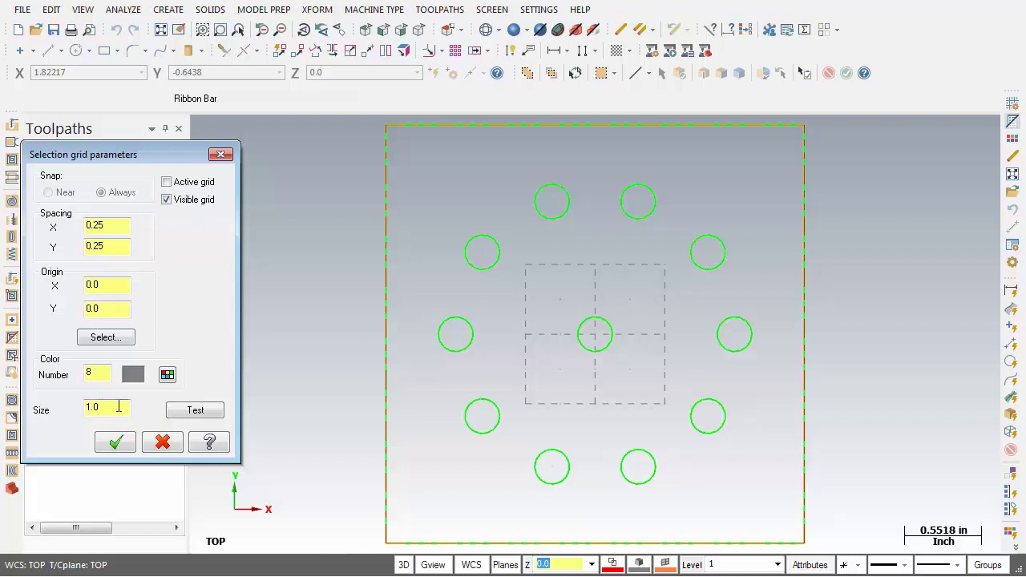
left_click_drag(118, 408, 85, 409)
left_click(114, 443)
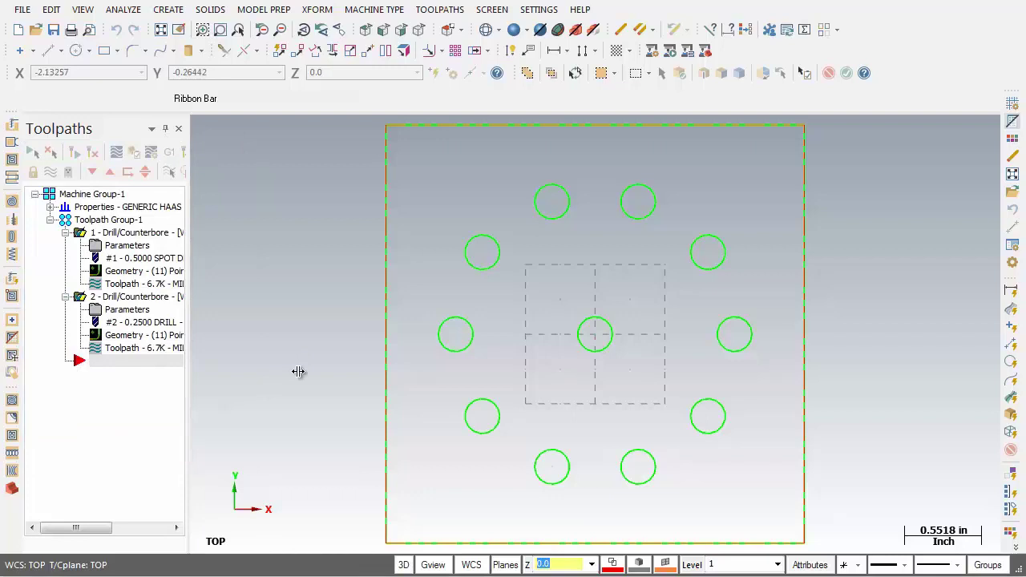
Step: Set the selection grid's size to 2.0 and accept the grid parameters
key("alt+g")
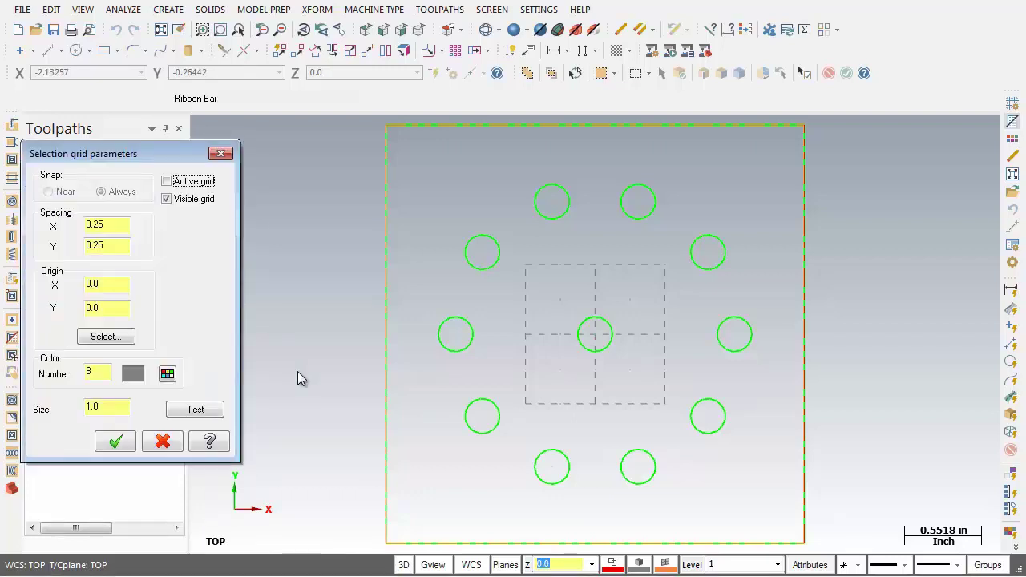
double_click(125, 413)
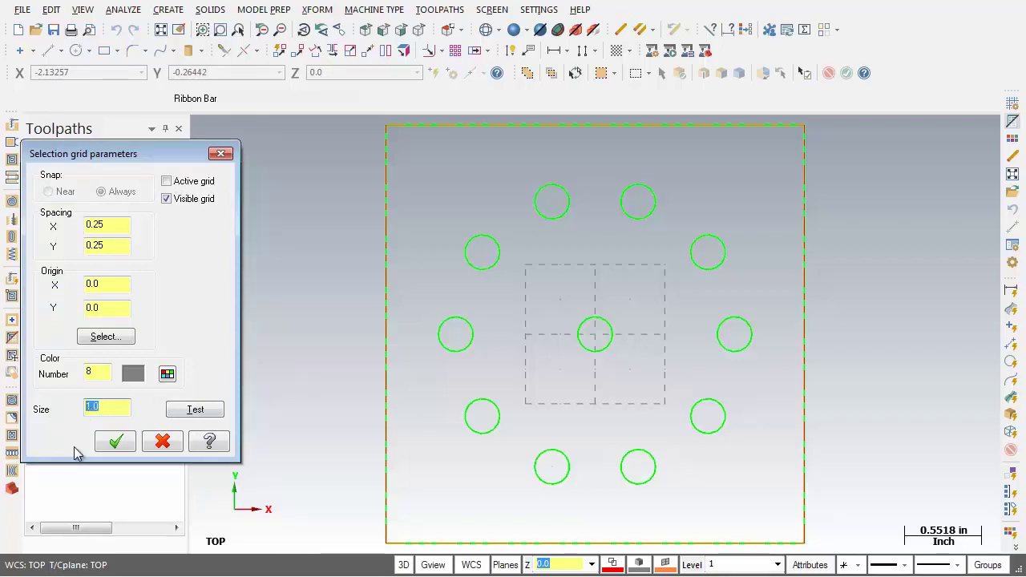
type("2.0")
left_click(120, 446)
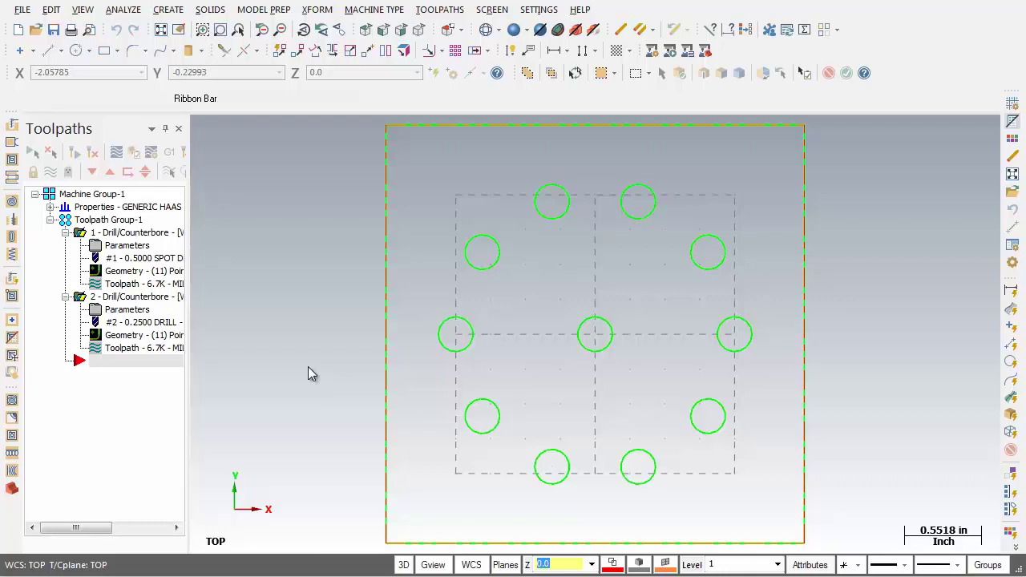
Step: Set the selection grid's size to 1.0, toggle Active grid on and off, and accept the grid parameters
key("alt+g")
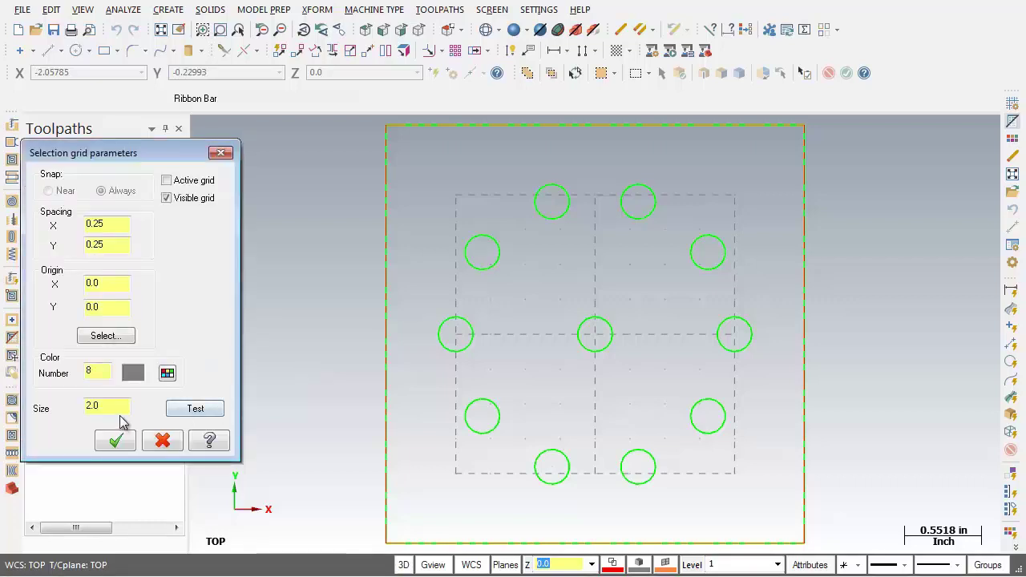
left_click_drag(121, 406, 38, 399)
type("1.0")
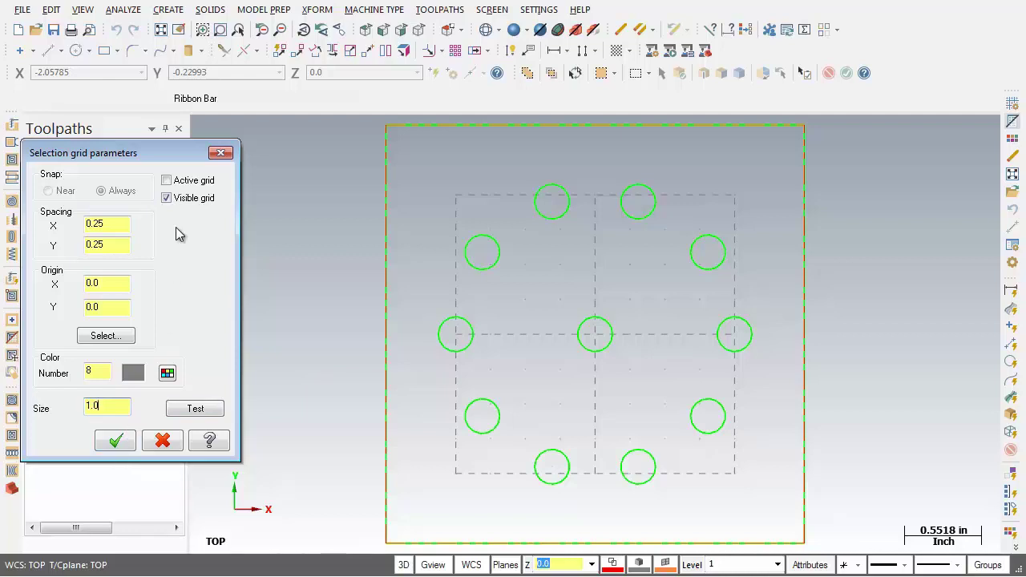
left_click(184, 182)
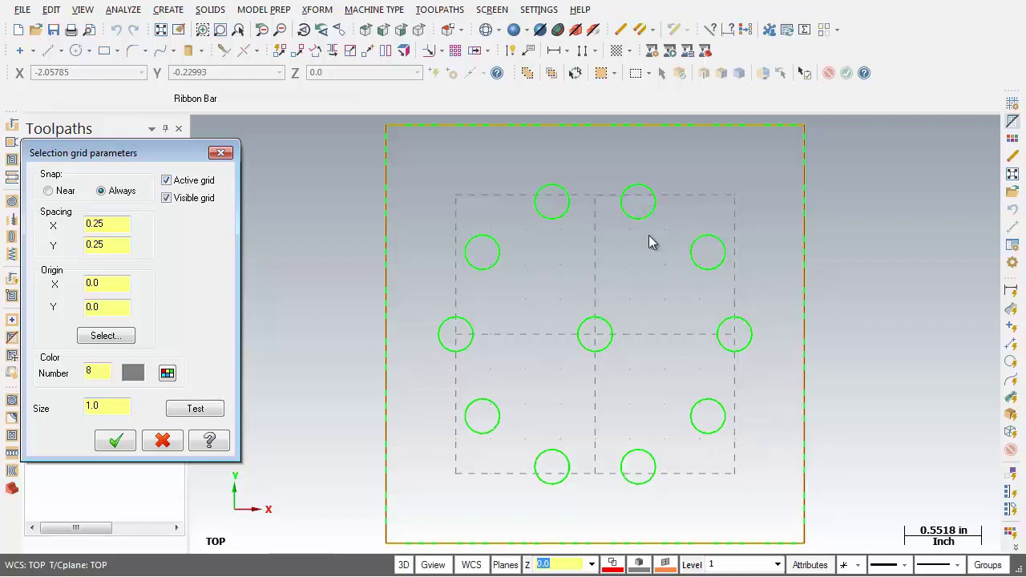
left_click(166, 181)
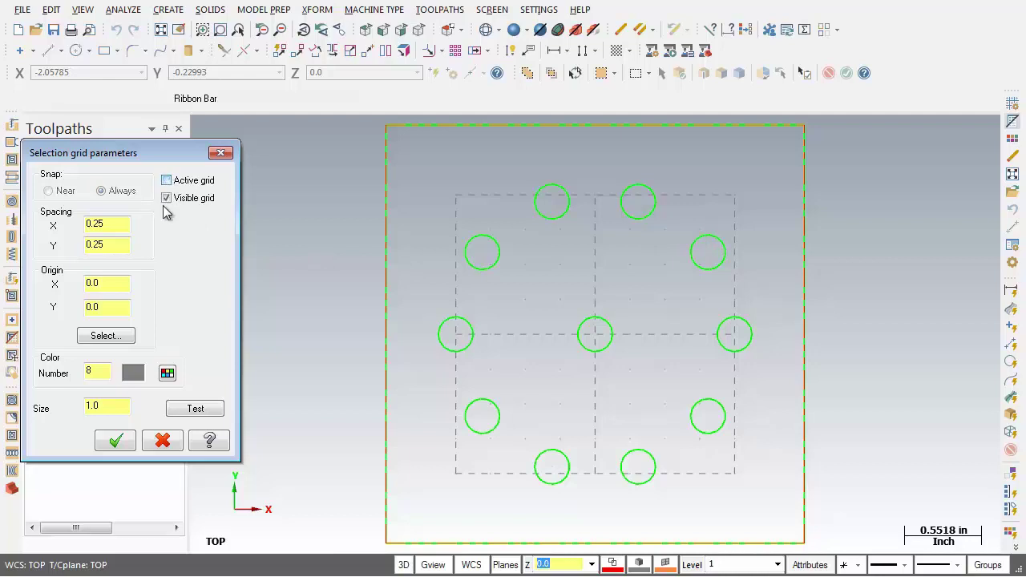
left_click(113, 441)
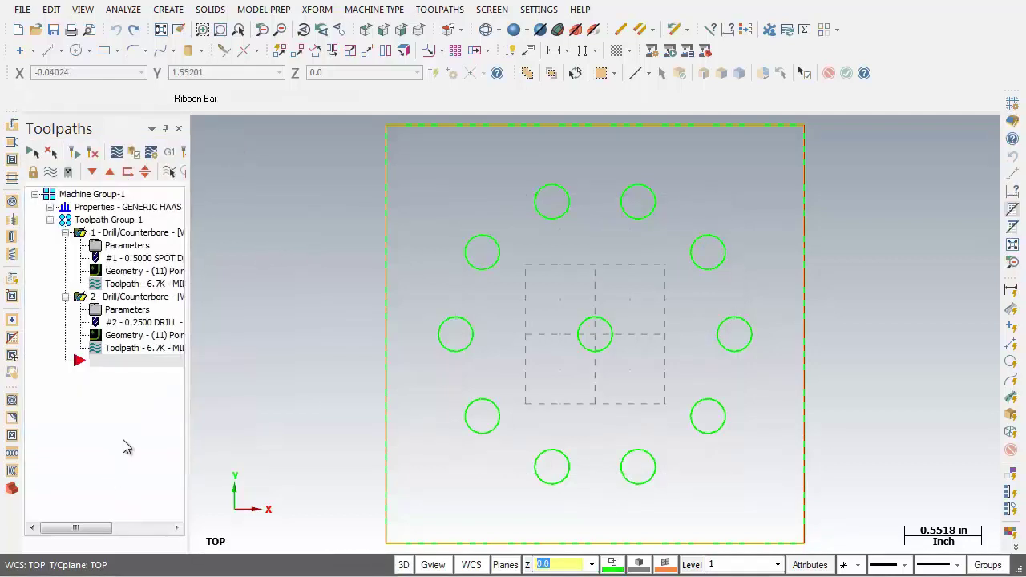
Step: Review the Screen and Grid Settings pages in System Configuration, including the grid size, and accept the configuration
left_click(529, 11)
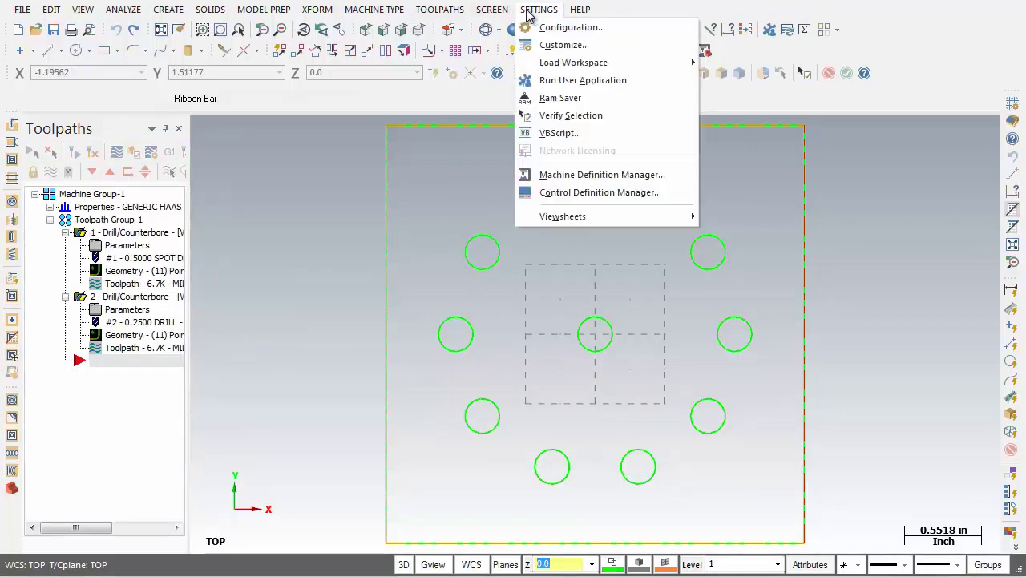
left_click(571, 31)
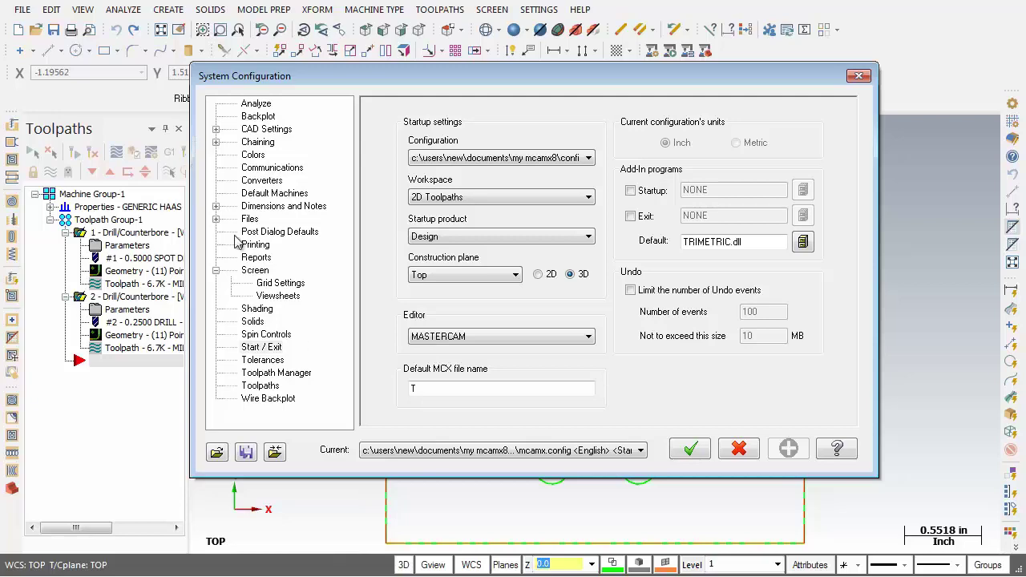
left_click(255, 271)
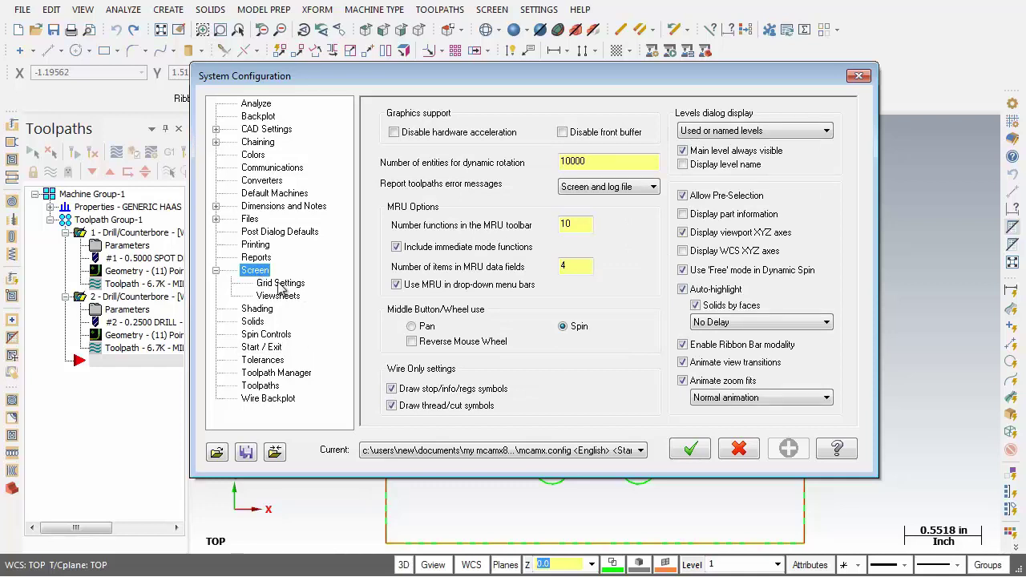
left_click(281, 284)
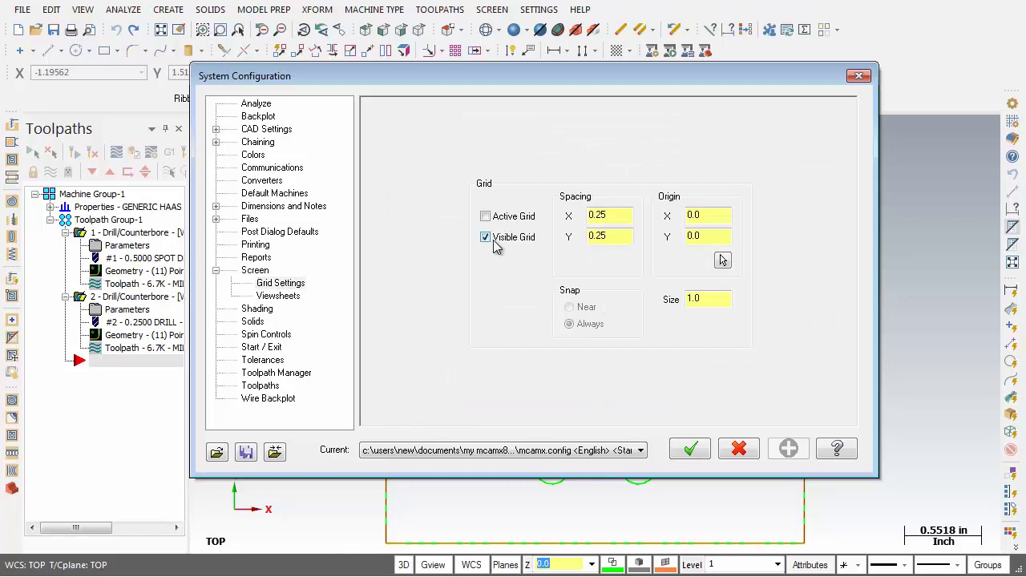
left_click_drag(703, 298, 673, 299)
left_click(697, 301)
left_click_drag(697, 301, 670, 303)
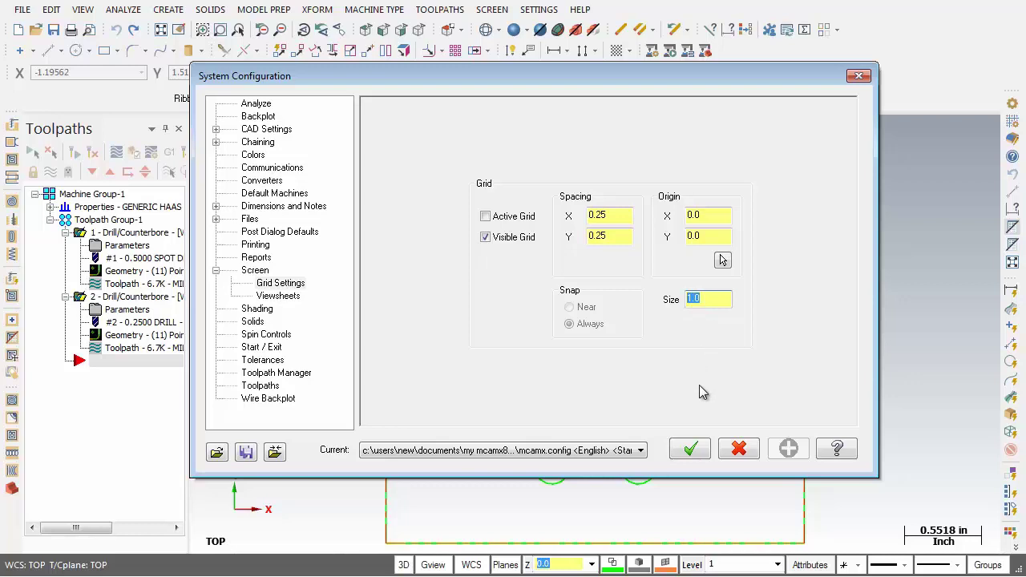
left_click(691, 452)
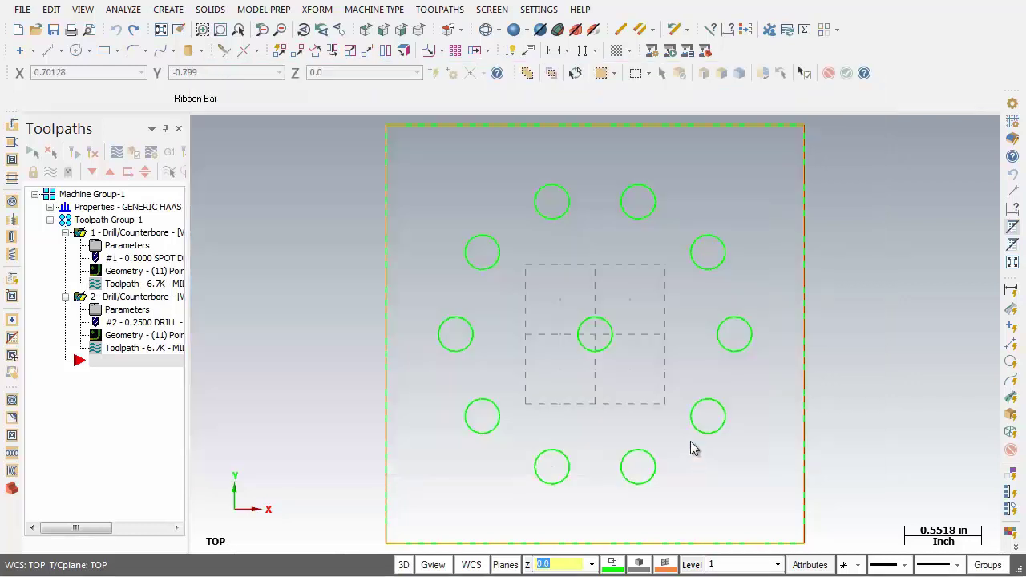
Step: Review the toolbar customization options for the 2D Toolpaths workspace and cancel the dialog
left_click(539, 10)
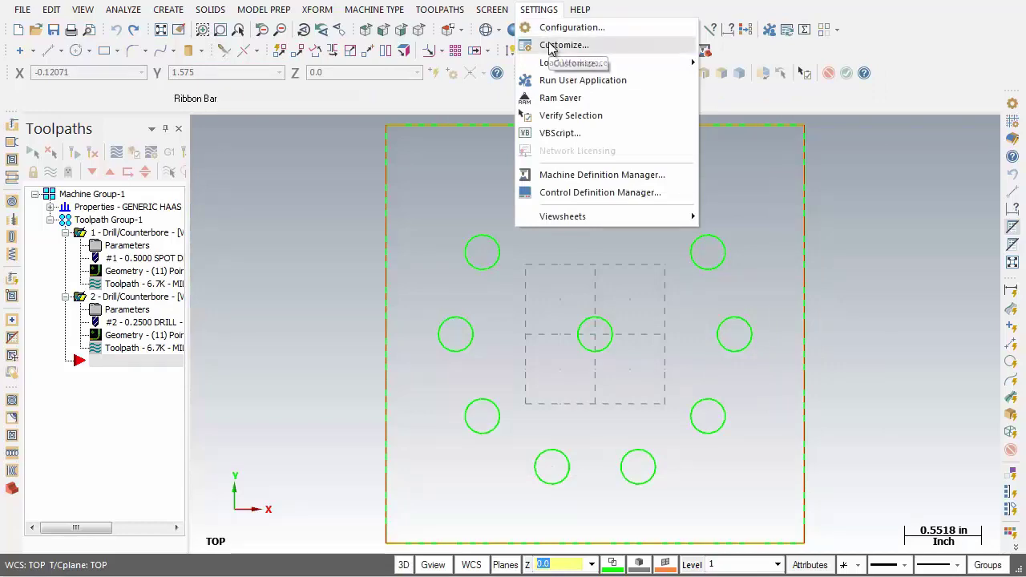
left_click(552, 45)
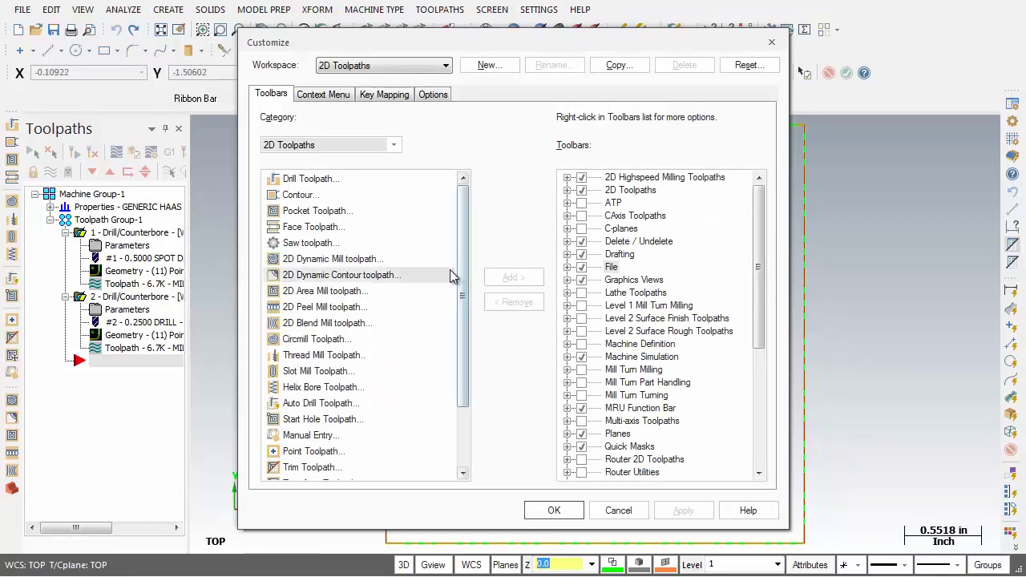
left_click(616, 511)
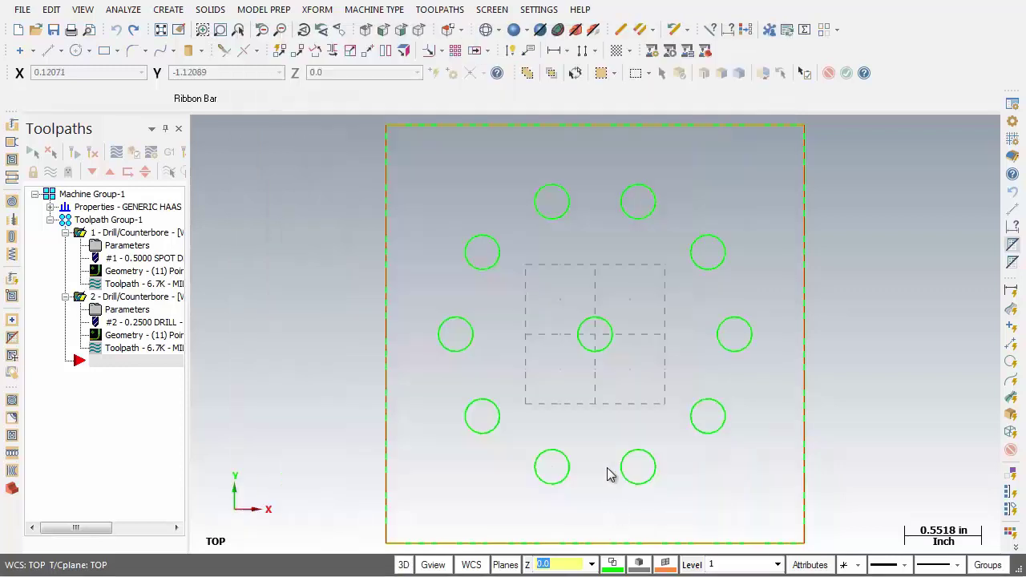
Step: Review the workspaces that can be loaded and the available Help commands
left_click(539, 10)
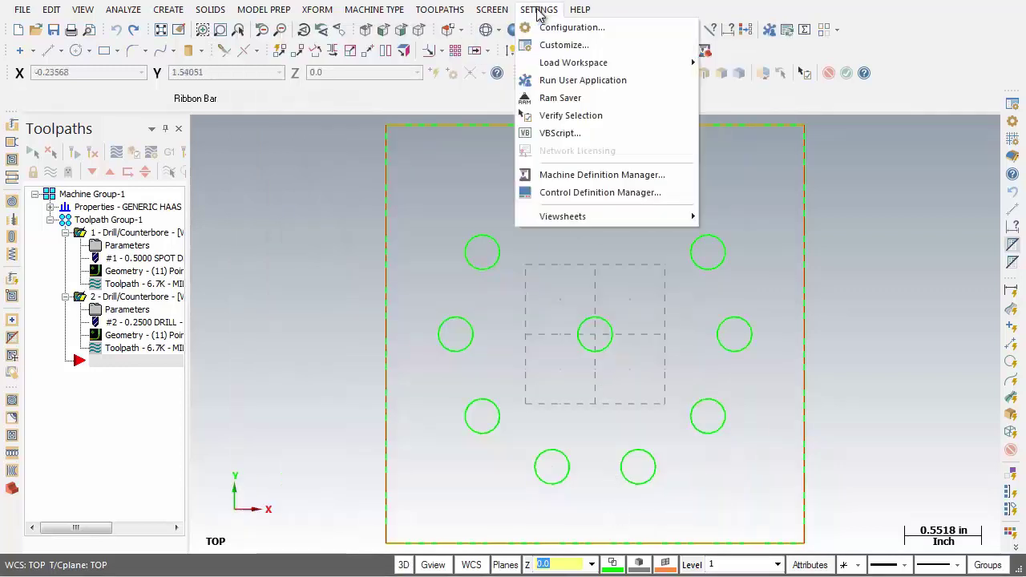
mouse_move(550, 62)
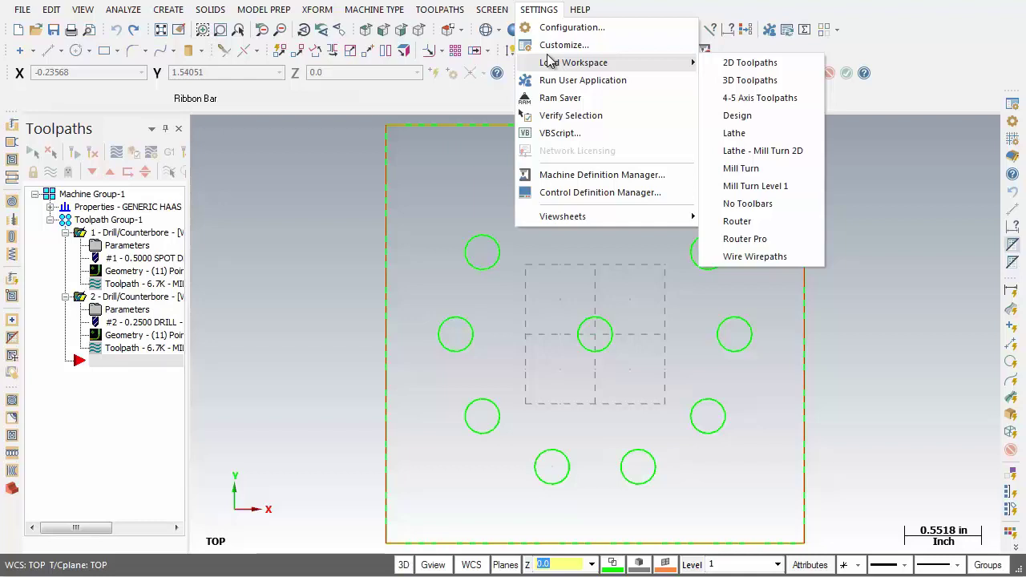
mouse_move(581, 9)
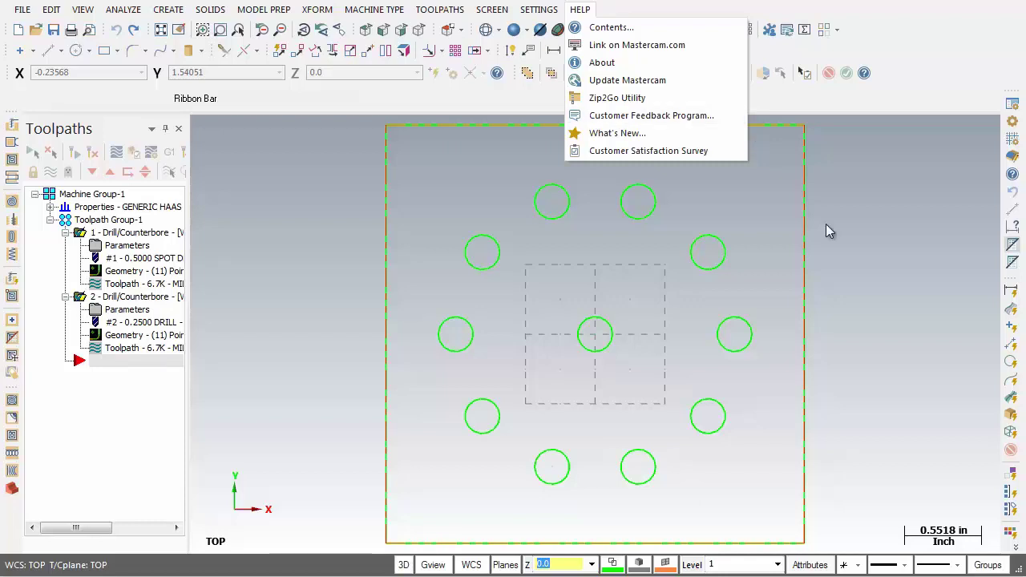
left_click(875, 329)
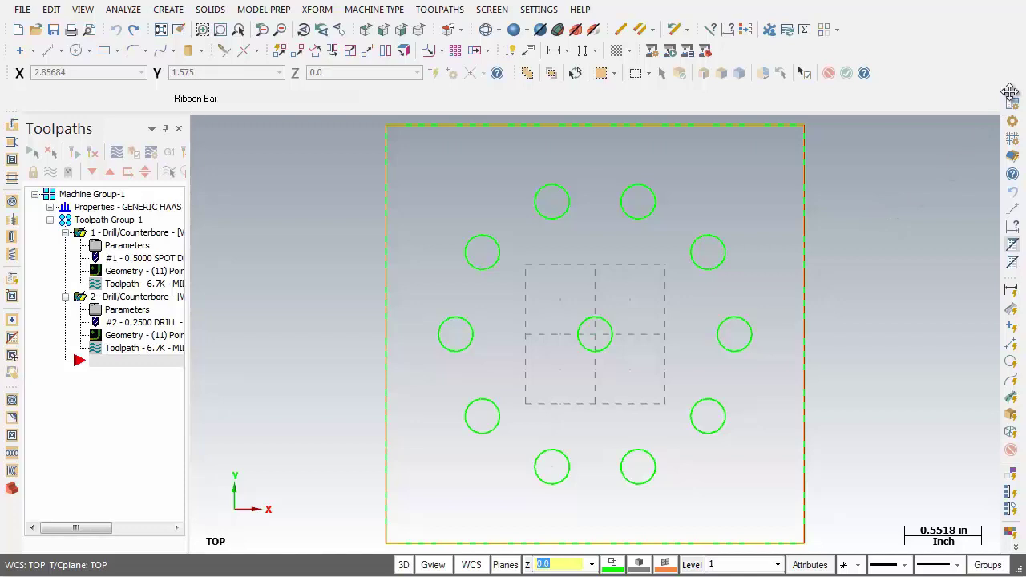
Step: Float the recently used functions toolbar over the graphics area, dock it back, and review the toolbars' customization and workspace options
left_click_drag(1010, 91, 906, 163)
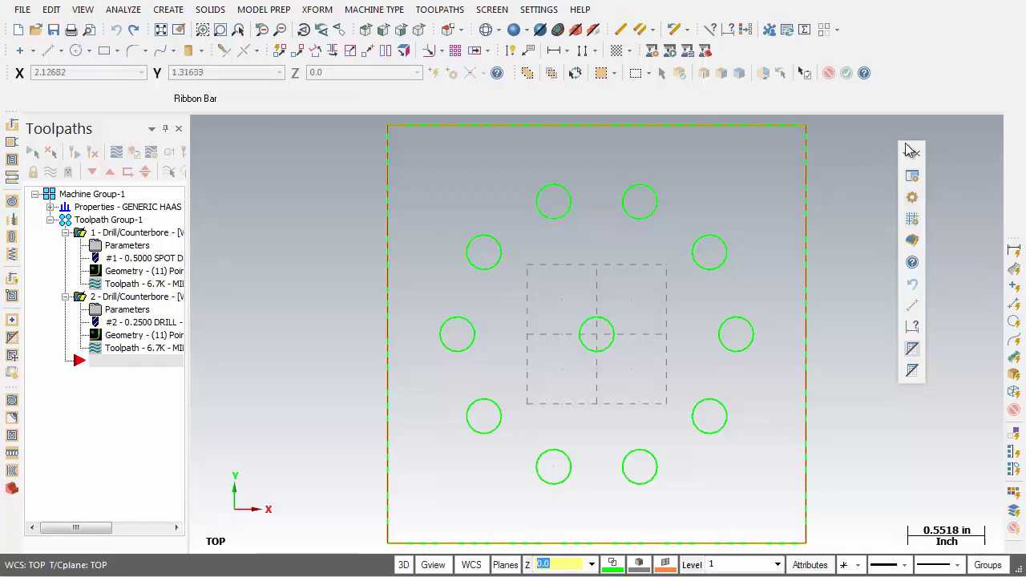
left_click_drag(911, 151, 1013, 109)
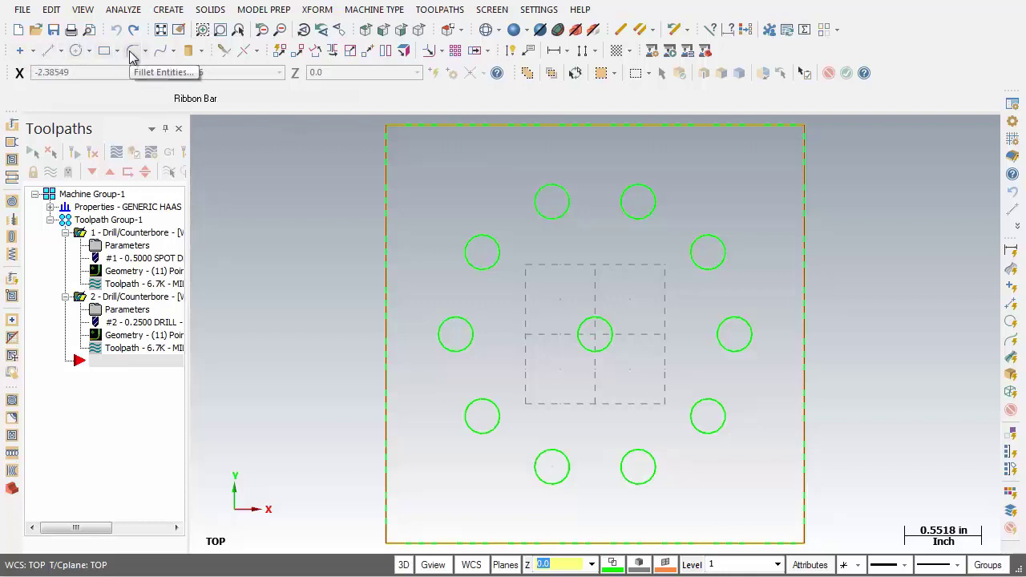
right_click(46, 54)
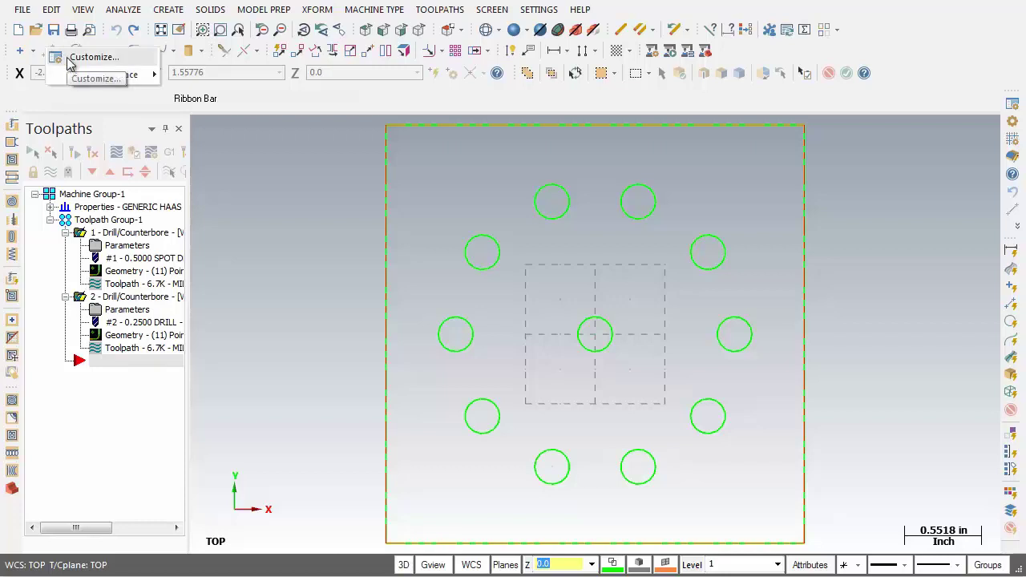
mouse_move(76, 77)
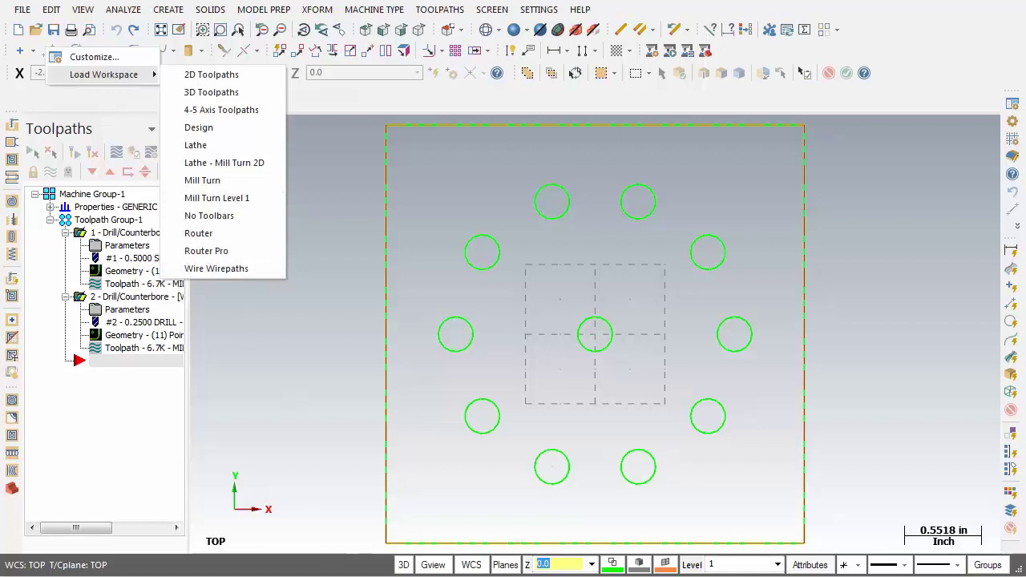
left_click(294, 429)
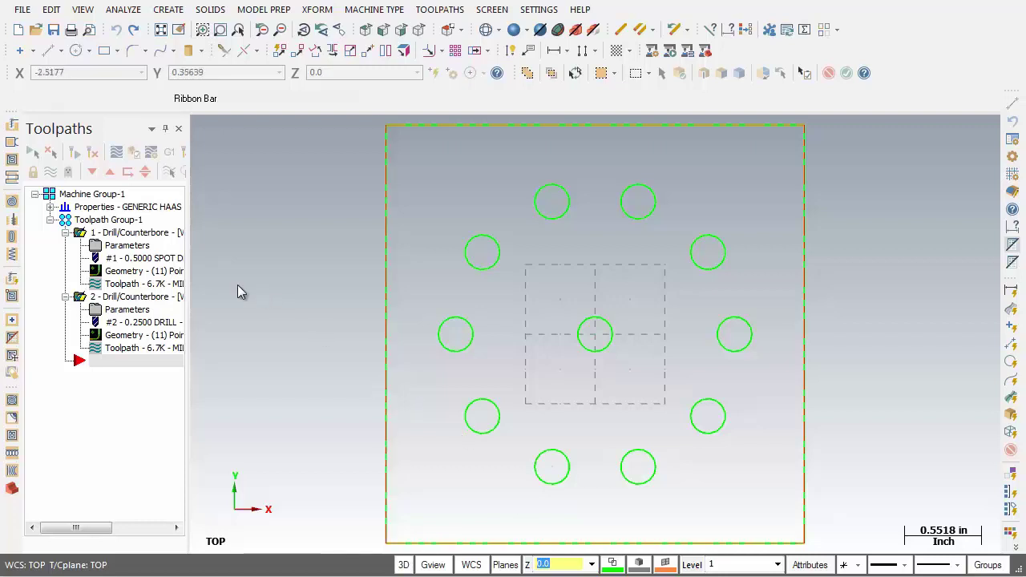
Step: Start an endpoint line, float the AutoCursor bar over the graphics area, and place the first endpoint at X 0.5, Y 0.5, Z 0.0
left_click(61, 51)
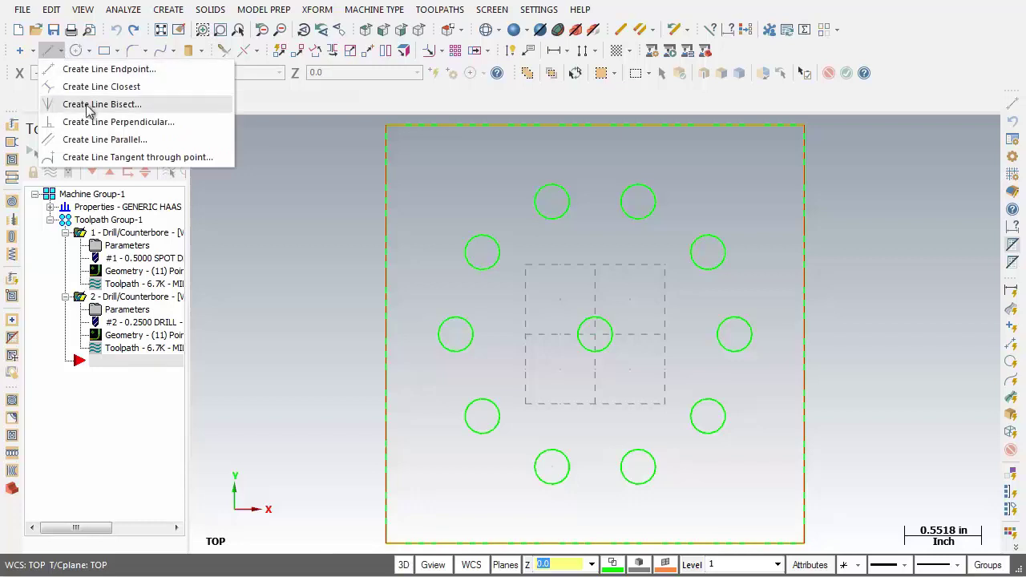
left_click(110, 71)
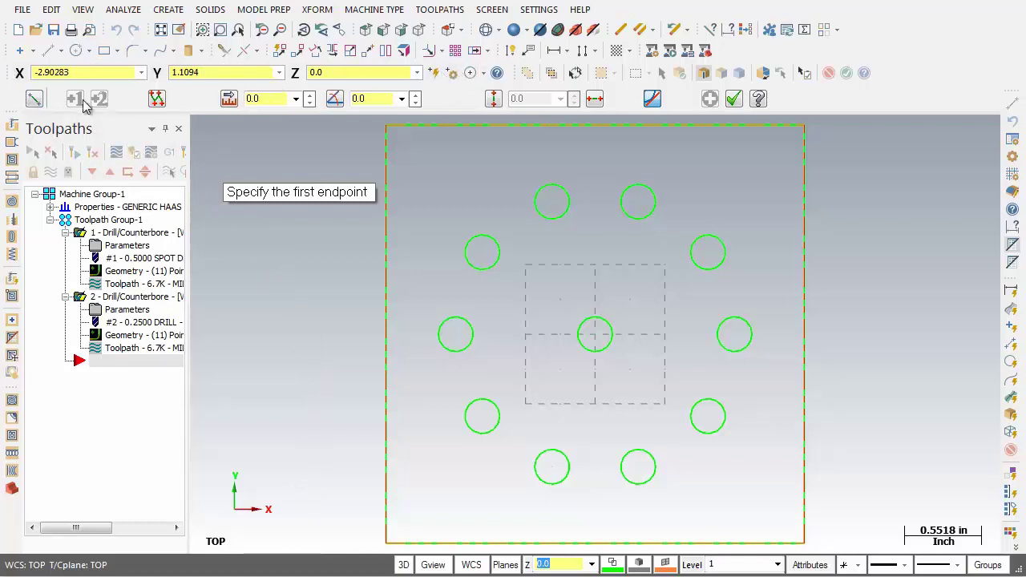
left_click_drag(8, 73, 327, 168)
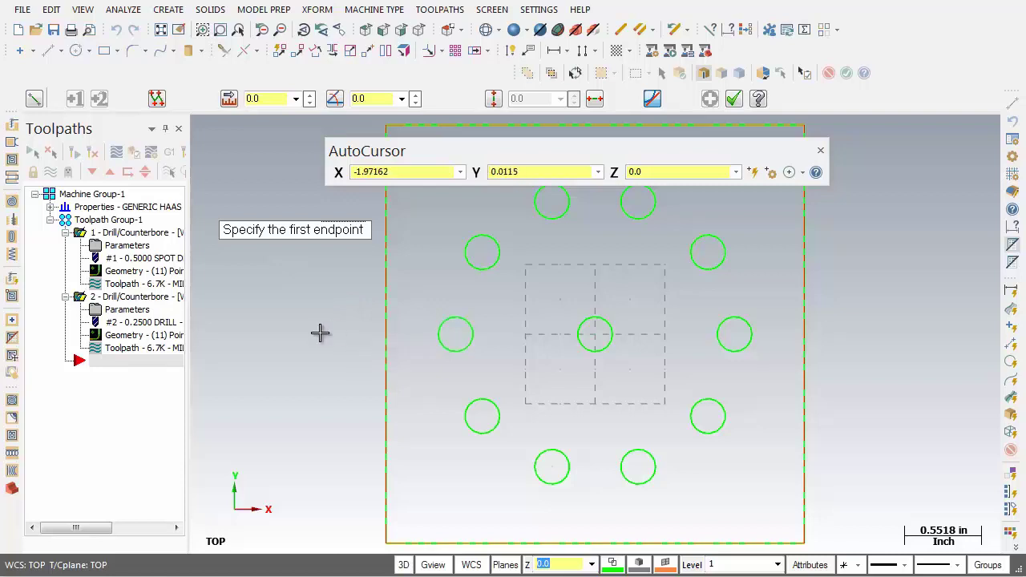
left_click(371, 175)
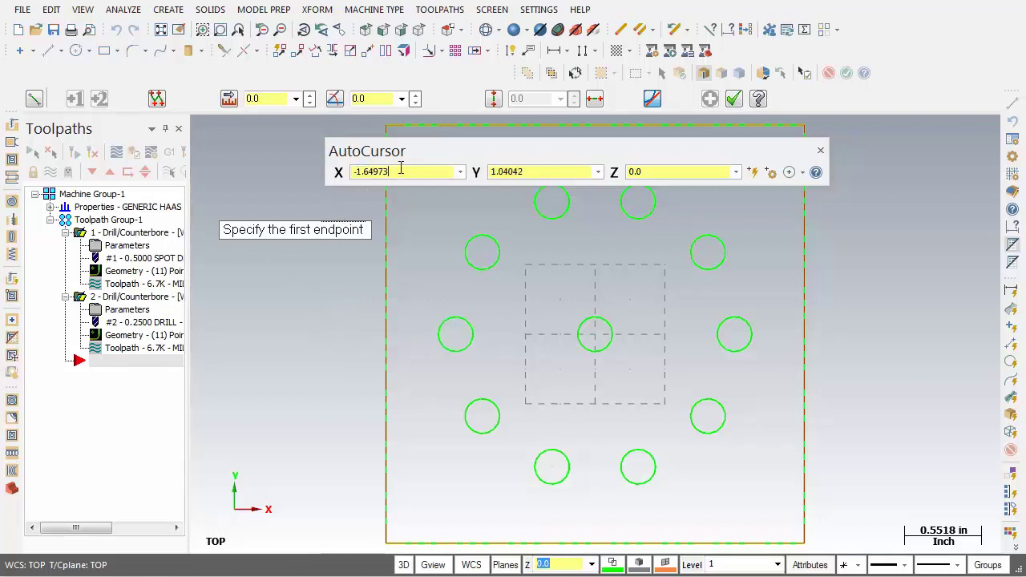
left_click_drag(401, 170, 337, 170)
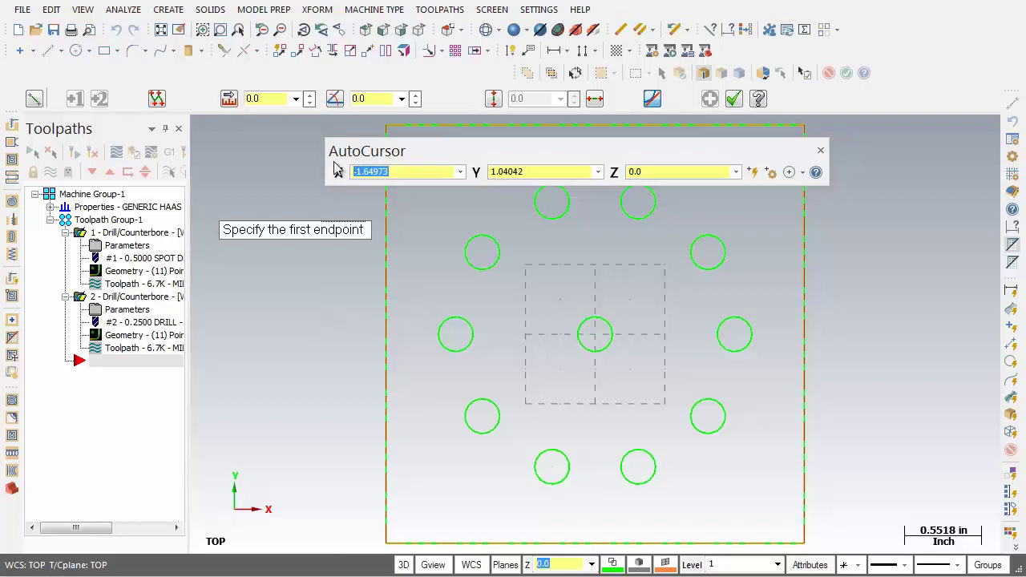
type("0.5")
key("Tab")
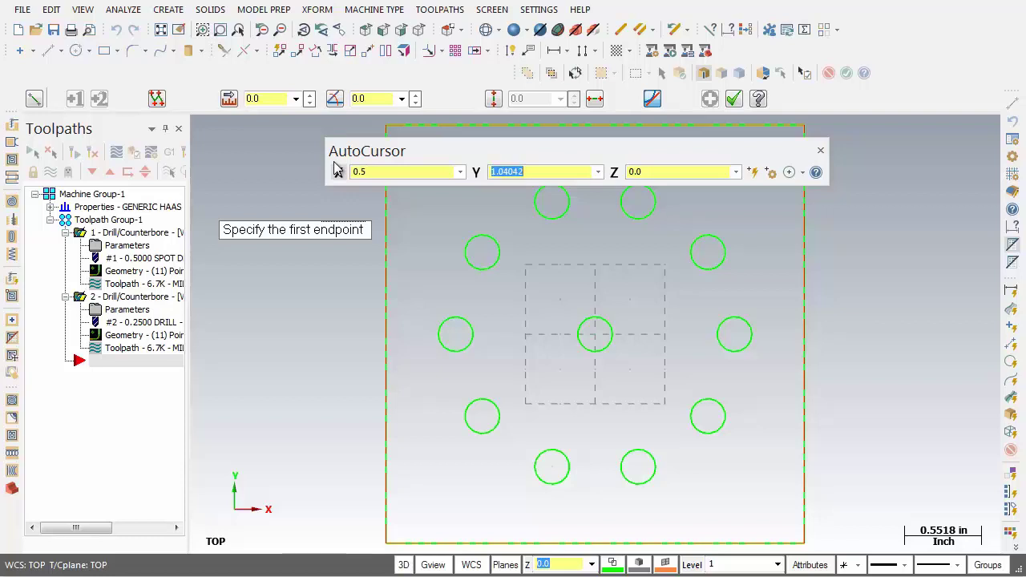
type("0.5")
key("Tab")
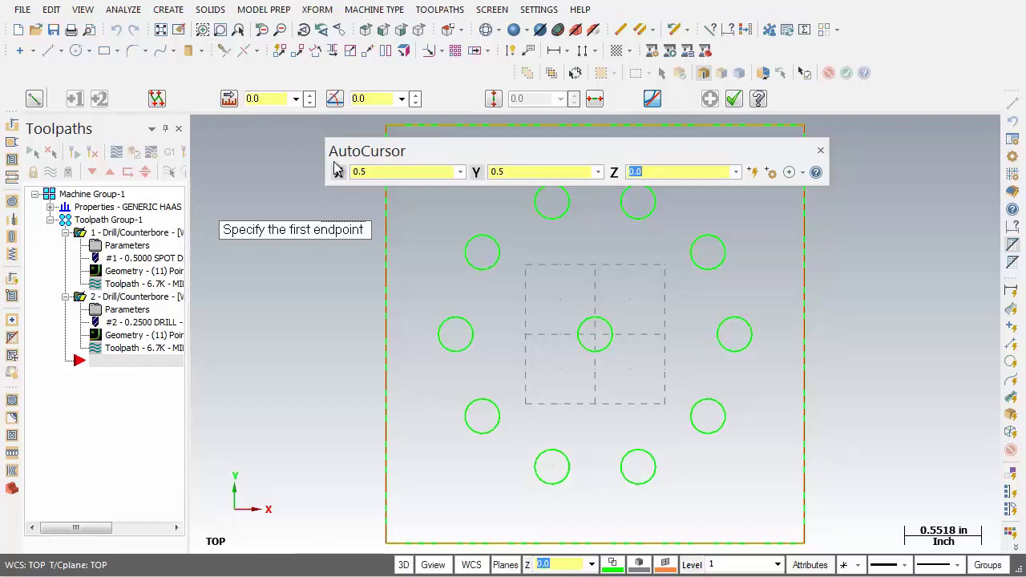
key("Return")
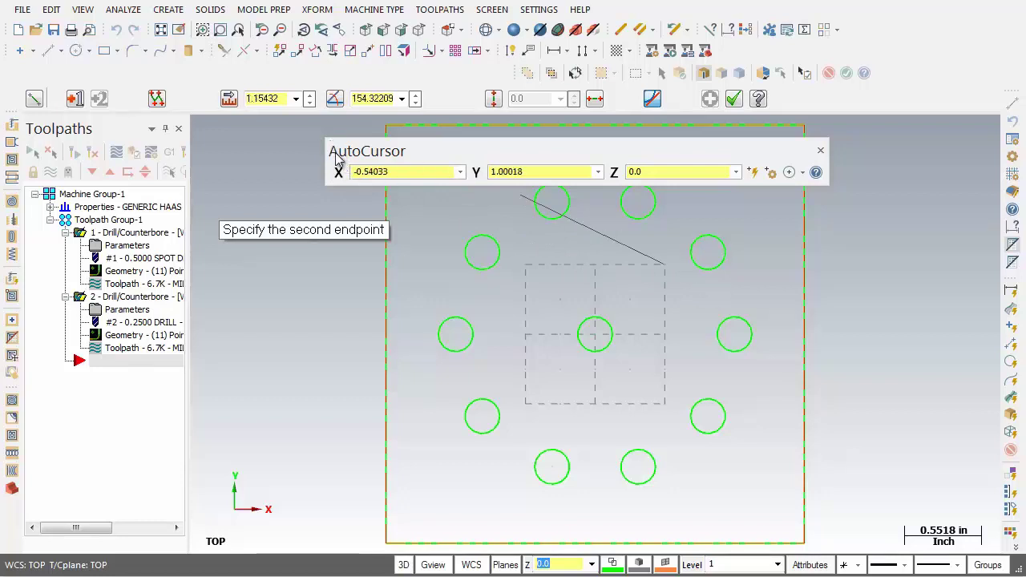
Step: Dock the AutoCursor bar back in place and finish the line with its second endpoint at X 1.25, Y 1.25, Z 0.0
left_click_drag(336, 158, 4, 72)
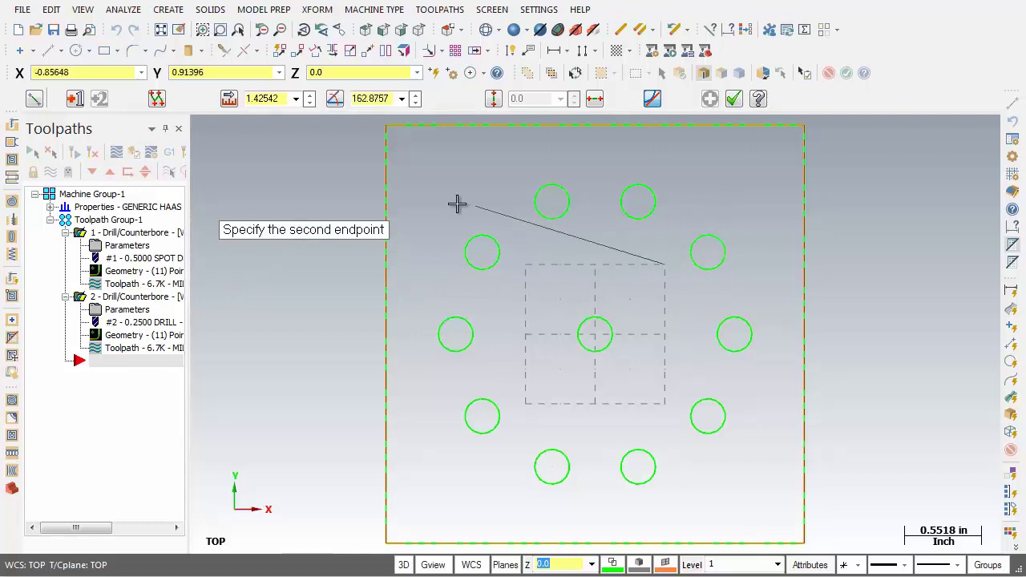
left_click(60, 73)
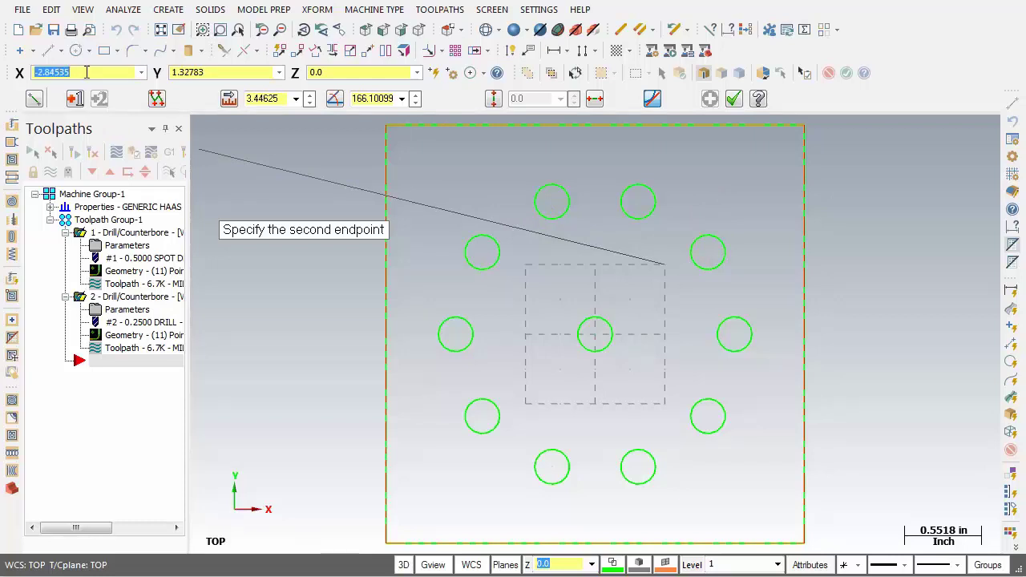
type("1.25")
key("Tab")
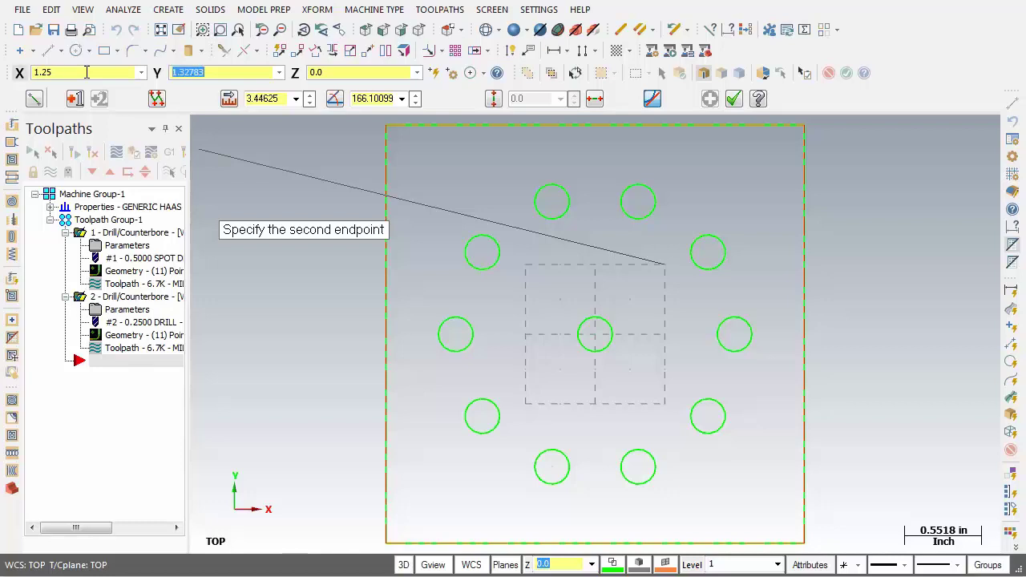
type("1.25")
key("Tab")
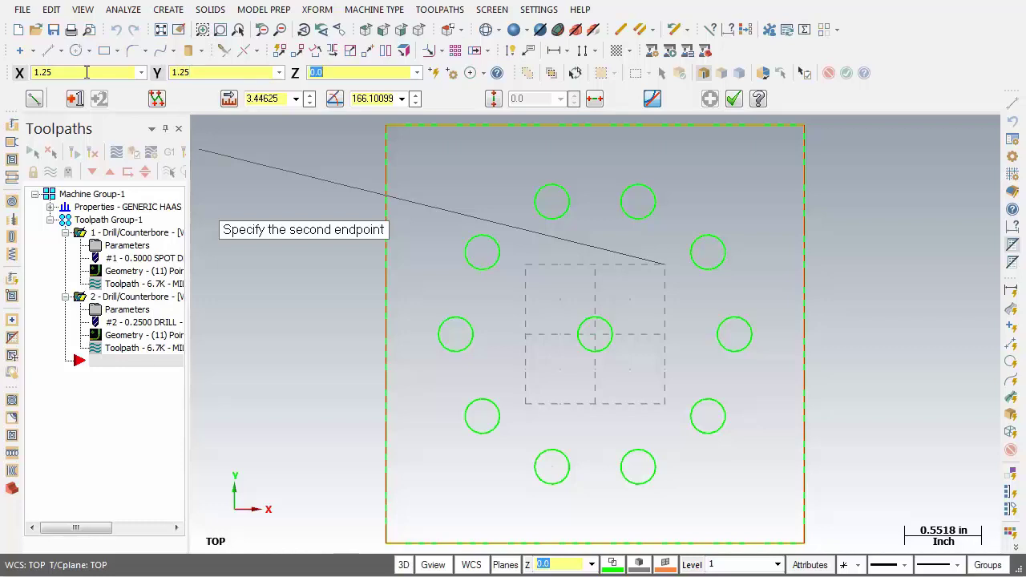
key("Return")
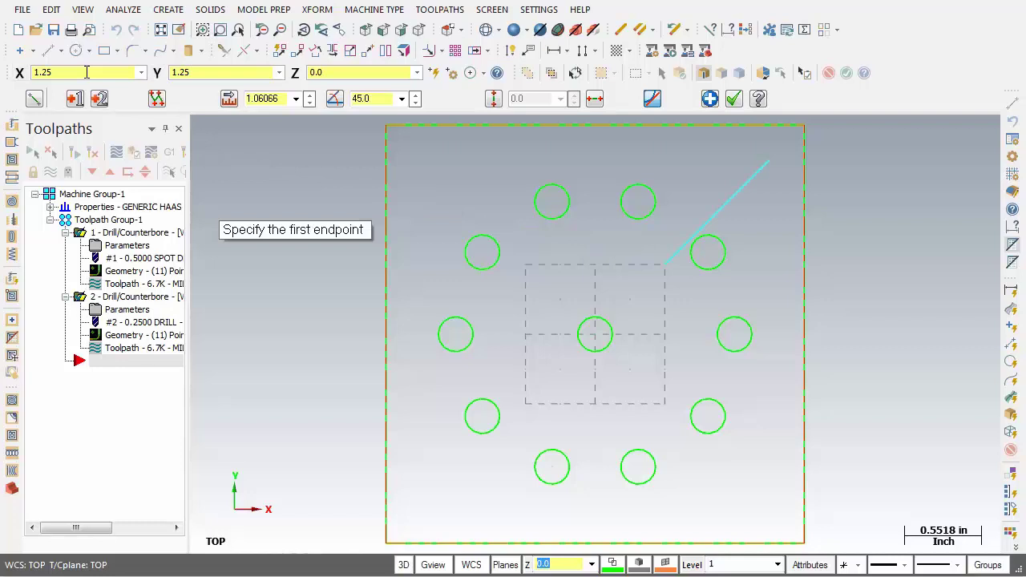
left_click(711, 100)
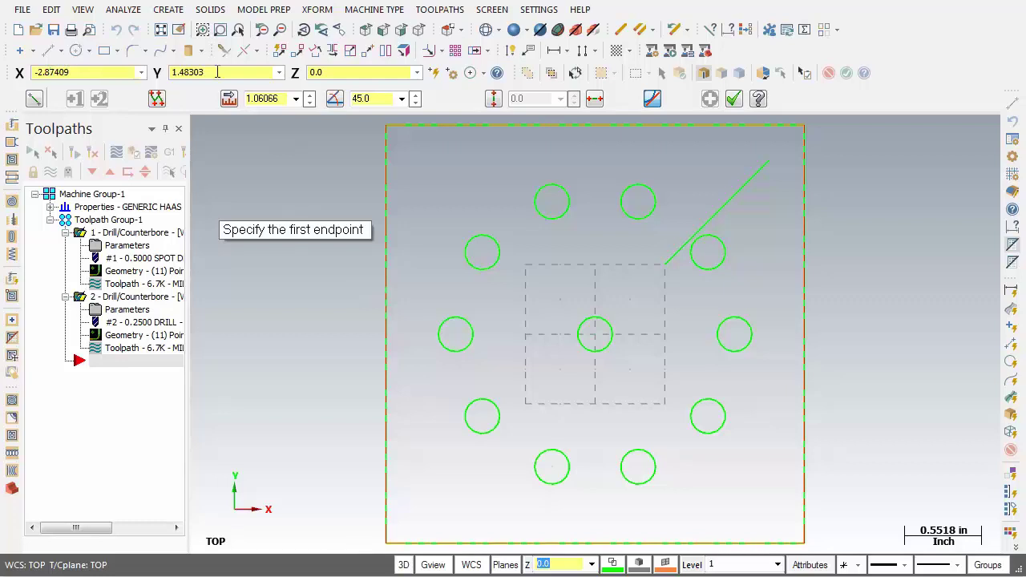
Step: Create an endpoint line from X -0.25, Y -0.25 to X -1.0, Y -1.0 by entering the coordinates of both endpoints
left_click(433, 73)
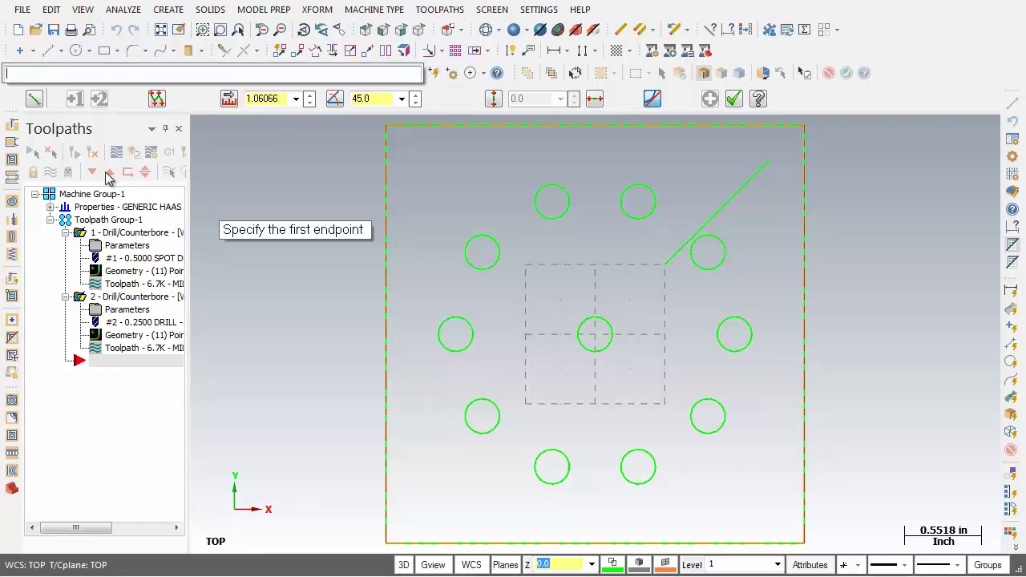
type("-0.25,-0.25")
key("Return")
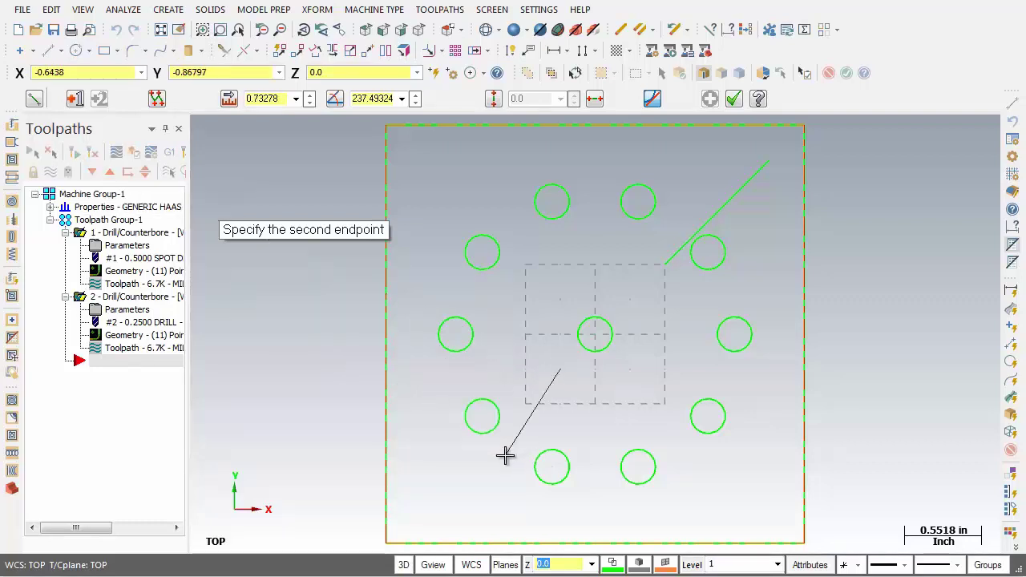
left_click(433, 75)
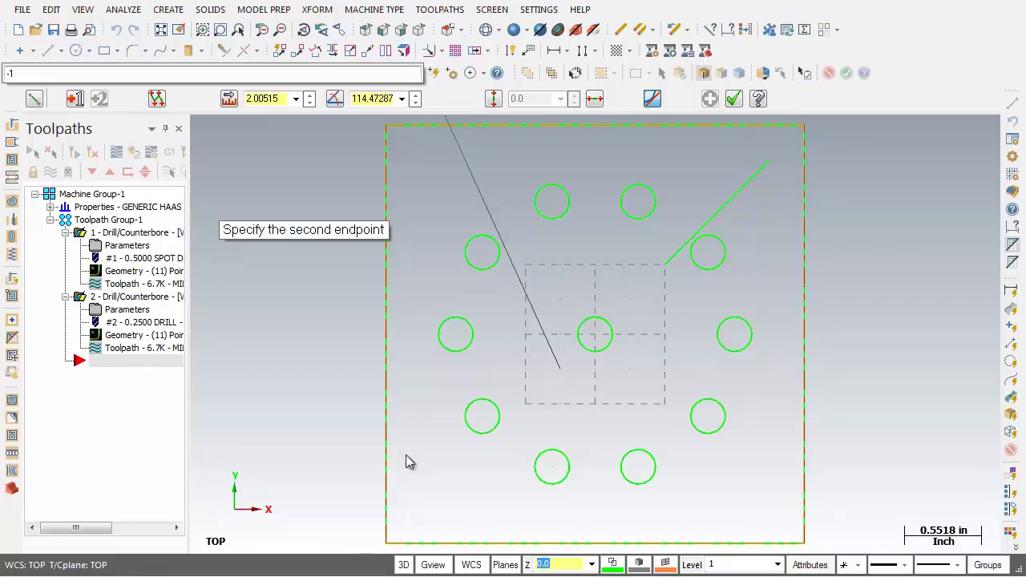
type("-1.0,-1.0")
key("Return")
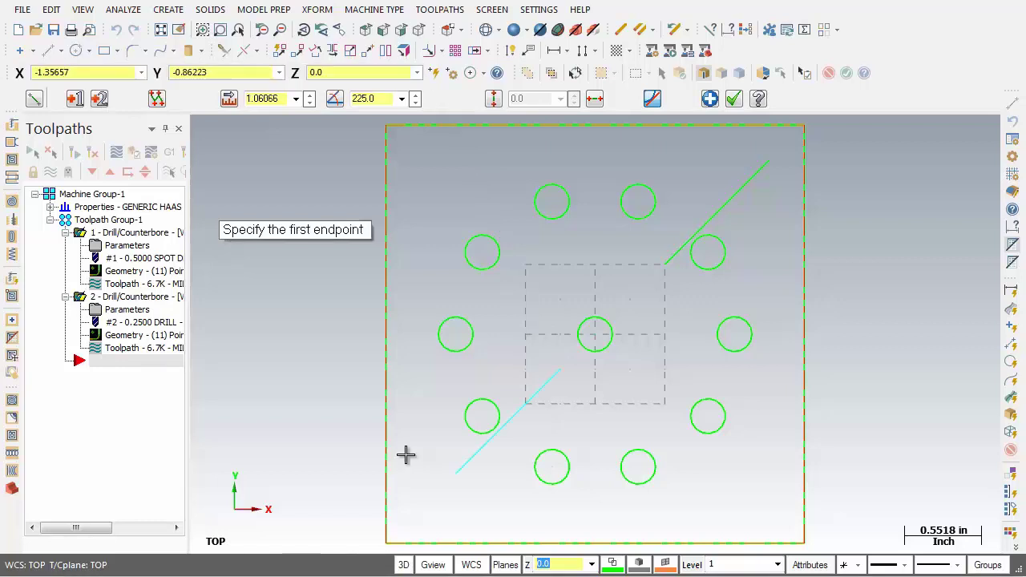
left_click(710, 99)
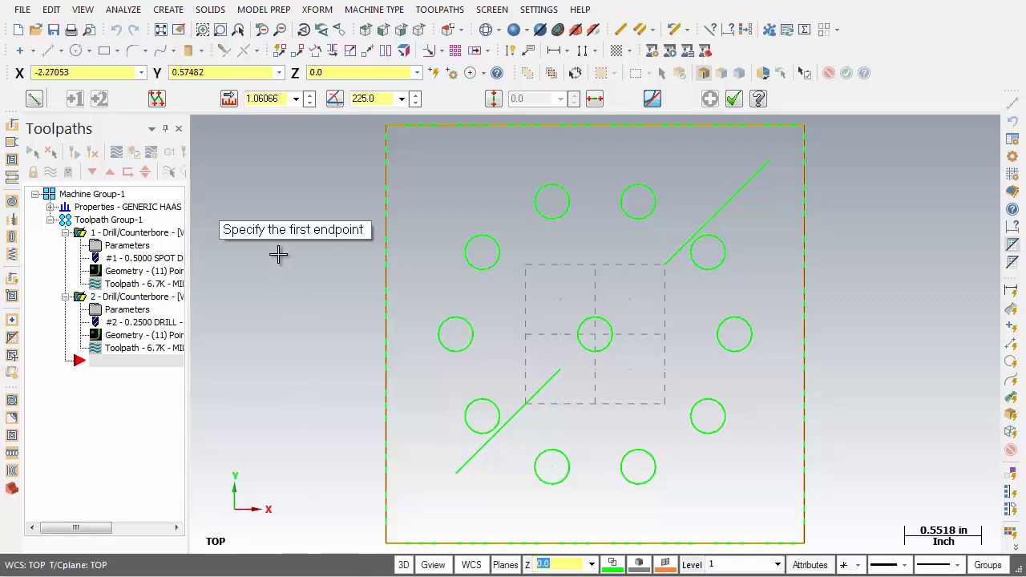
Step: Draw a line from the center of the upper-left circle to the right edge's midpoint, using the Midpoint override for the second endpoint
left_click(483, 254)
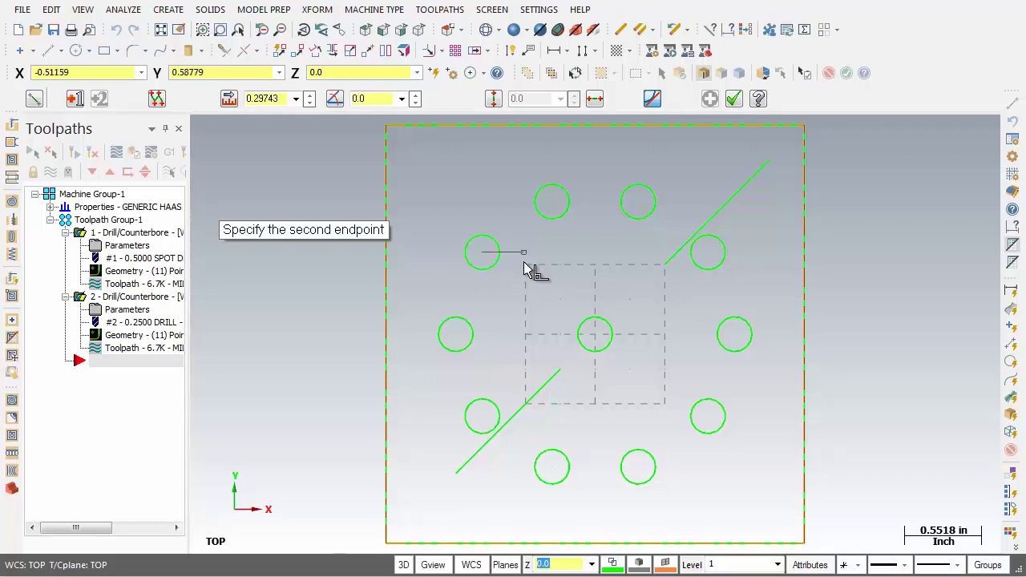
left_click(485, 74)
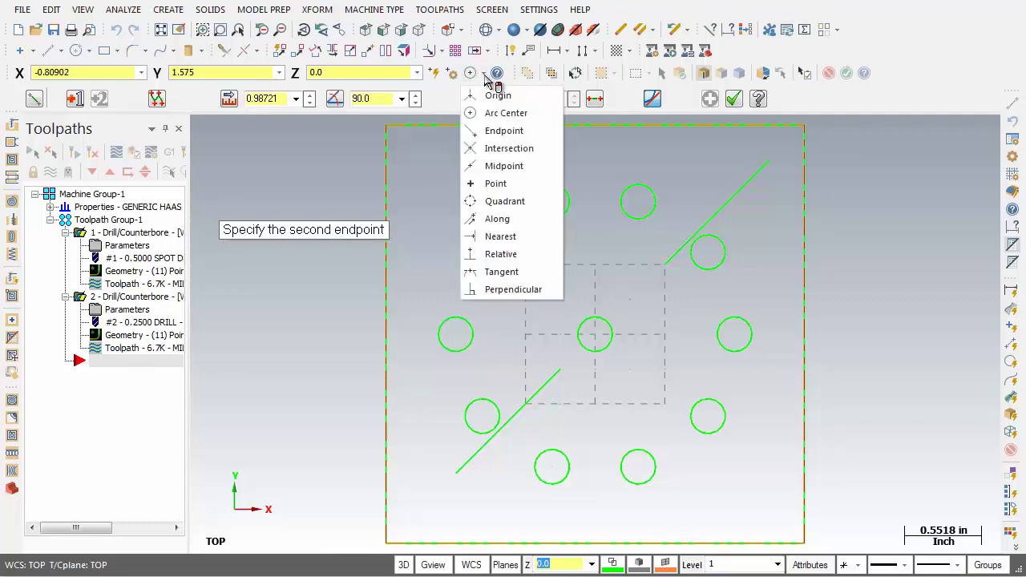
left_click(527, 170)
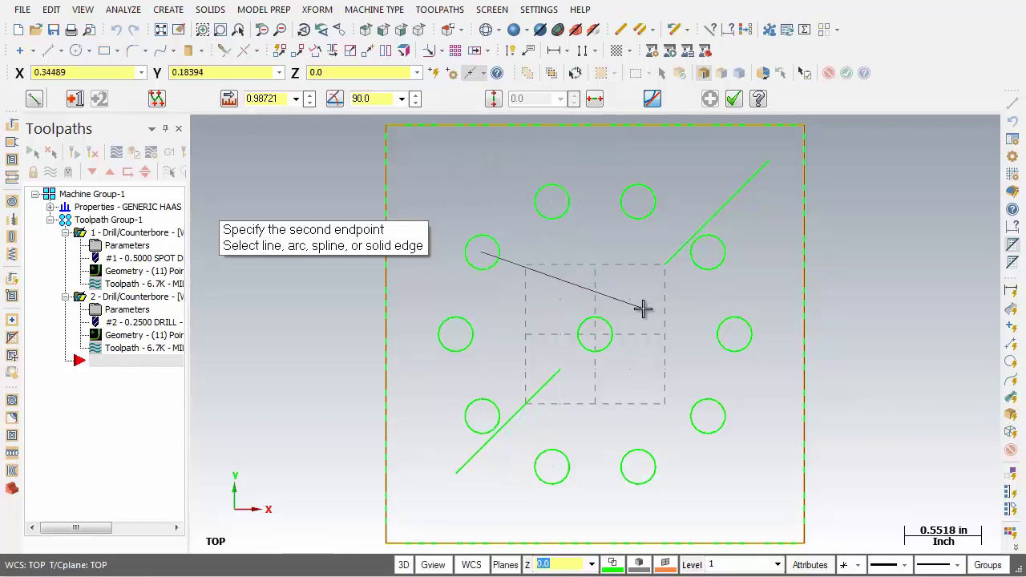
left_click(803, 255)
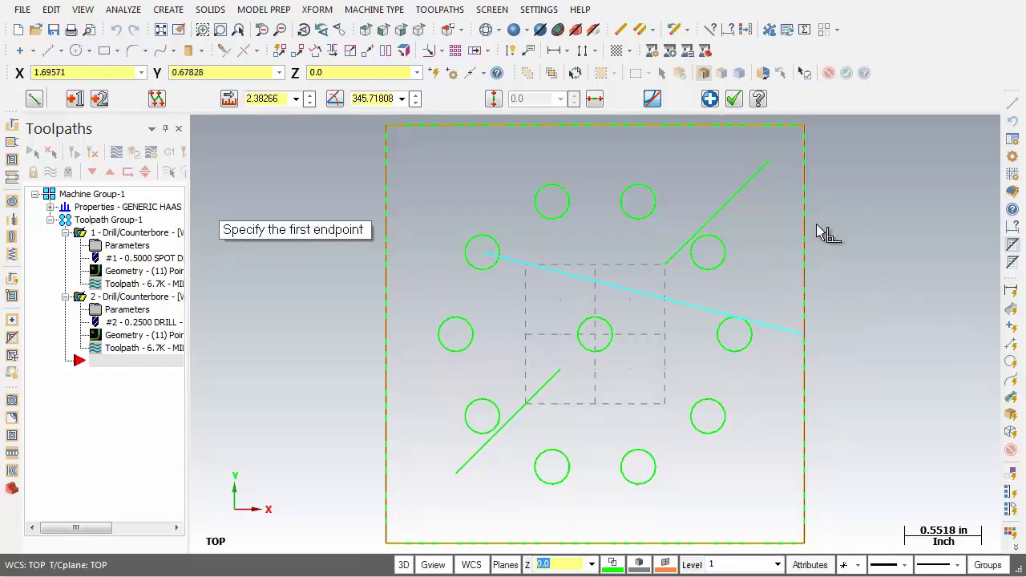
left_click(734, 99)
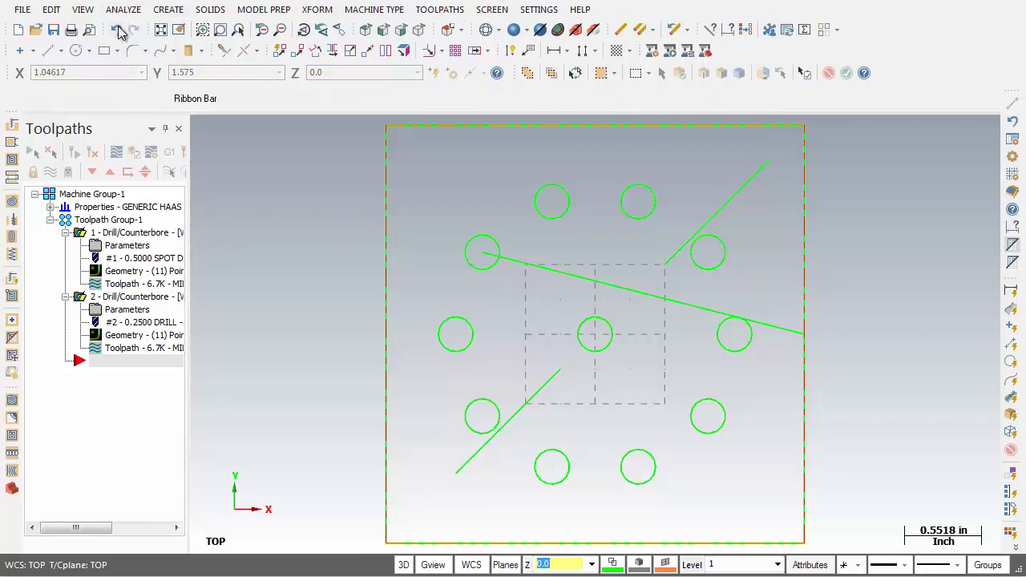
Step: Undo the three created lines so only the original geometry remains
left_click(118, 30)
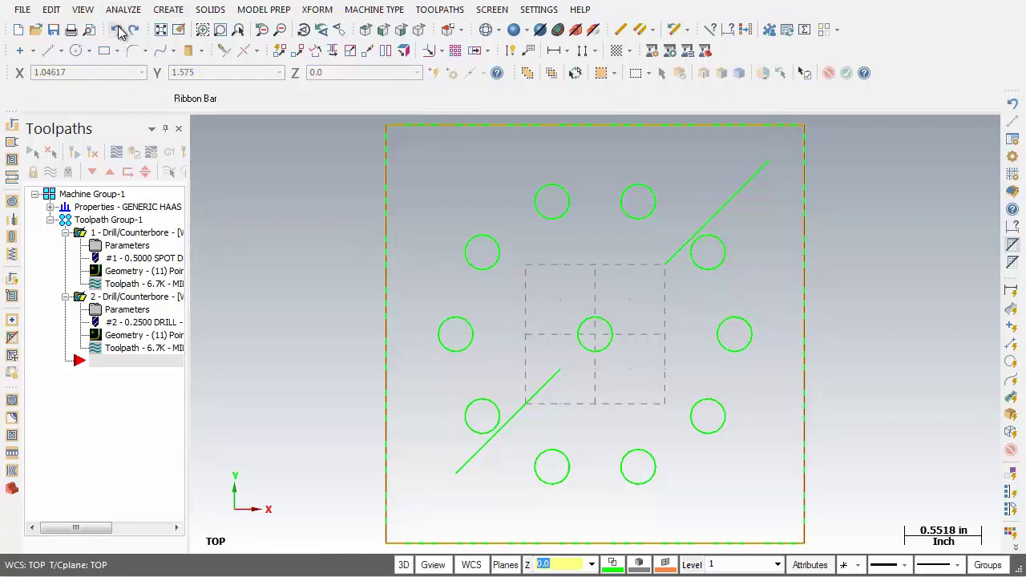
left_click(118, 30)
left_click(118, 31)
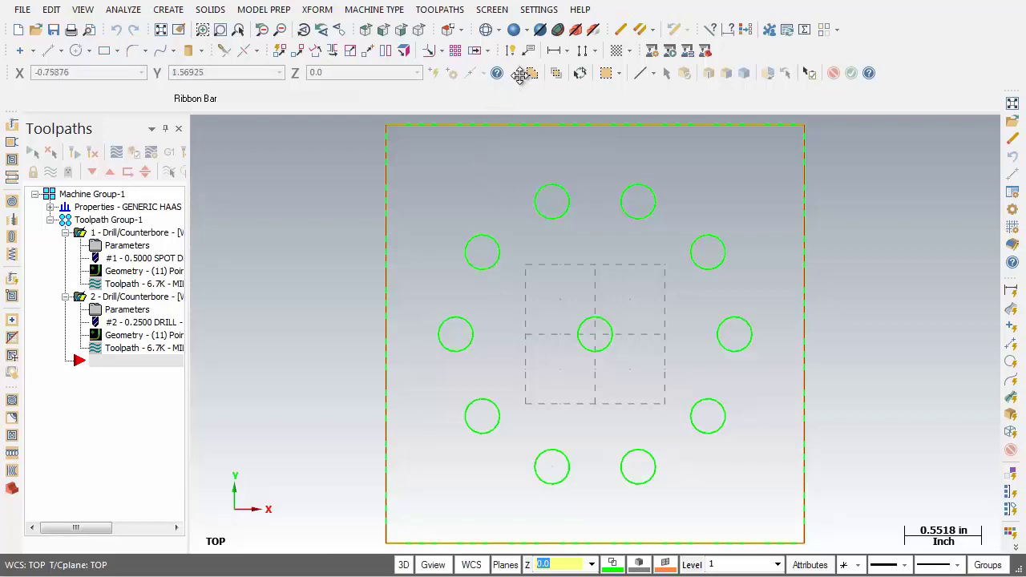
Step: Float the General Selection bar over the upper-right part of the graphics area
left_click_drag(524, 75, 395, 169)
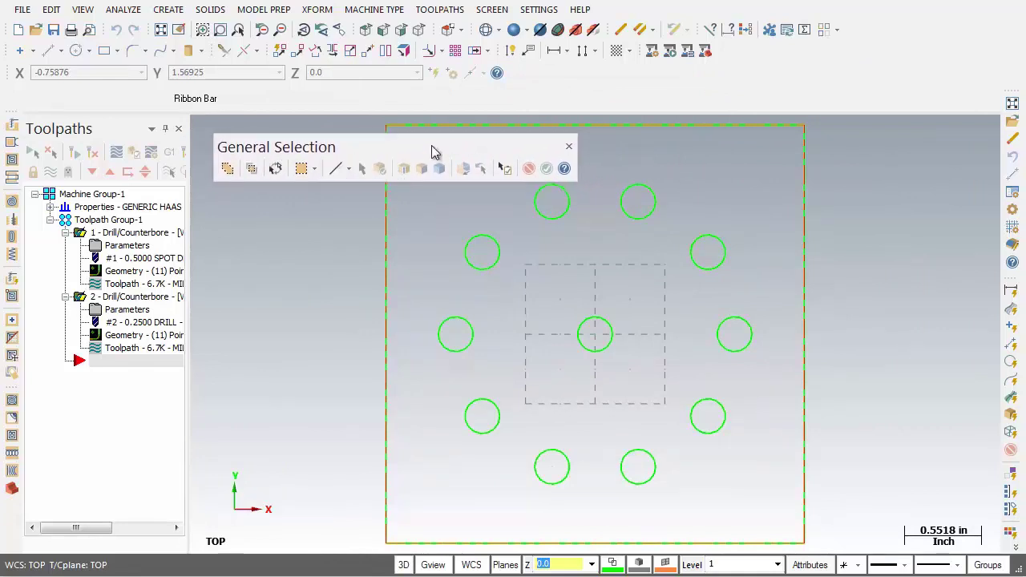
left_click_drag(469, 147, 848, 145)
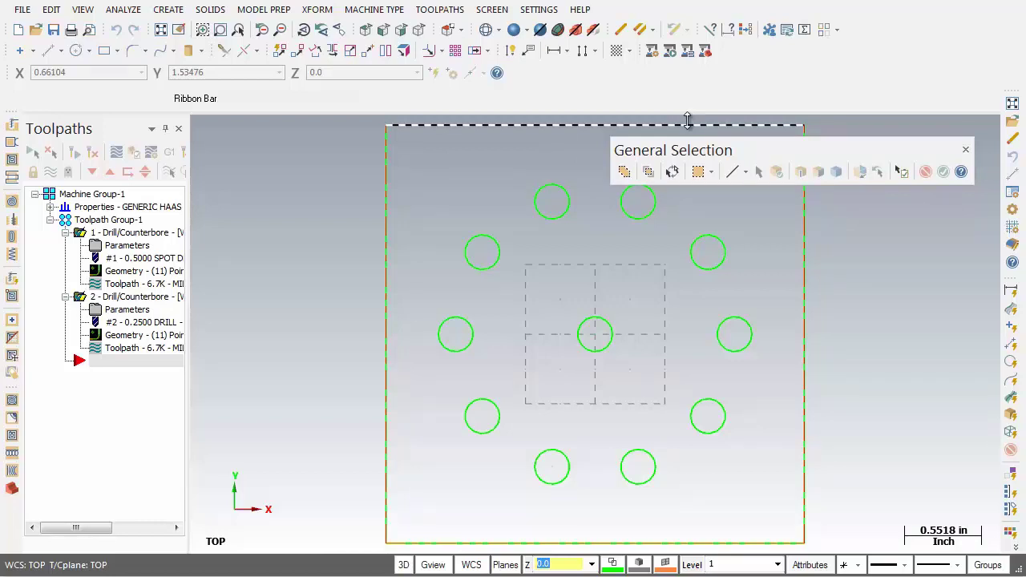
Step: Select all arcs in the drawing with the Select All entity filter, and clear the selection
left_click(624, 173)
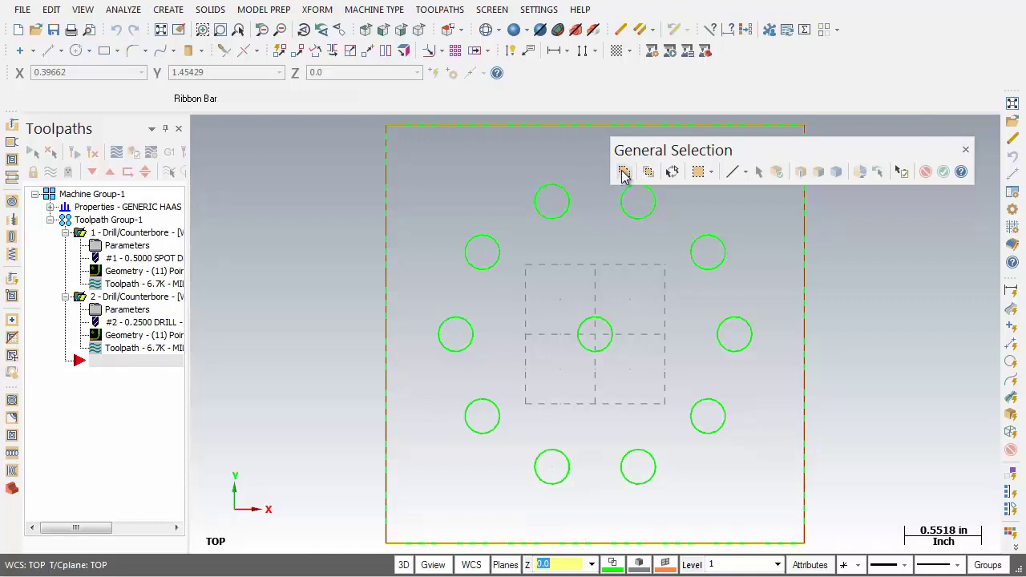
left_click_drag(126, 0, 130, 33)
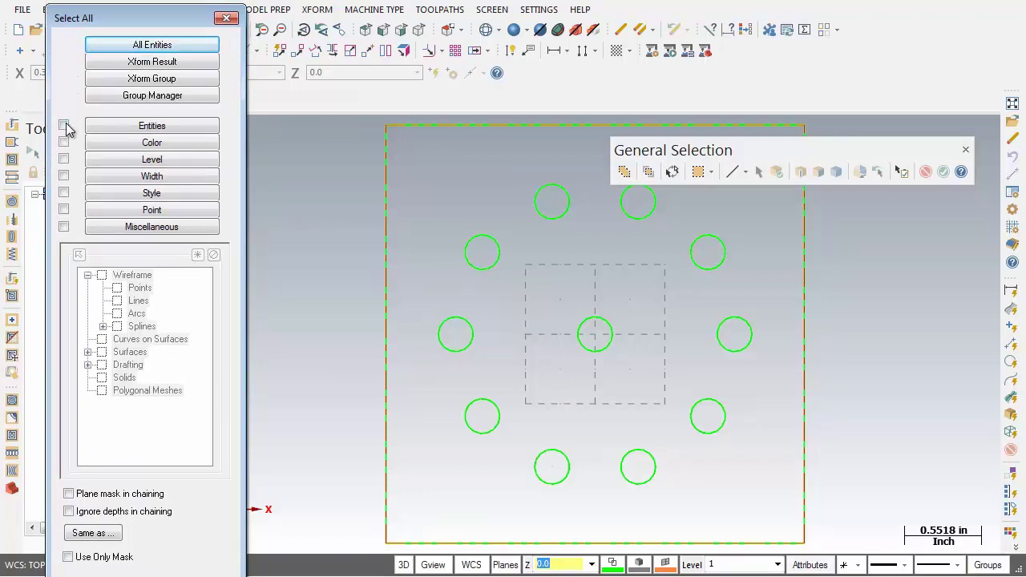
left_click(64, 126)
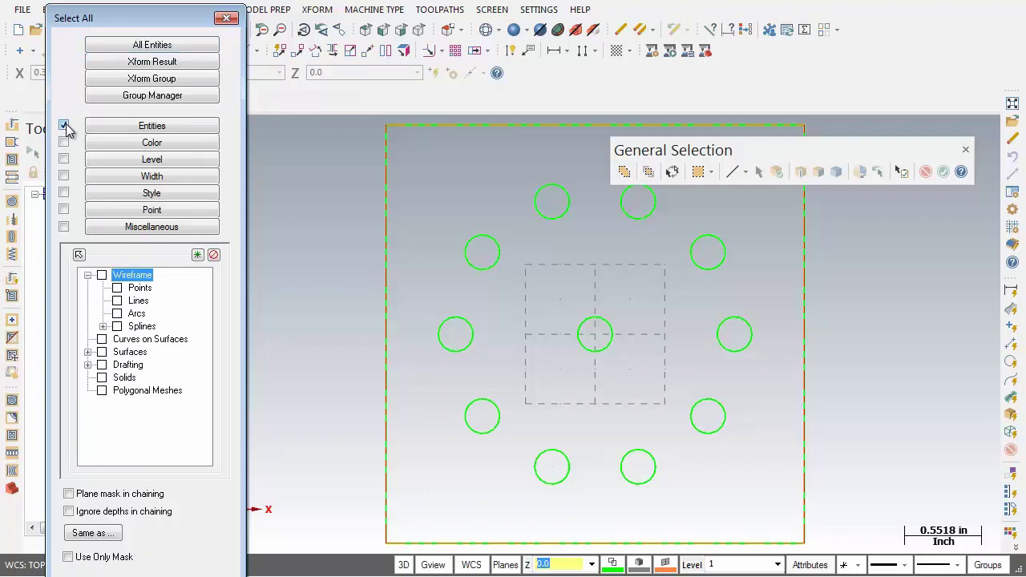
left_click(117, 314)
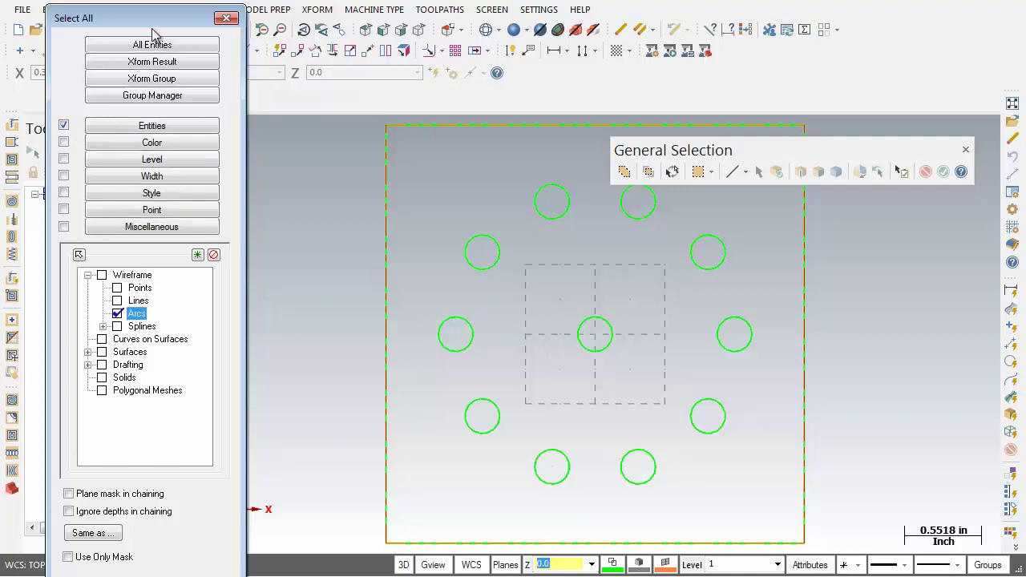
left_click_drag(153, 28, 143, 0)
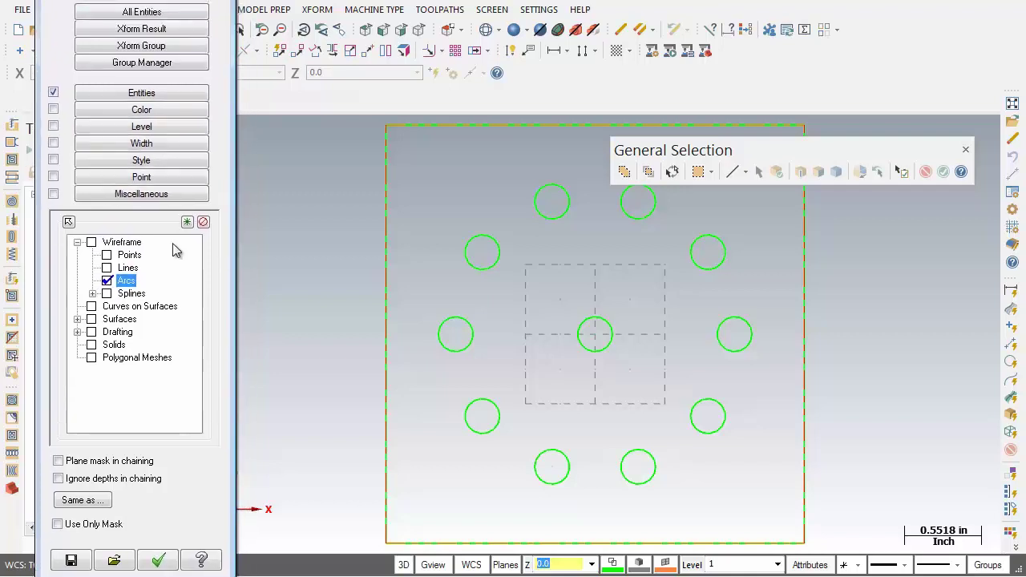
left_click(160, 560)
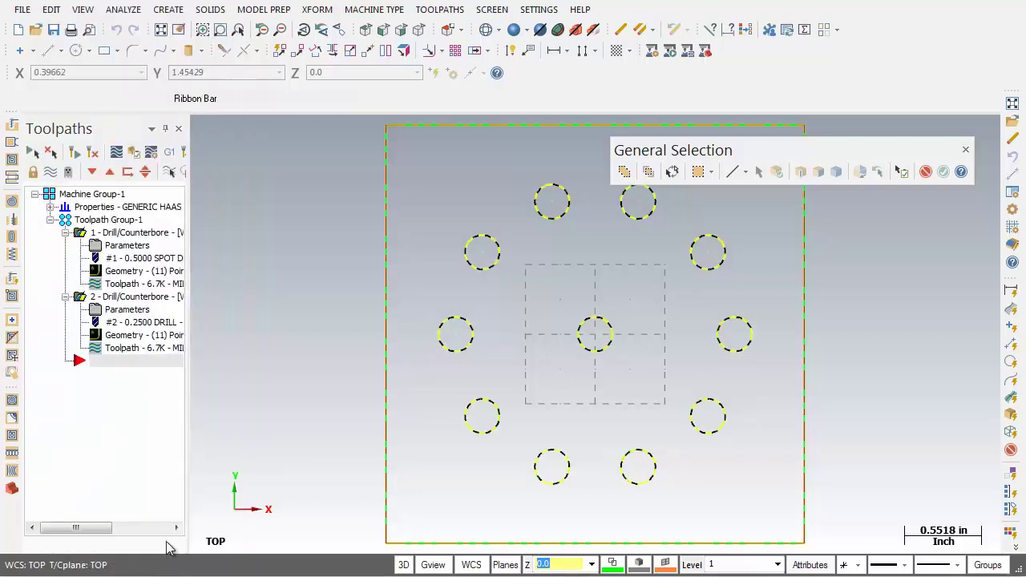
left_click(565, 189)
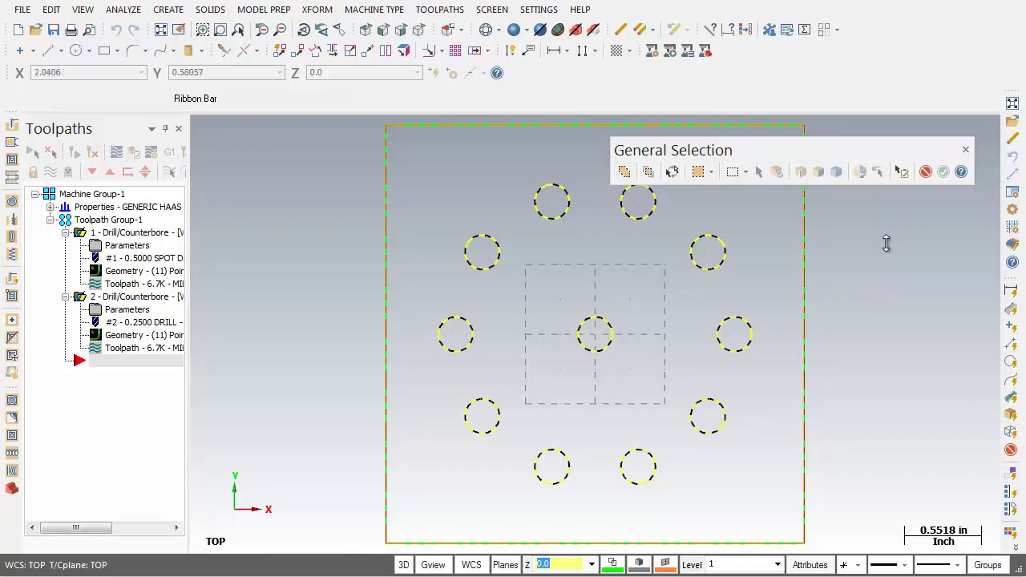
left_click(927, 173)
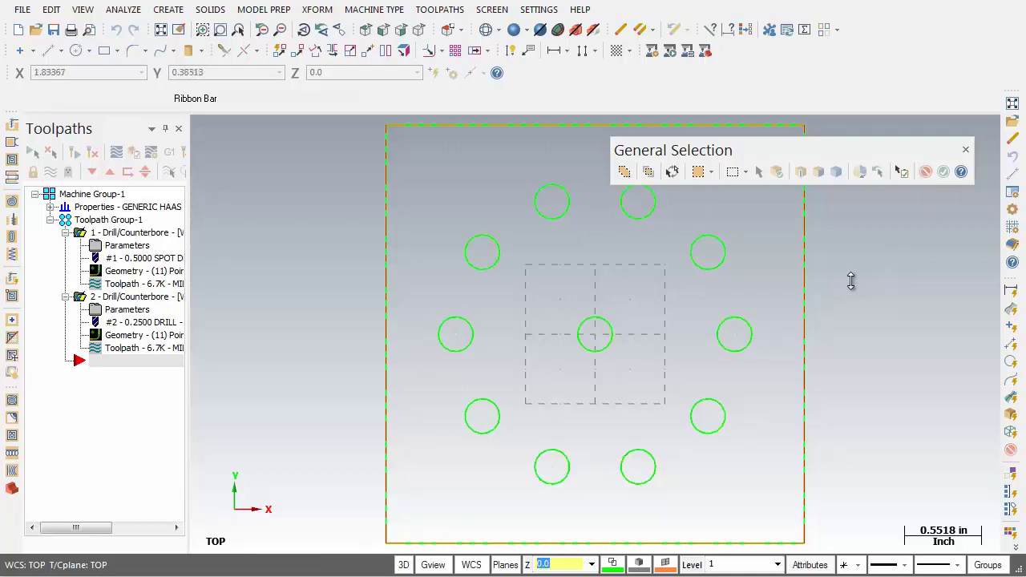
Step: Dock the General Selection bar back beside the AutoCursor bar and close the Toolpaths manager
left_click_drag(655, 156, 545, 70)
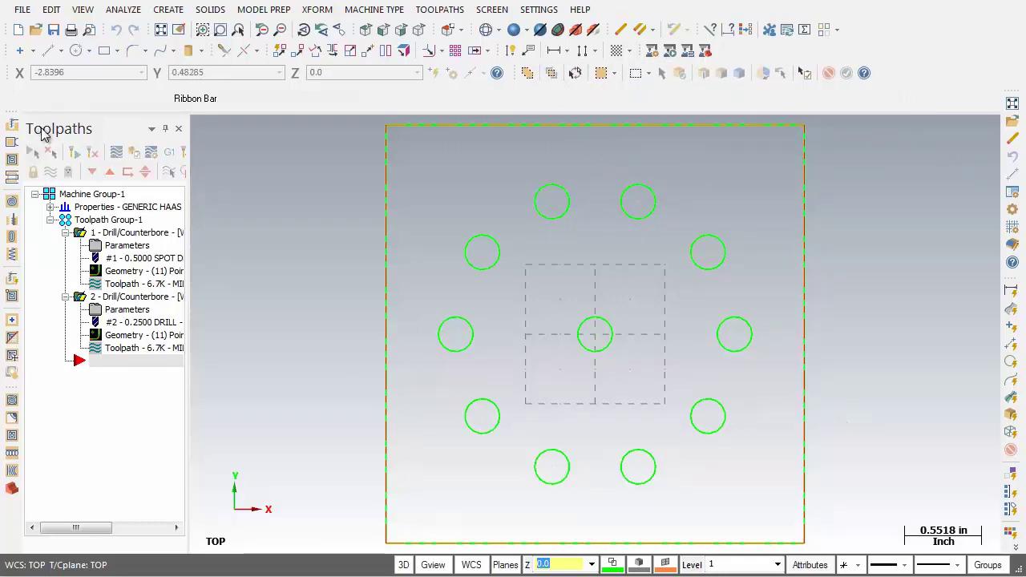
left_click(179, 130)
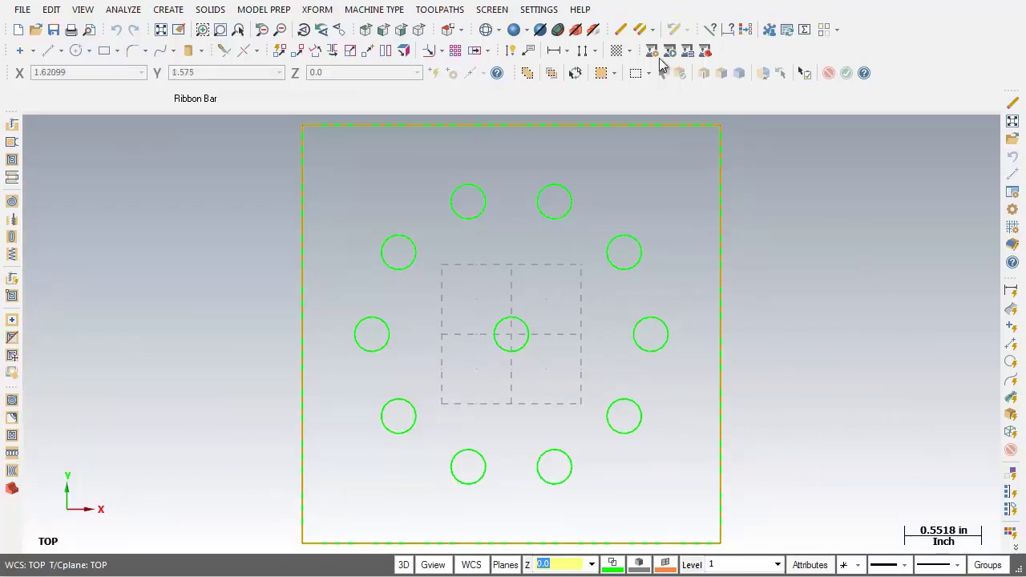
Step: Start deleting entities, select the two uppermost circles with a window set to In, and cancel the selection
left_click(621, 30)
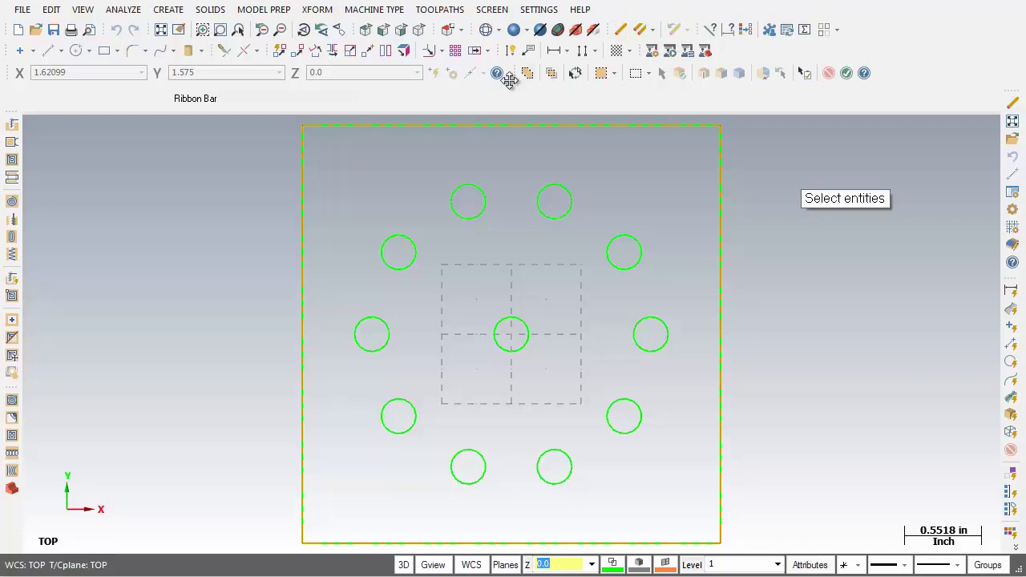
left_click(616, 74)
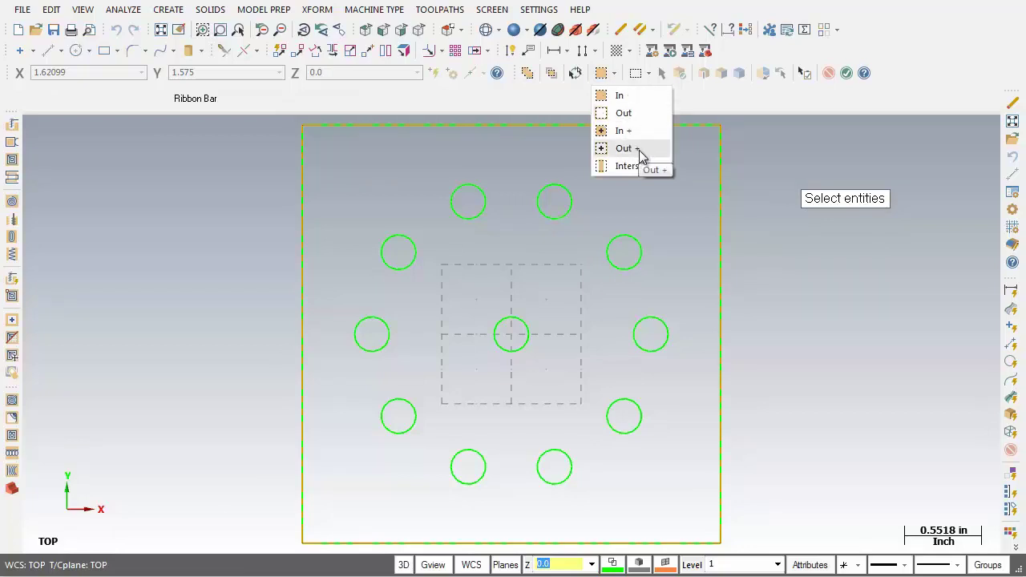
left_click(623, 97)
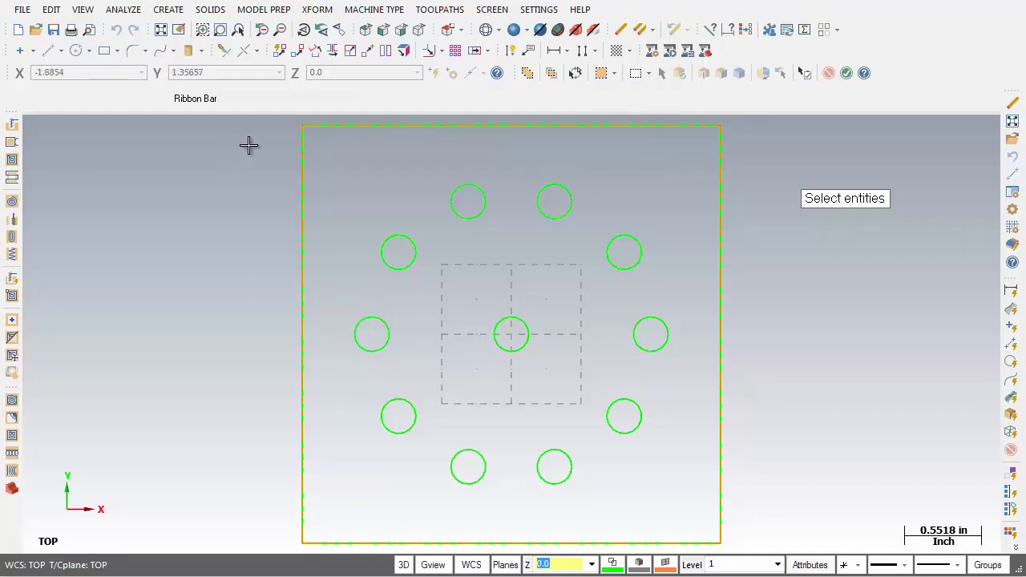
left_click_drag(265, 139, 670, 256)
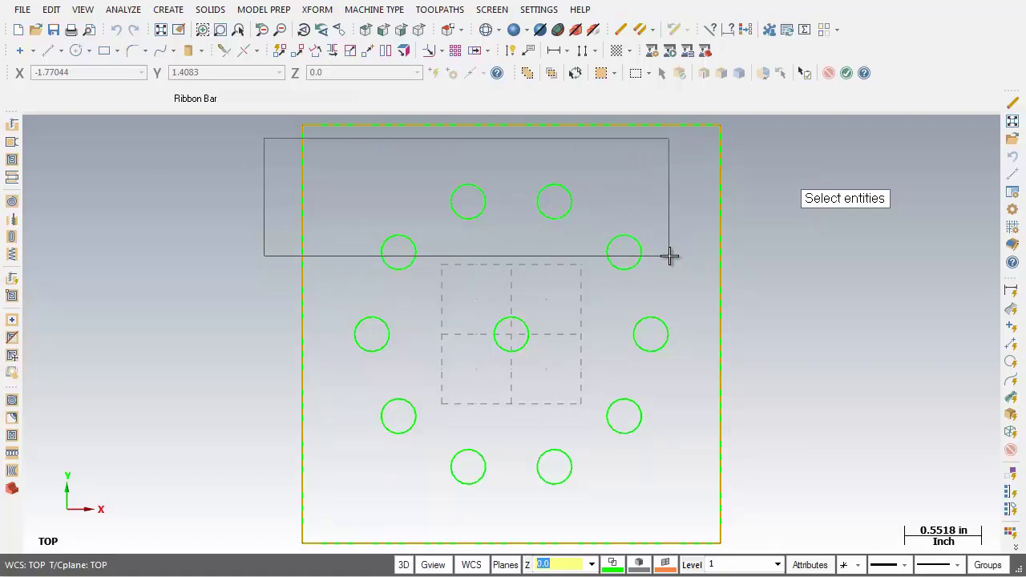
left_click_drag(670, 255, 670, 255)
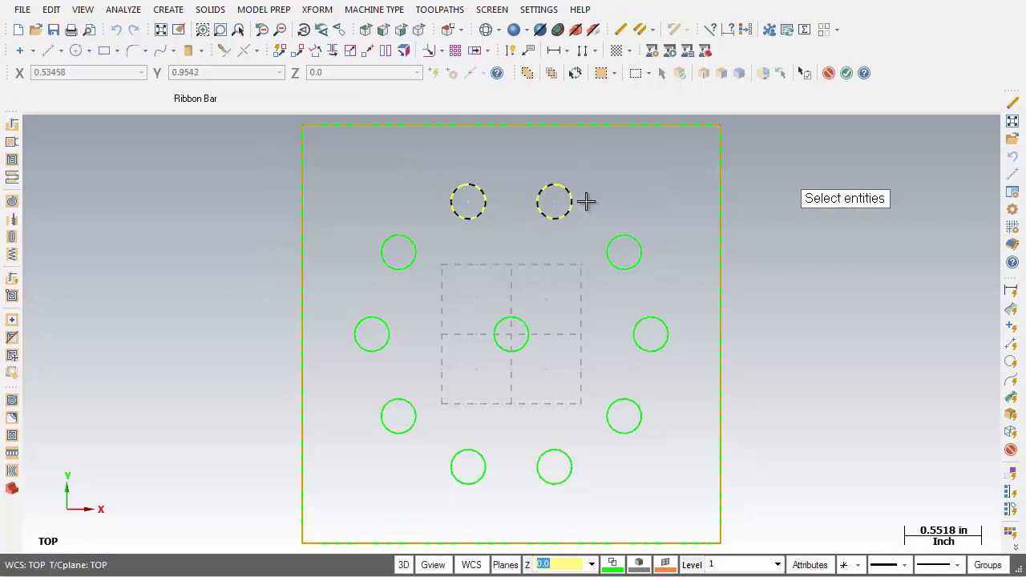
left_click(735, 226)
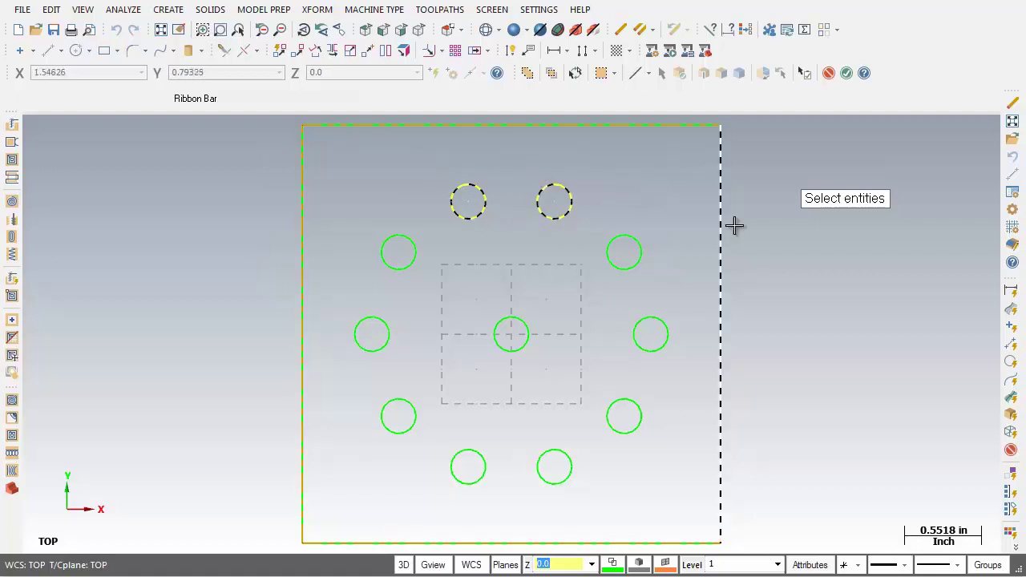
left_click(733, 245)
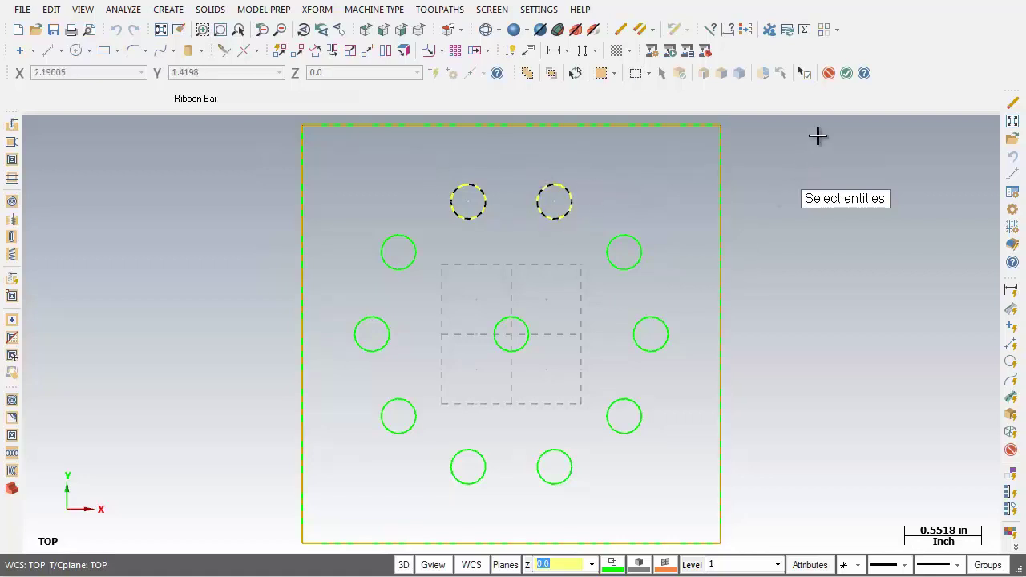
left_click(830, 73)
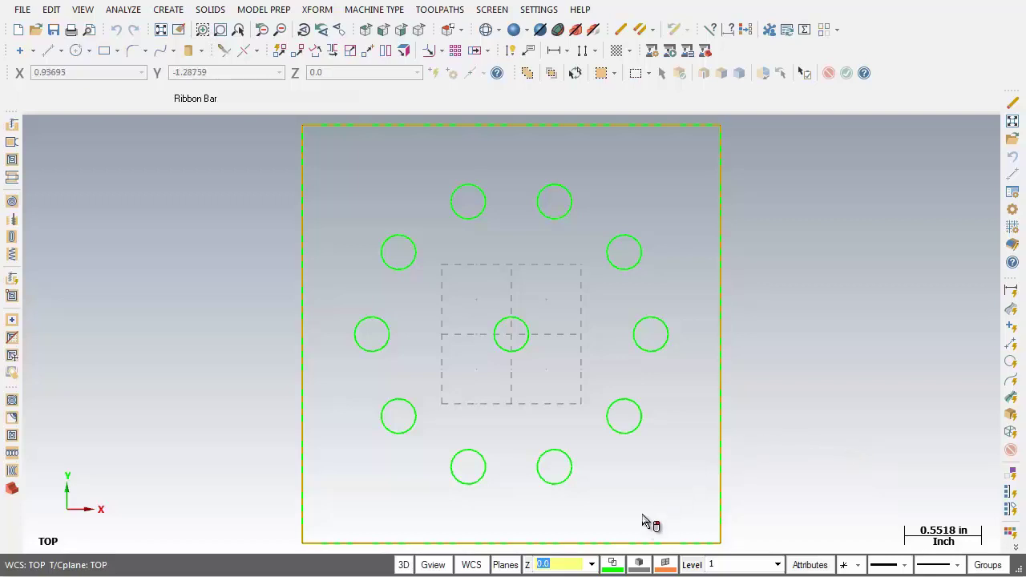
Step: Set the current wireframe color to red, color number 12
left_click(623, 568)
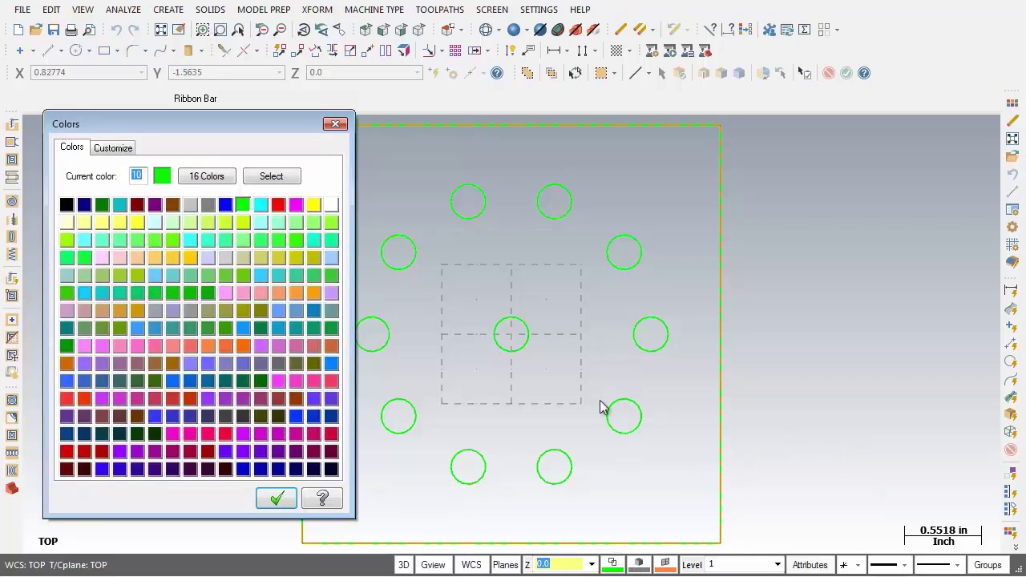
left_click(279, 206)
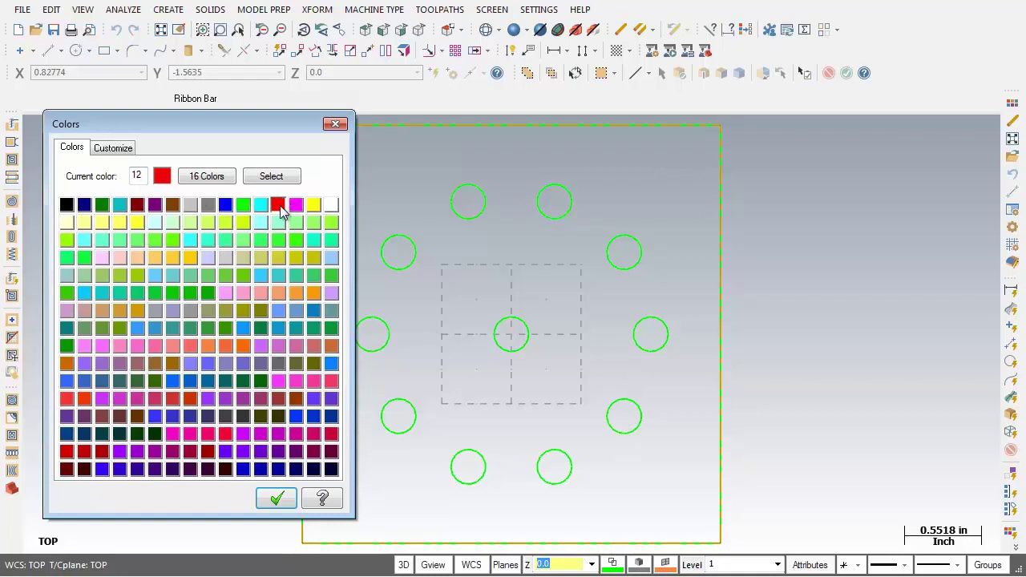
left_click(277, 499)
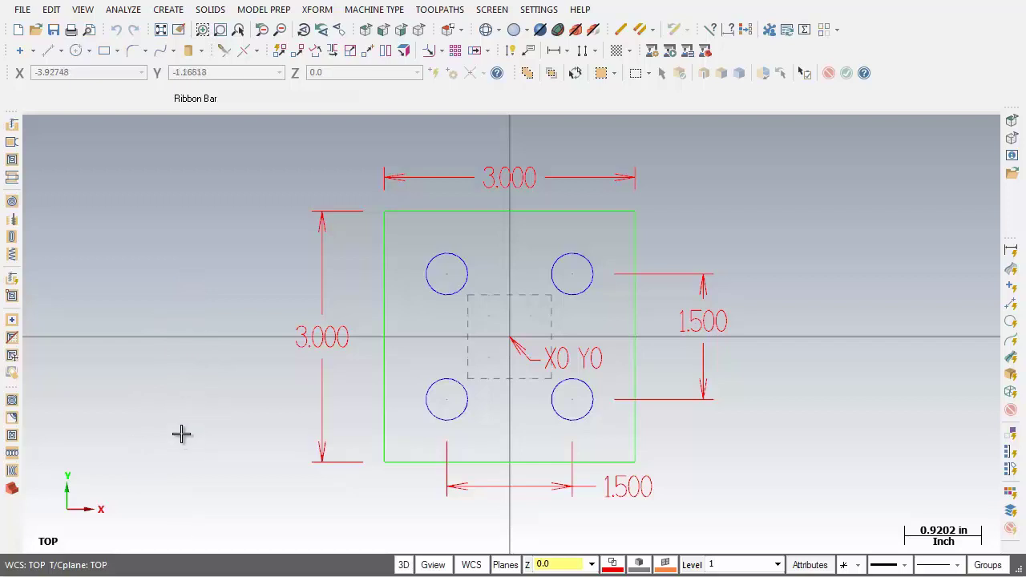
Step: Switch the graphics view to Isometric (WCS) and return it to Top (WCS)
right_click(126, 178)
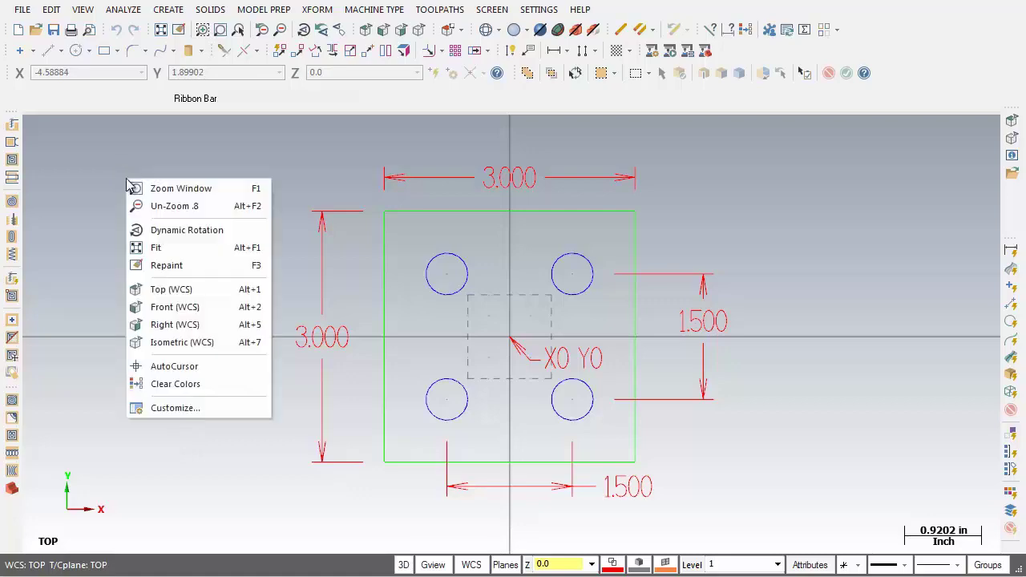
left_click(212, 342)
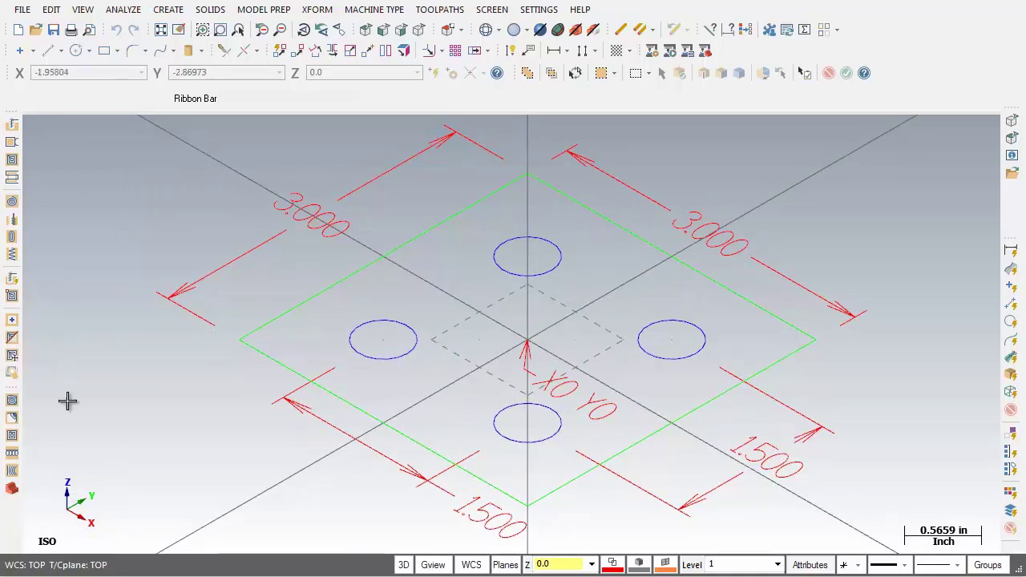
right_click(123, 179)
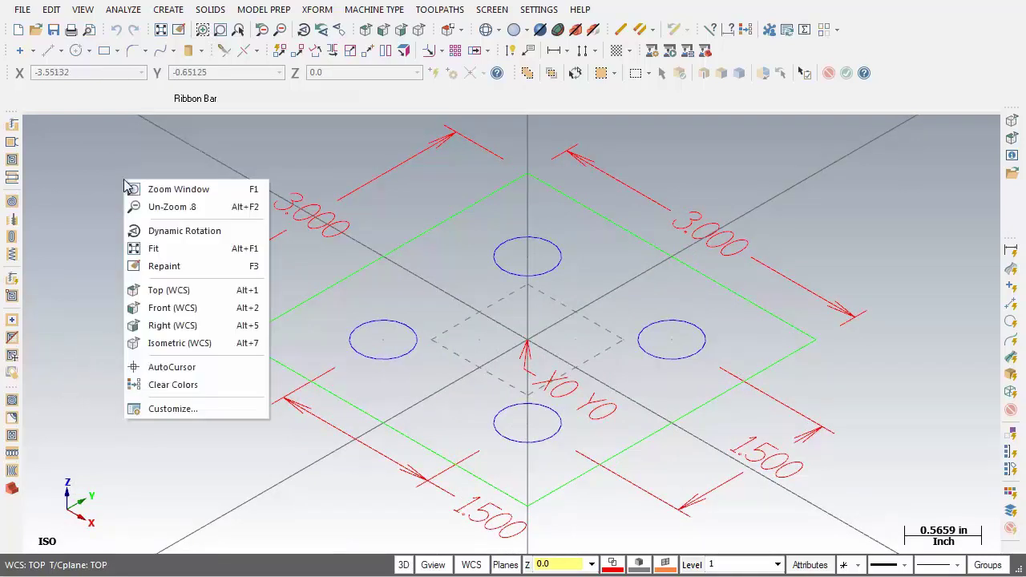
left_click(175, 291)
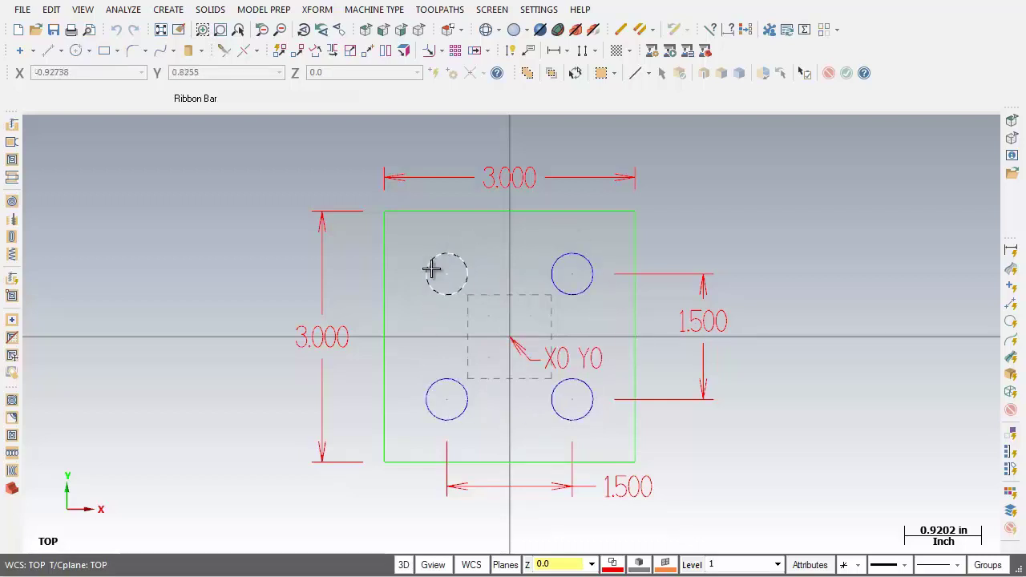
left_click(456, 507)
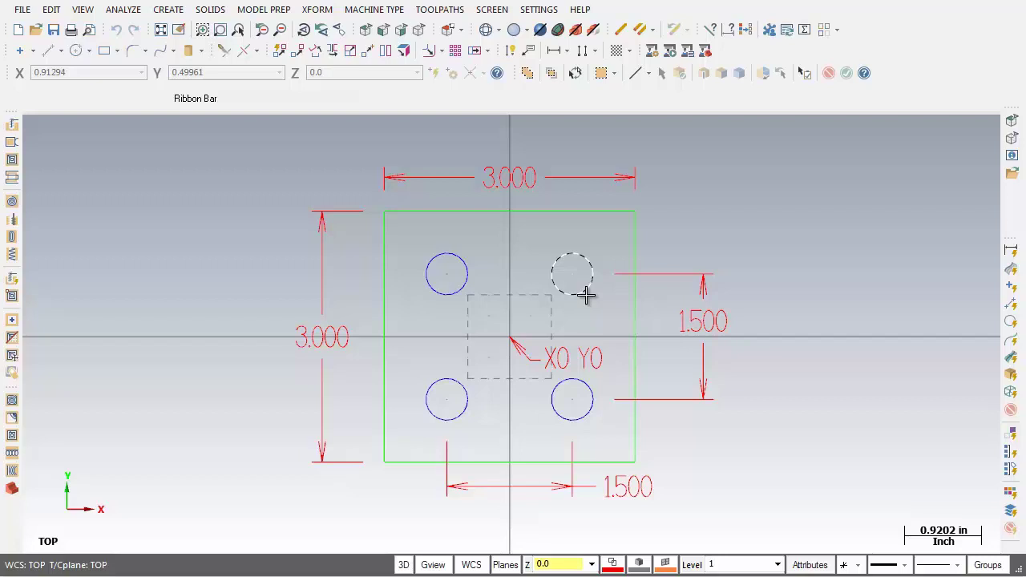
Step: Open the part file COORDINATES from the Coordinates folder
left_click(37, 32)
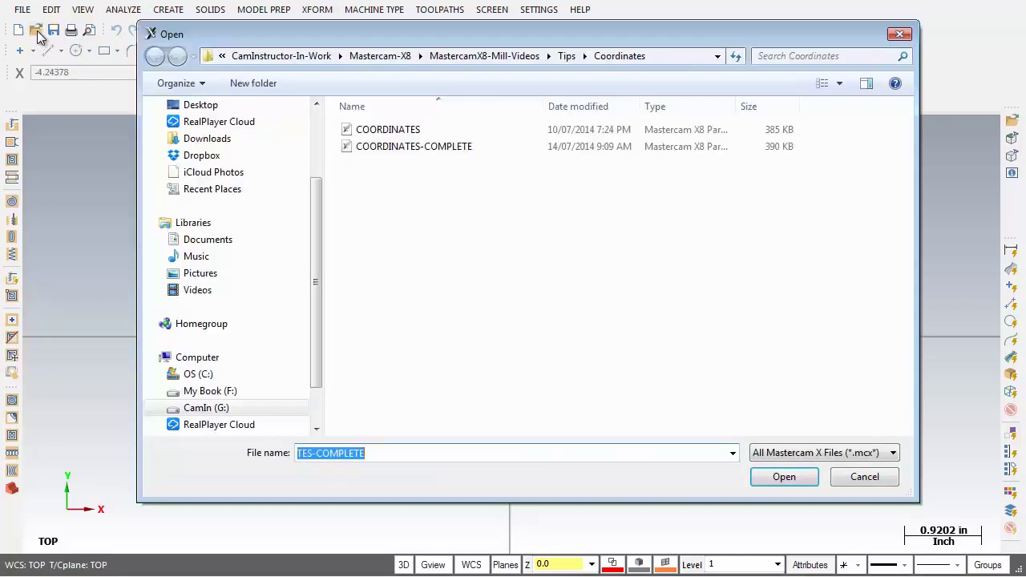
left_click(361, 134)
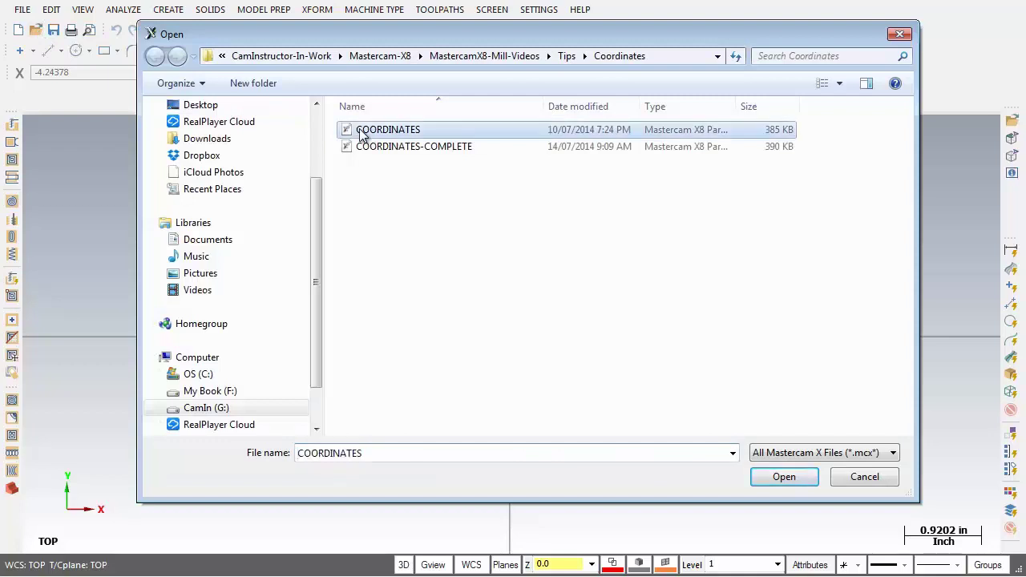
left_click(780, 479)
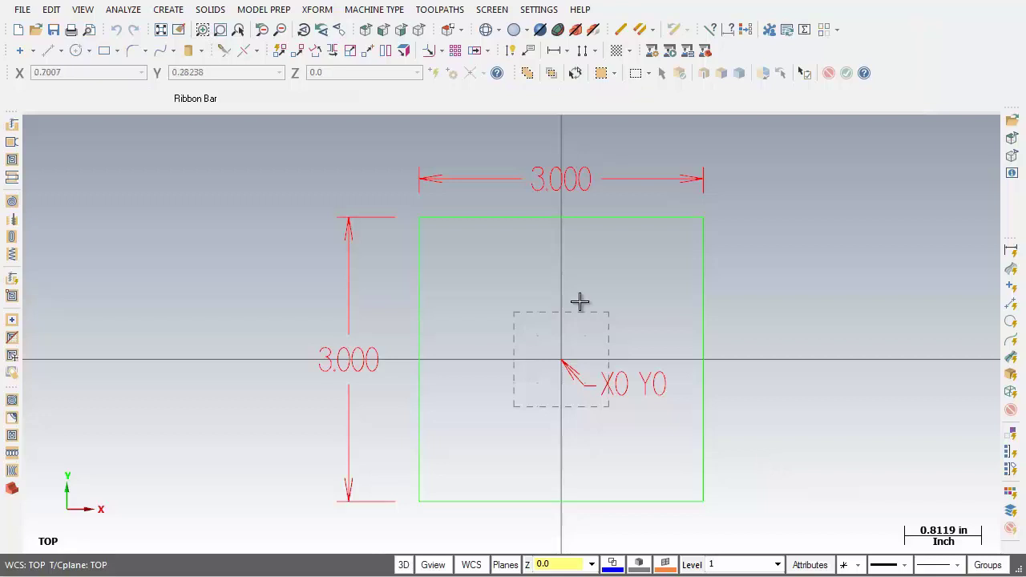
Step: Start a Circle Center Point and lock its radius at 0.25
left_click(168, 9)
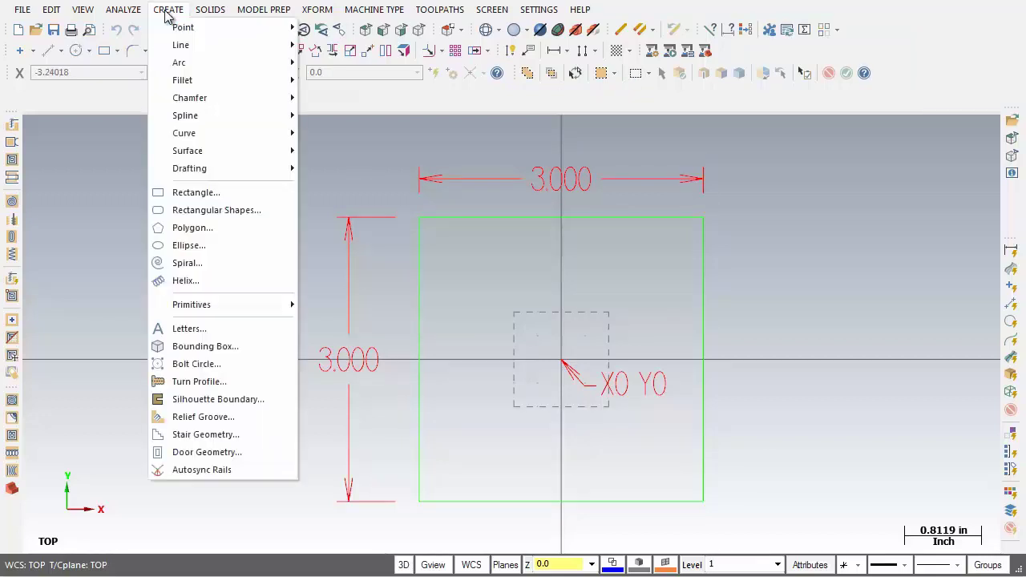
mouse_move(185, 68)
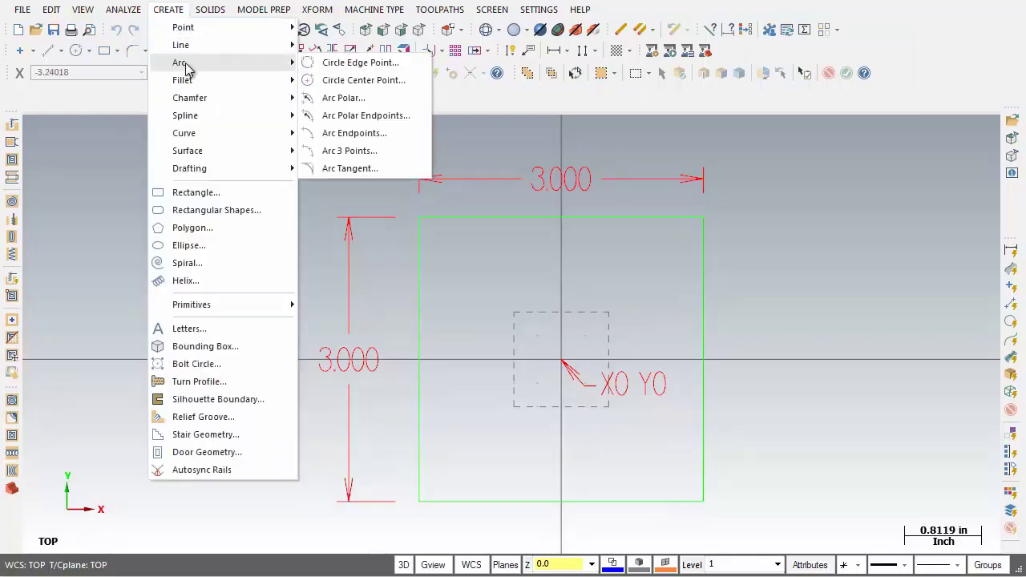
left_click(384, 81)
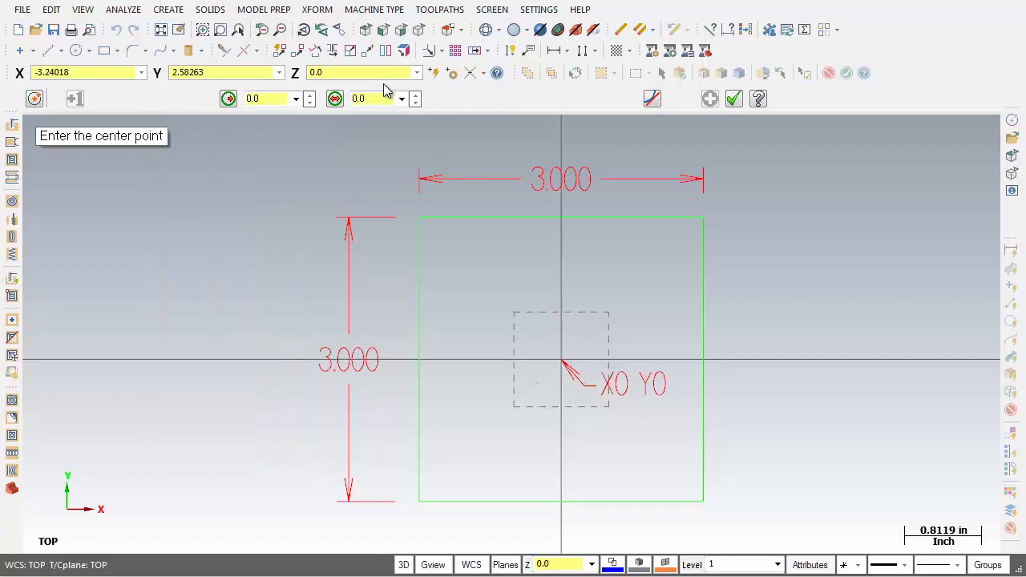
left_click(268, 98)
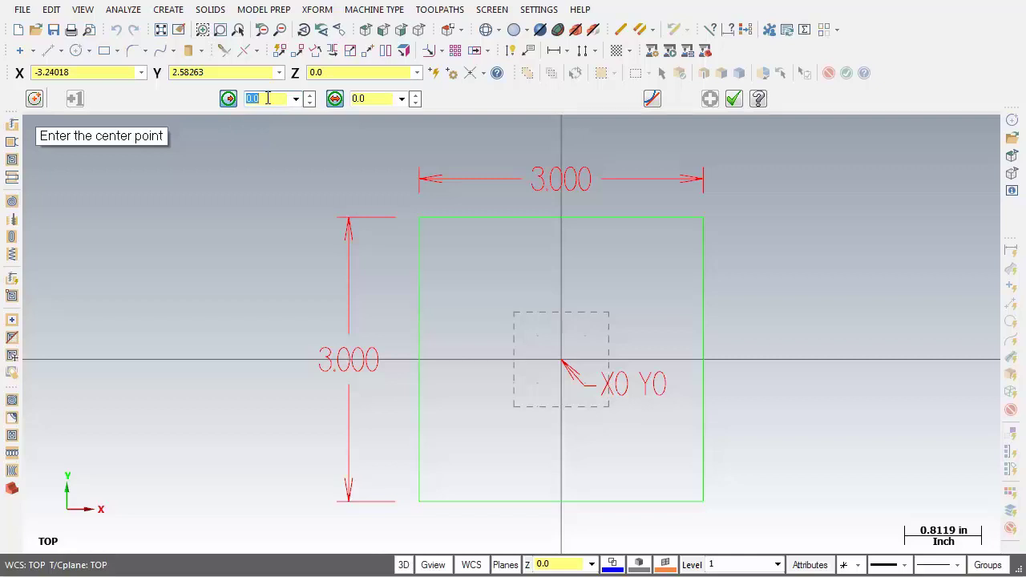
type("0.25")
key("Return")
left_click(228, 99)
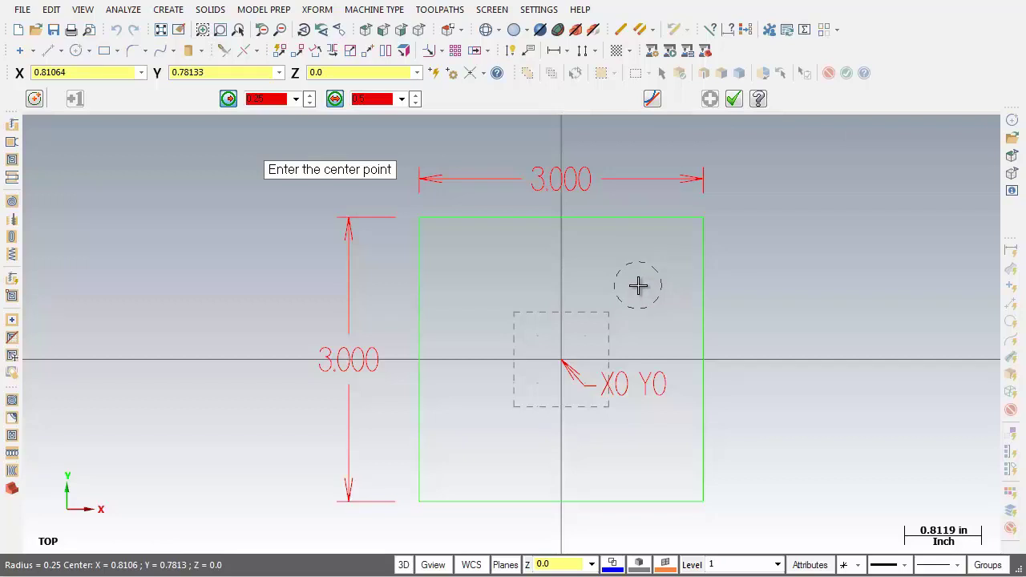
Step: Place the circle's center at X 0.75, Y 0.75, Z 0.0 and apply it, keeping the command active
left_click(35, 72)
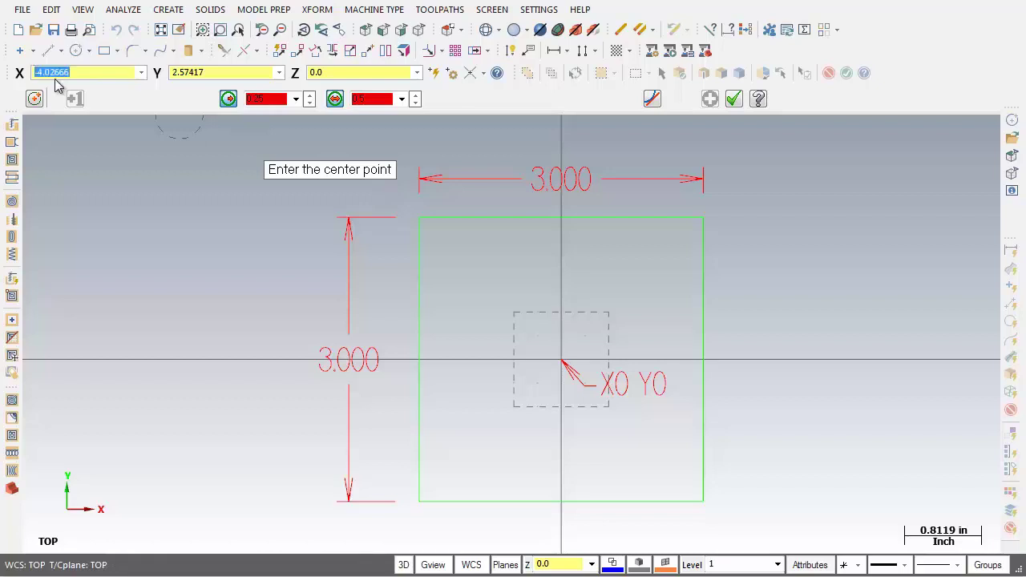
type("0.75")
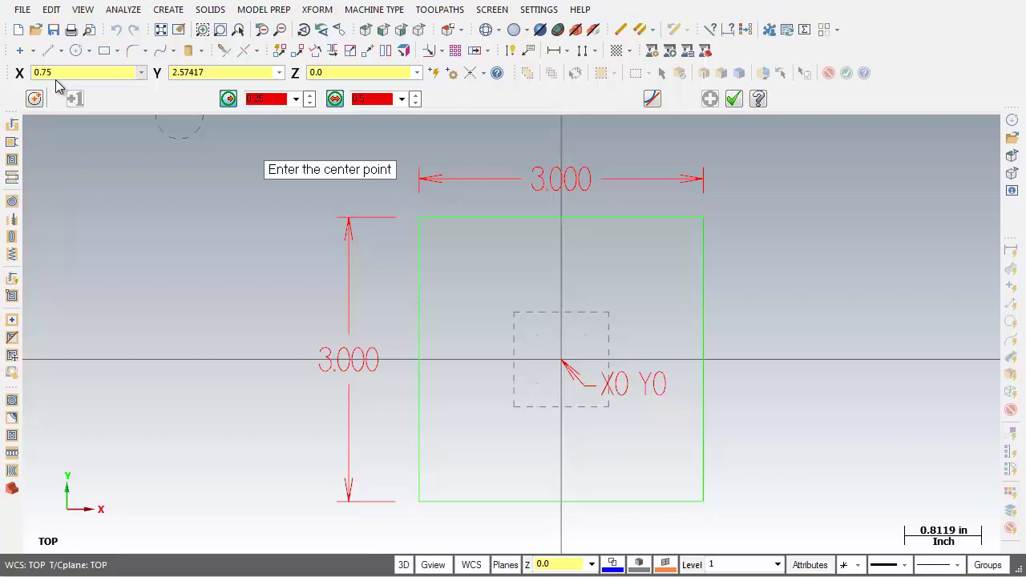
key("Tab")
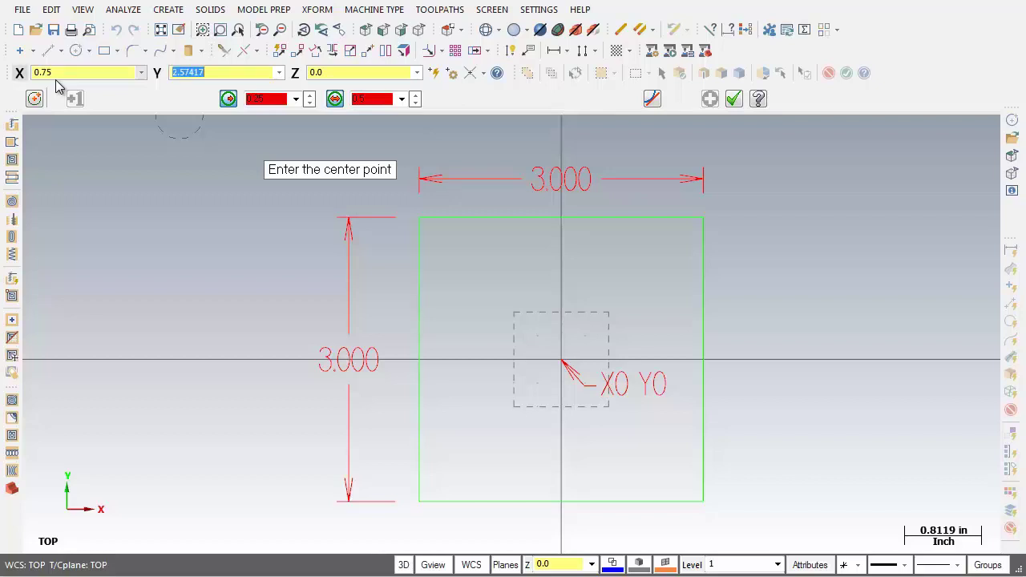
type("0.75")
key("Tab")
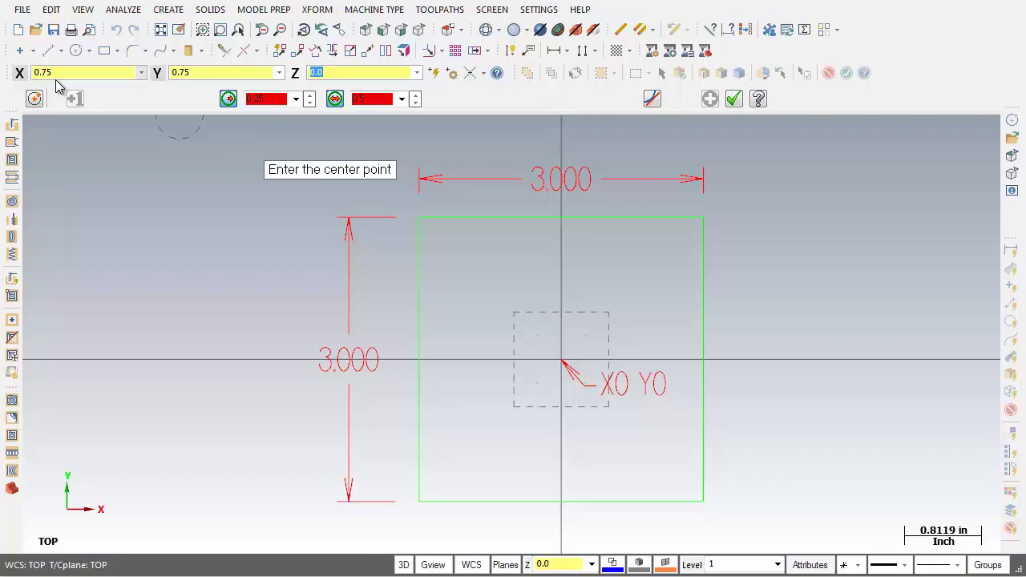
key("Return")
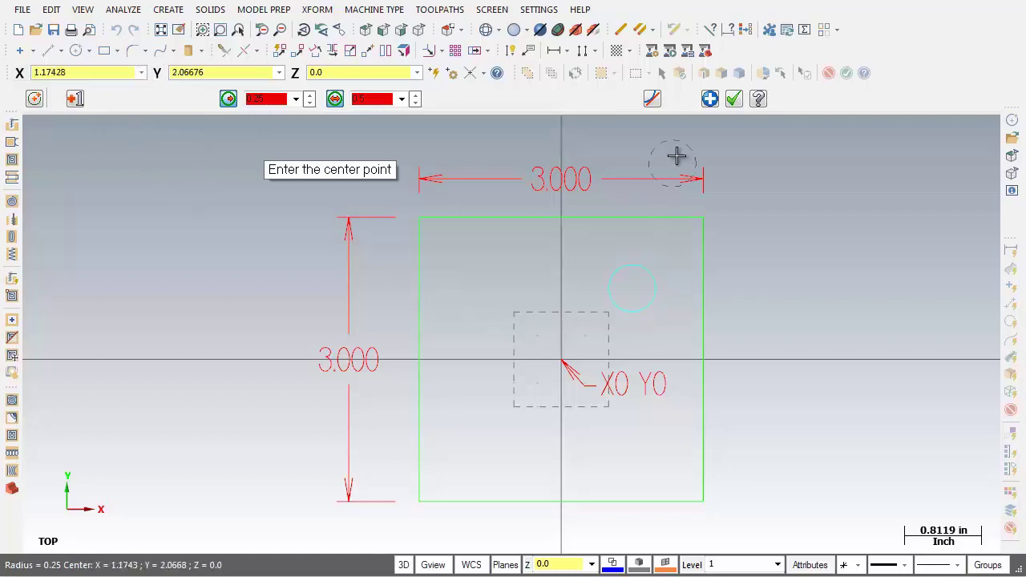
left_click(710, 98)
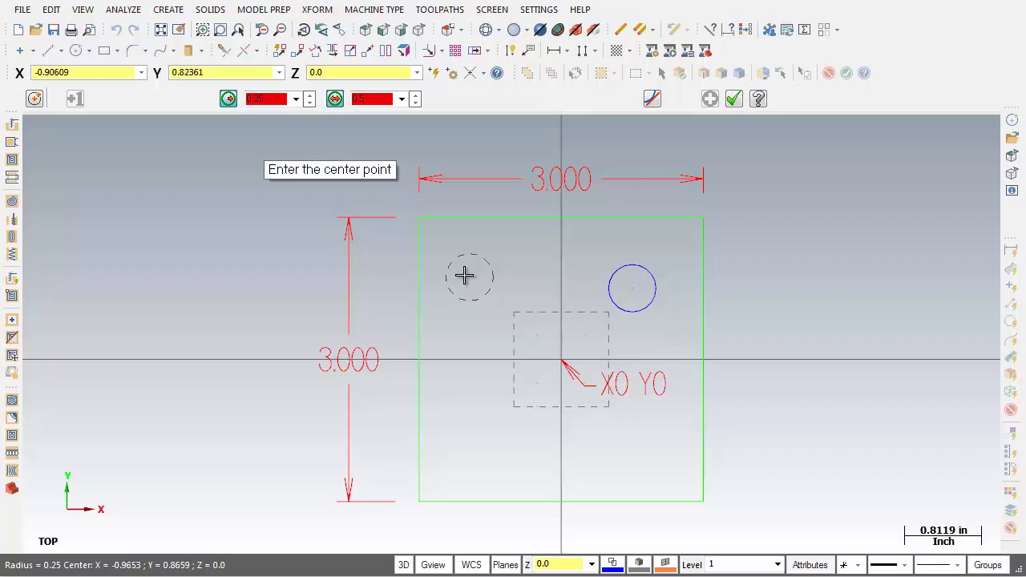
Step: Add a second 0.25-radius circle centered at X -0.75, Y 0.75 using the AutoCursor coordinates
left_click(72, 72)
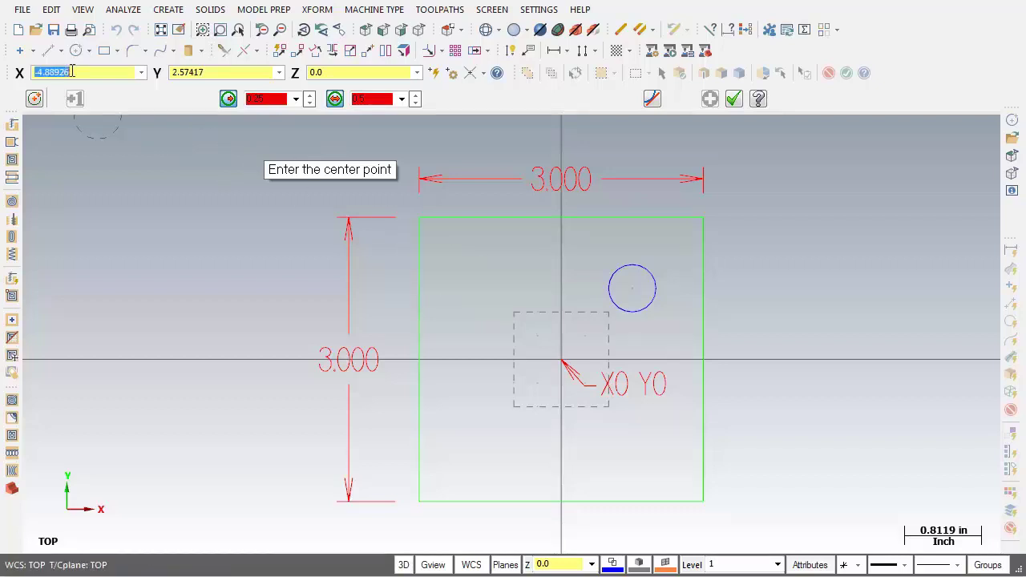
type("-0.75")
key("Tab")
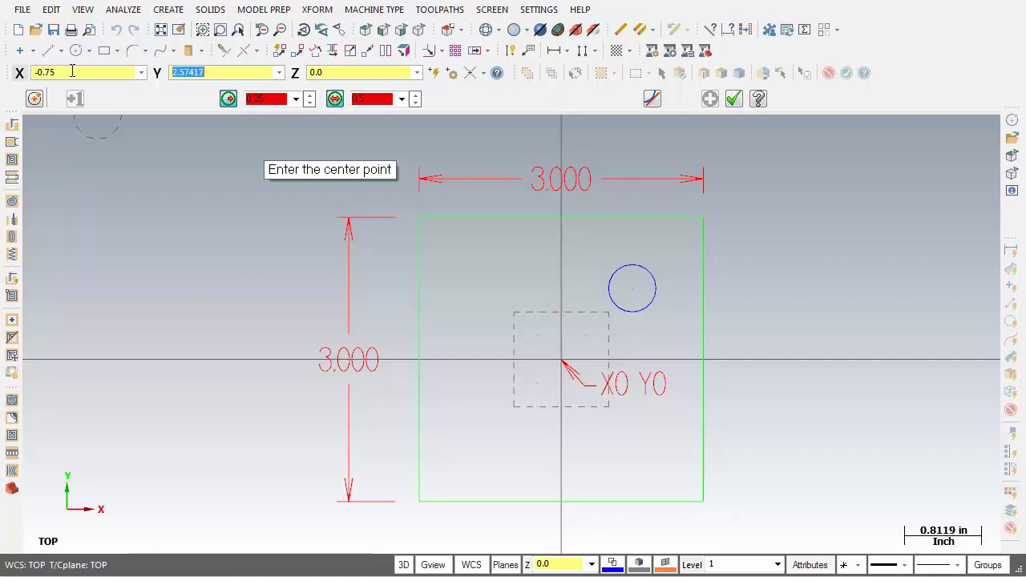
type("0")
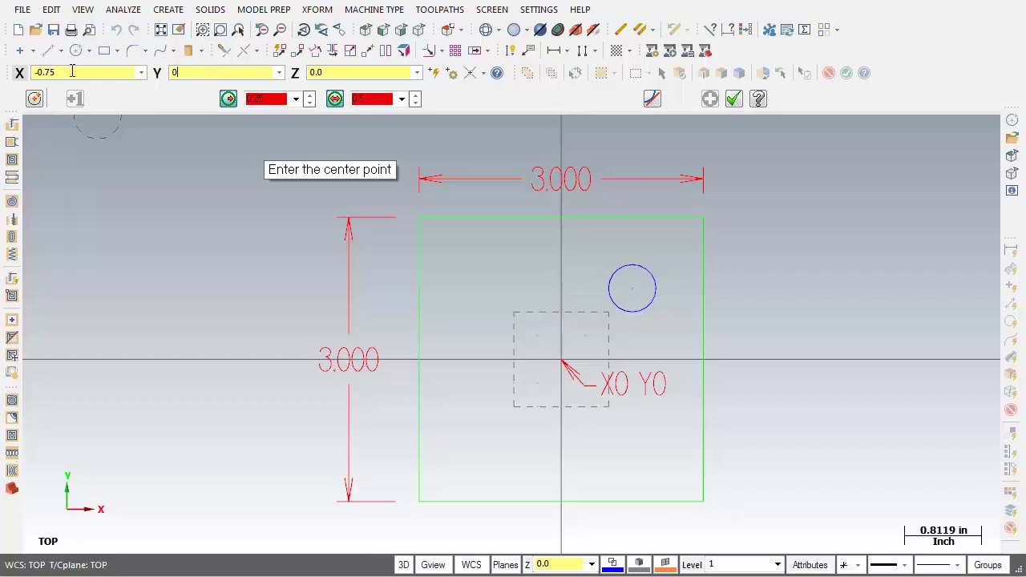
type(".75")
key("Tab")
key("Return")
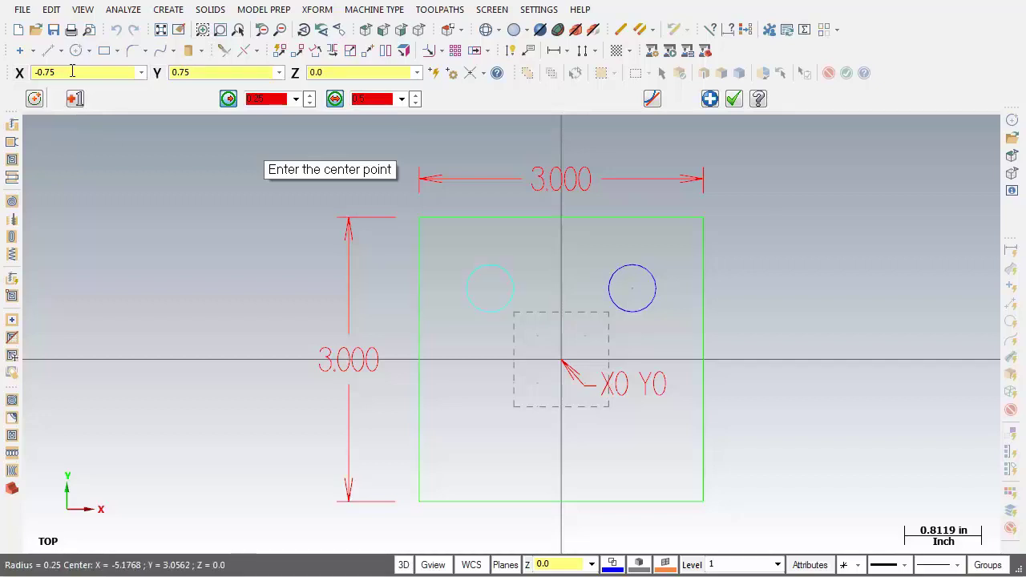
left_click(713, 99)
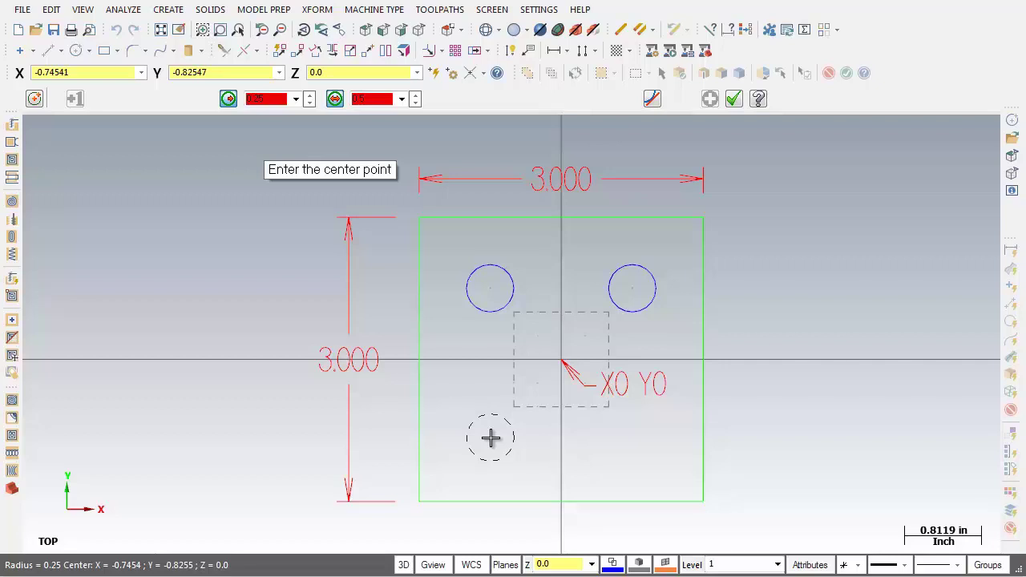
Step: Add a third 0.25-radius circle with a Fast Point center at -0.75,-0.75
left_click(435, 77)
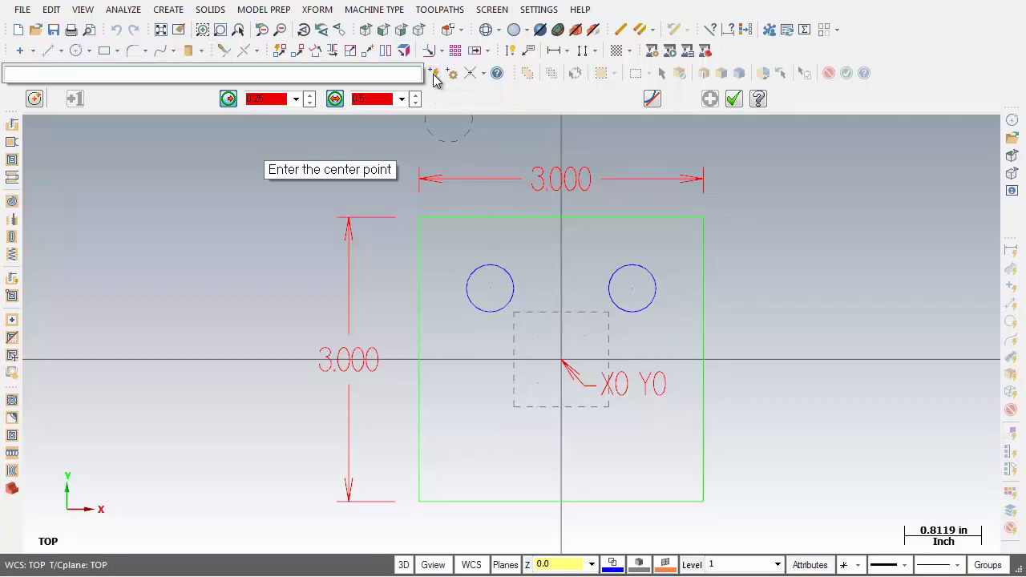
type("-0.75")
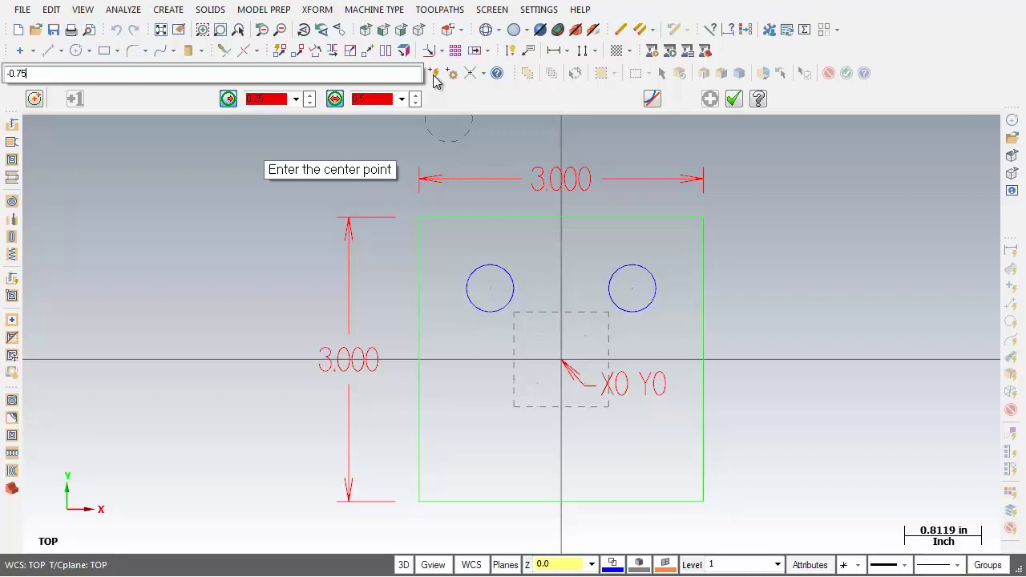
type(",-0.75")
key("Return")
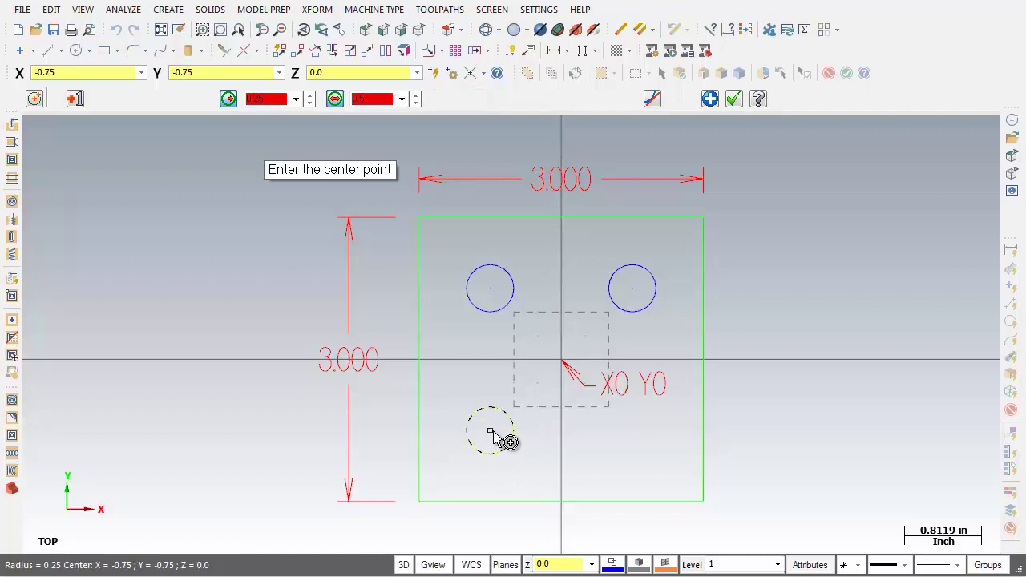
left_click(712, 101)
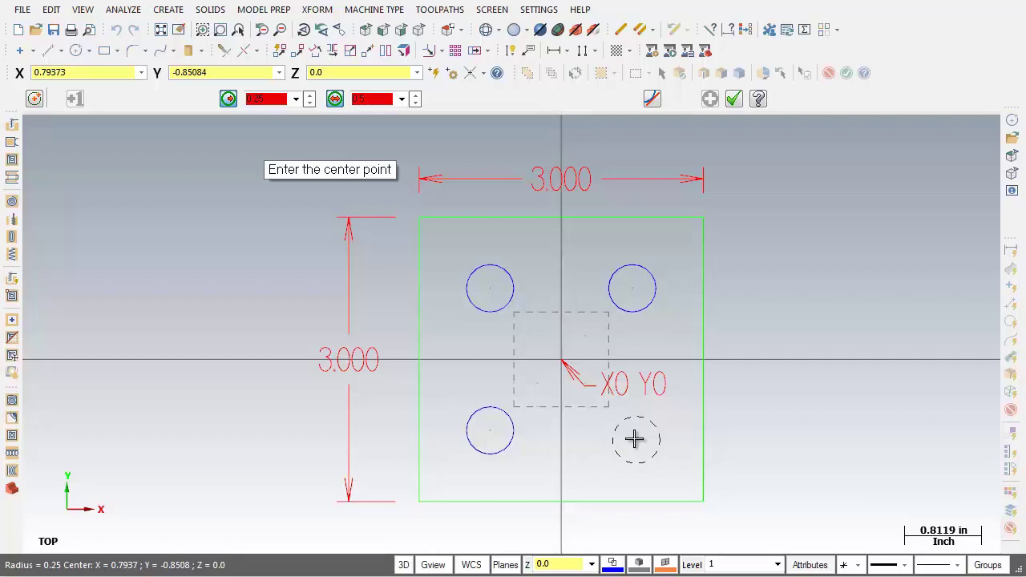
Step: Add a fourth 0.25-radius circle with a Fast Point center at 0.75,-0.75 and finish the circle command
left_click(433, 74)
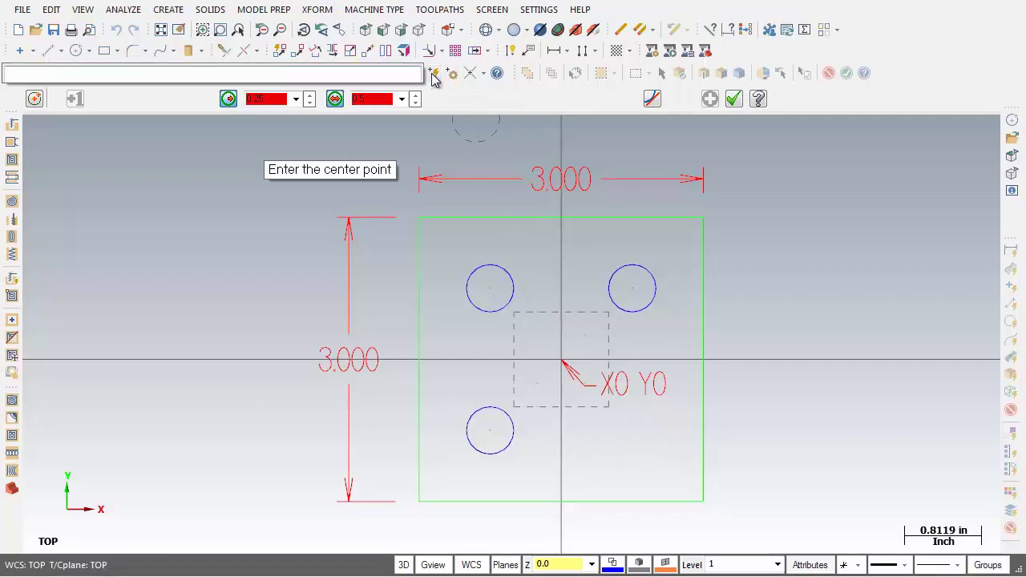
type("0.75")
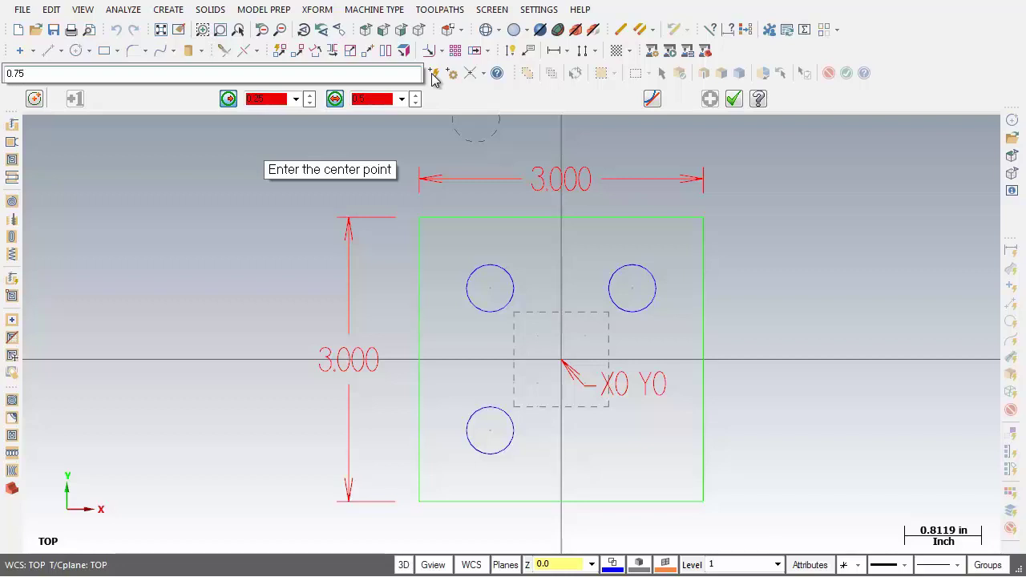
type(",-0.75")
key("Return")
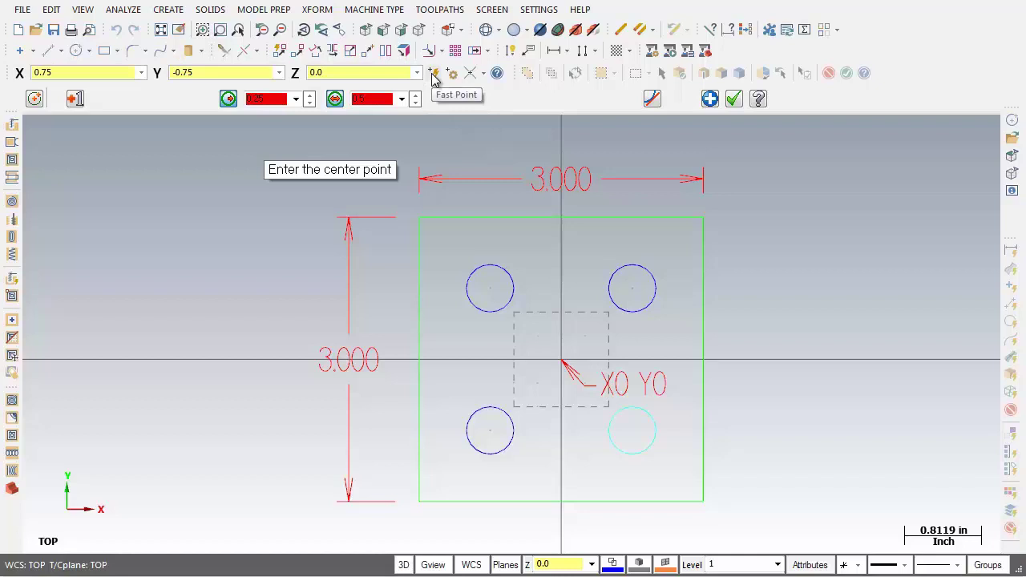
left_click(734, 100)
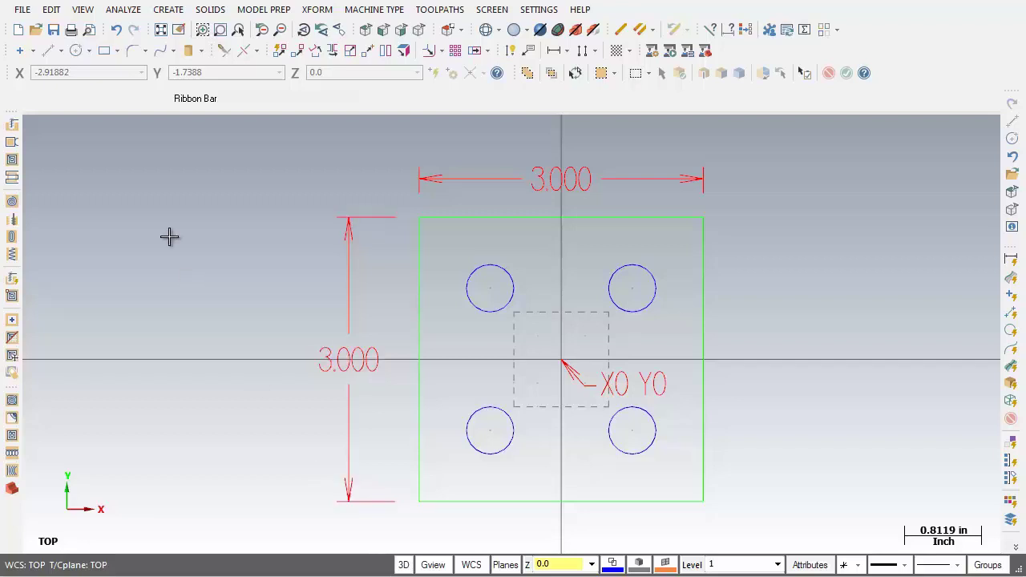
Step: Undo the last three circles, keeping only the one centered at X 0.75, Y 0.75
left_click(118, 32)
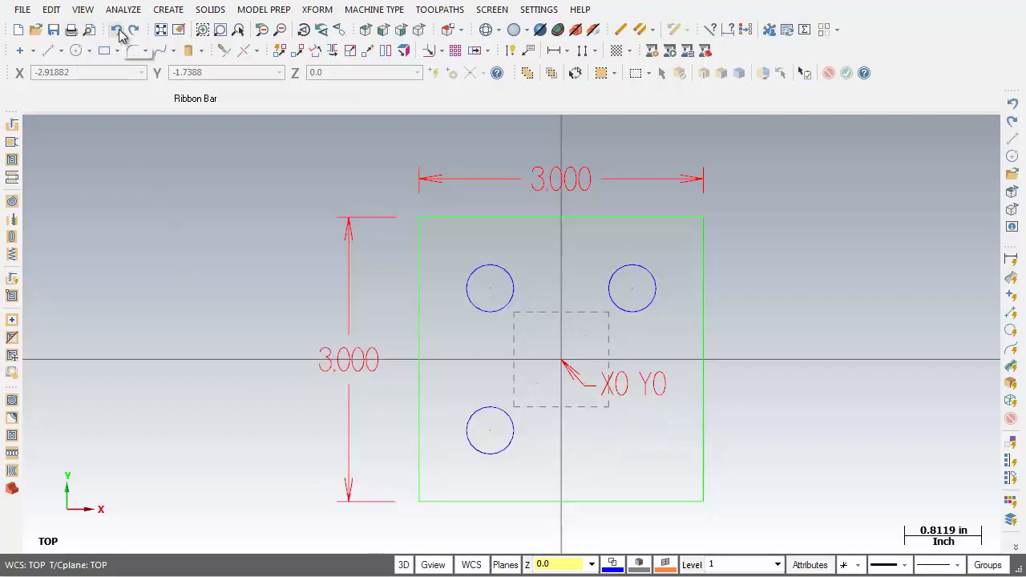
left_click(118, 32)
left_click(118, 32)
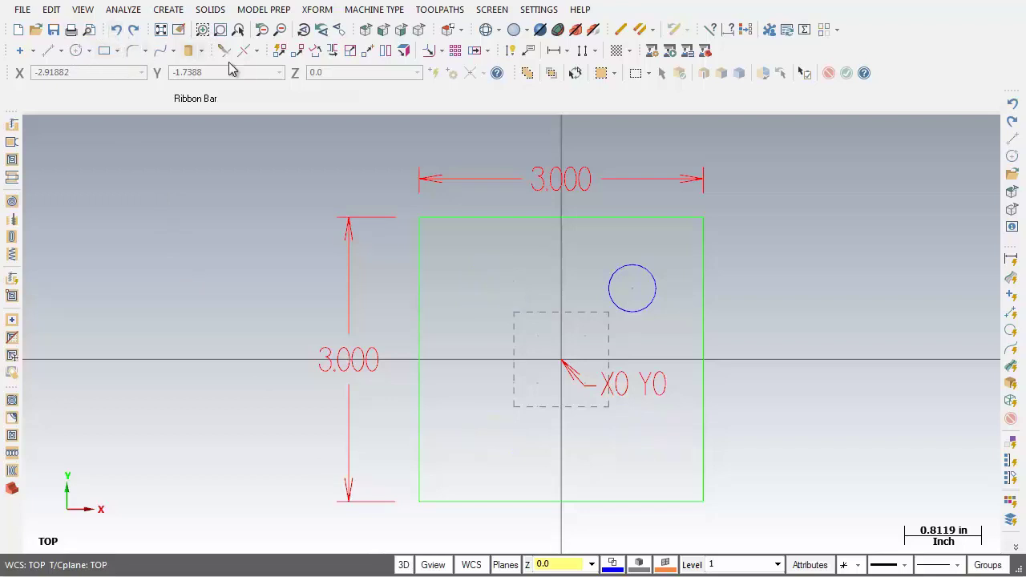
Step: Create a 0.25-radius circle centered at a Relative offset of -1.5,0 from the existing circle's center
left_click(1012, 160)
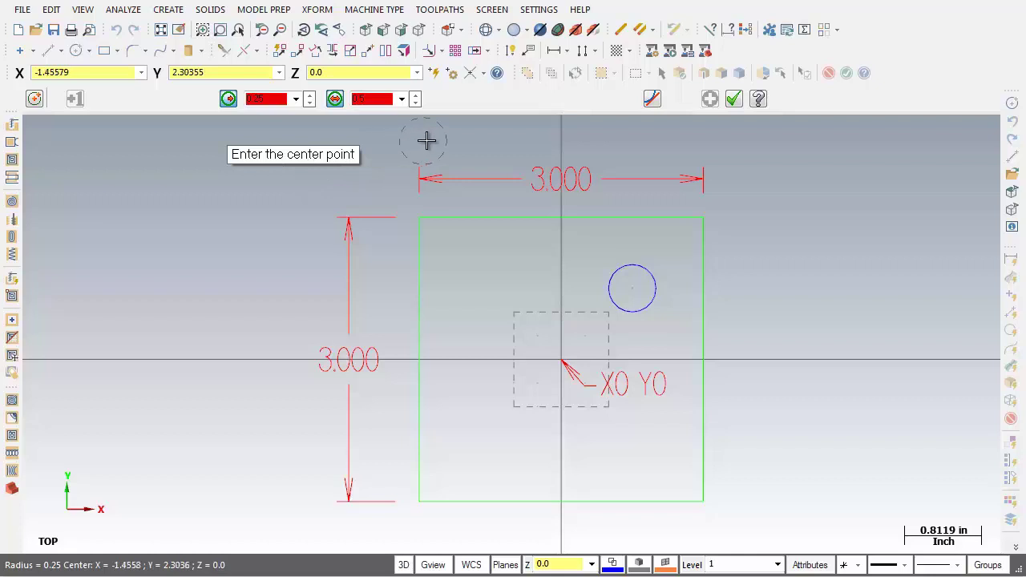
left_click(487, 73)
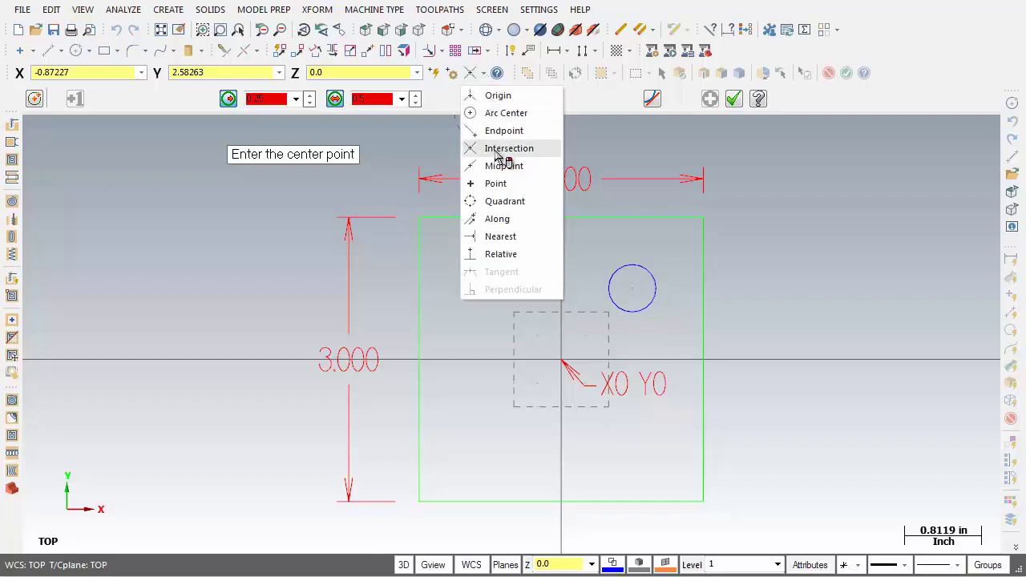
left_click(539, 255)
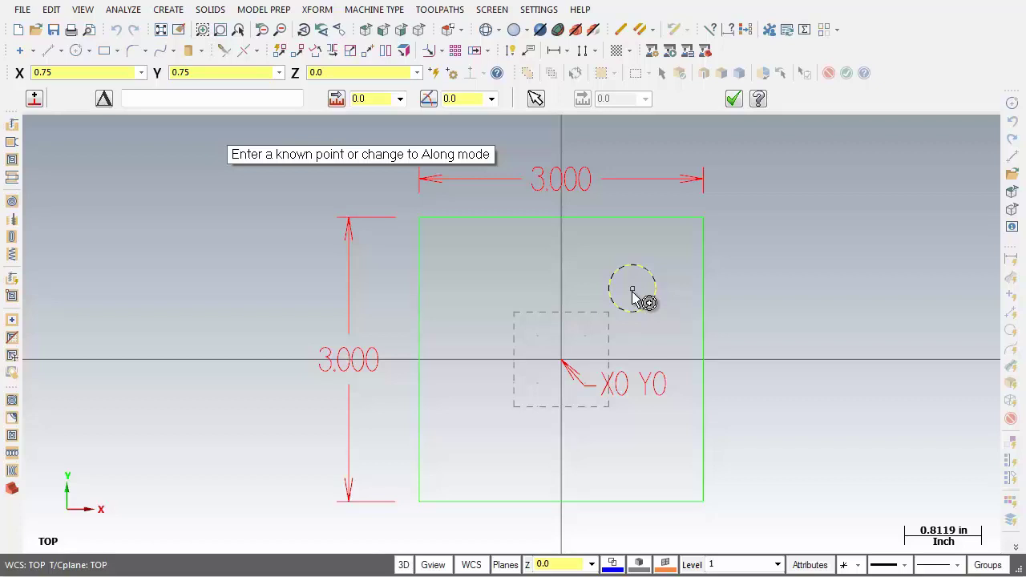
key("space")
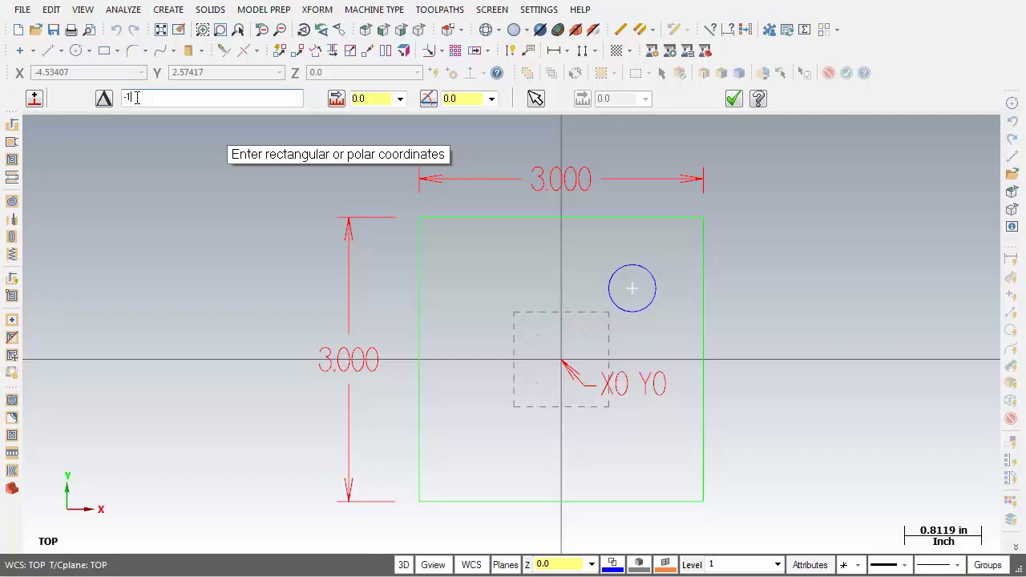
type("-1.5")
type("0")
key("Return")
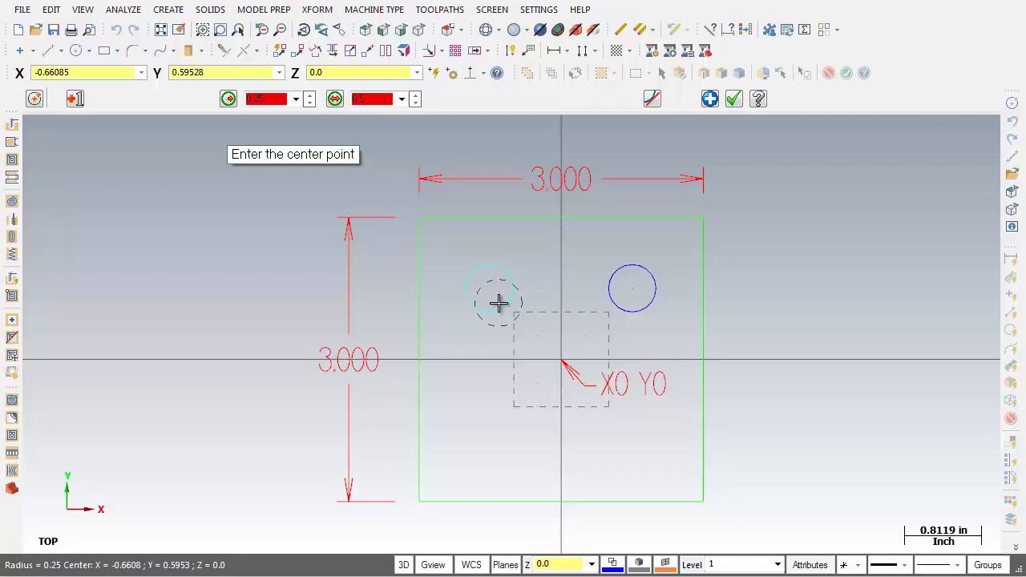
left_click(710, 103)
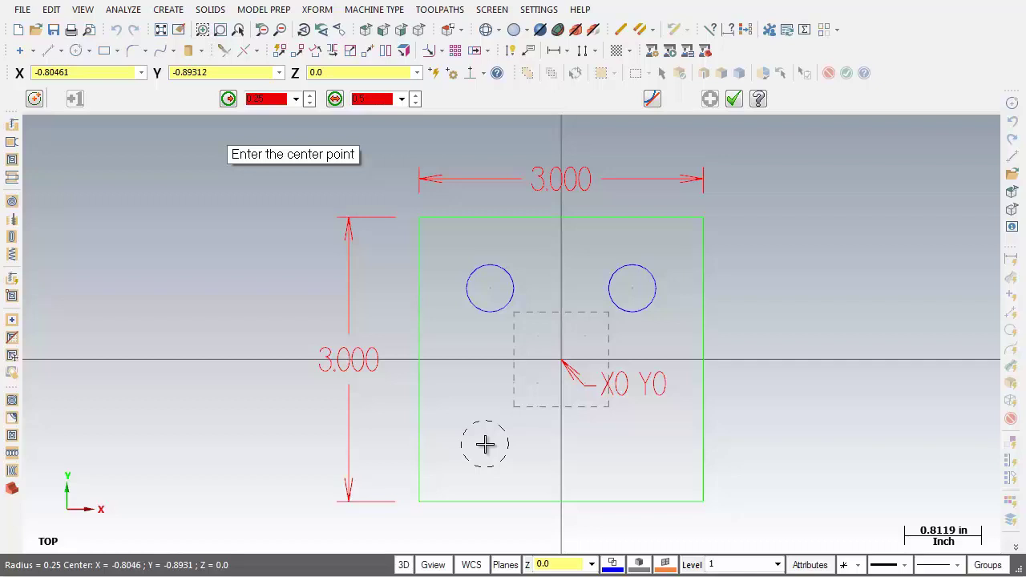
Step: Add a 0.25-radius circle centered at a Relative offset of 0,-1.5 from the upper-left circle's center
left_click(490, 289)
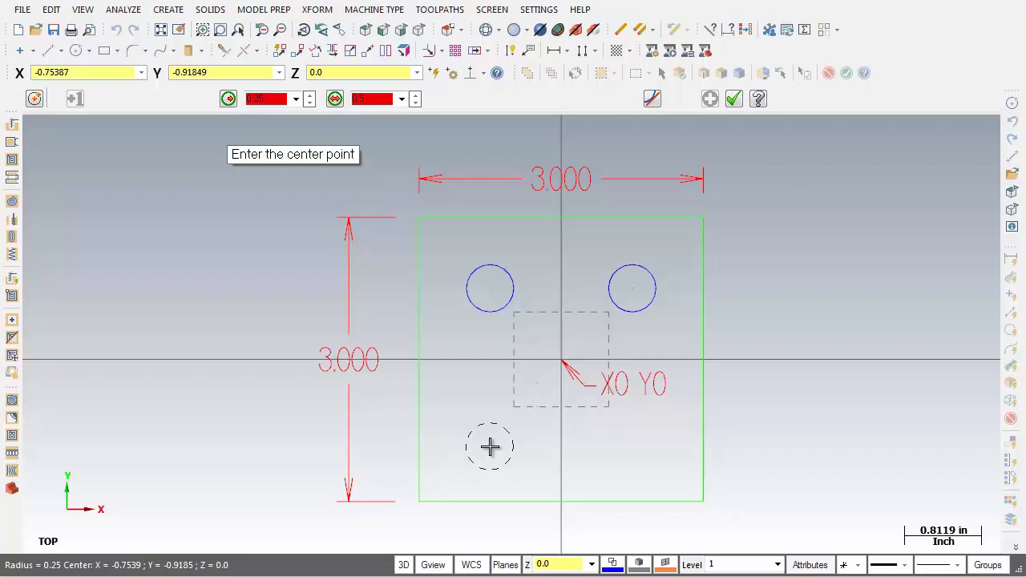
left_click(472, 75)
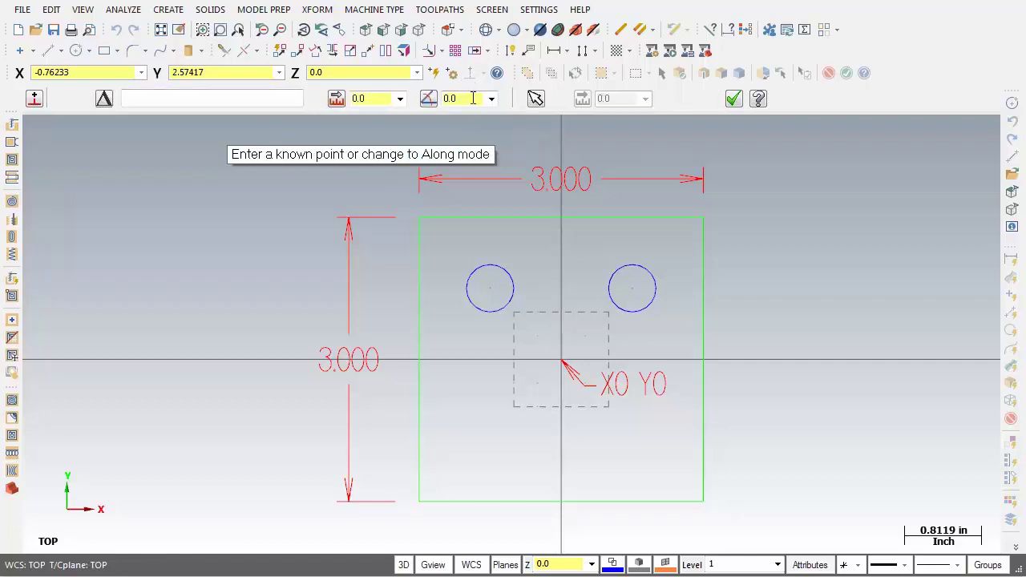
left_click(494, 289)
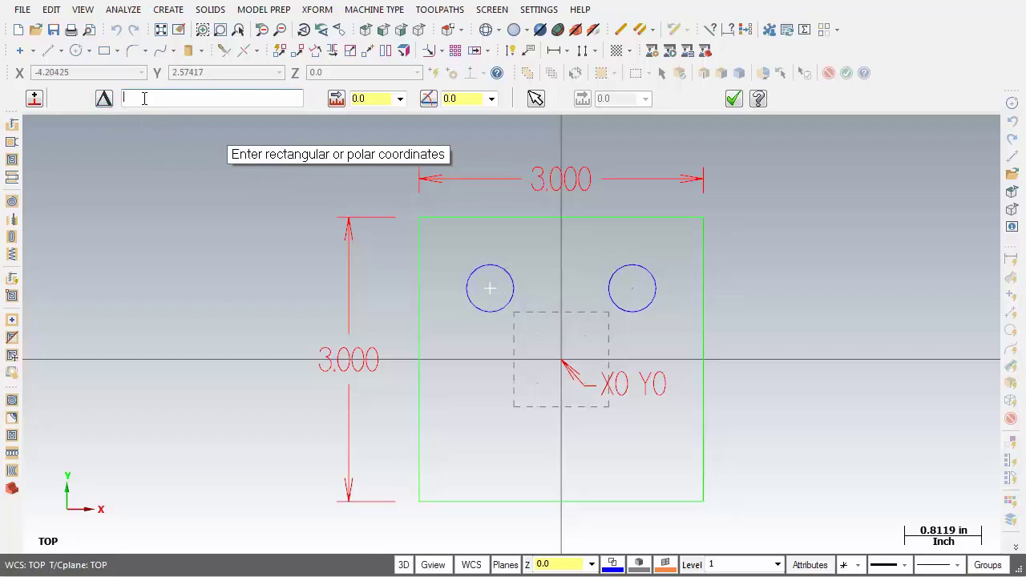
type("0,1.5")
key("Return")
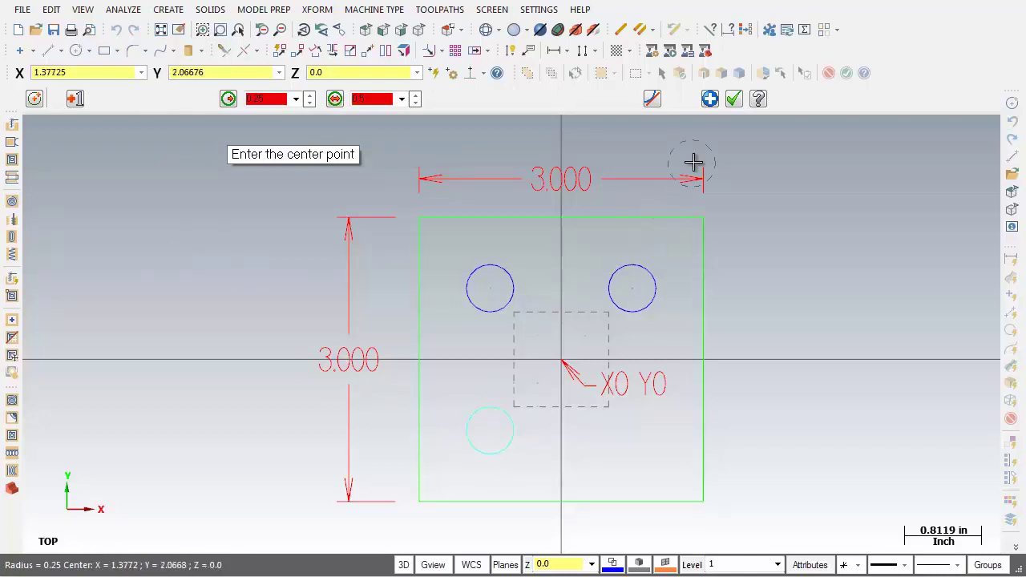
left_click(710, 98)
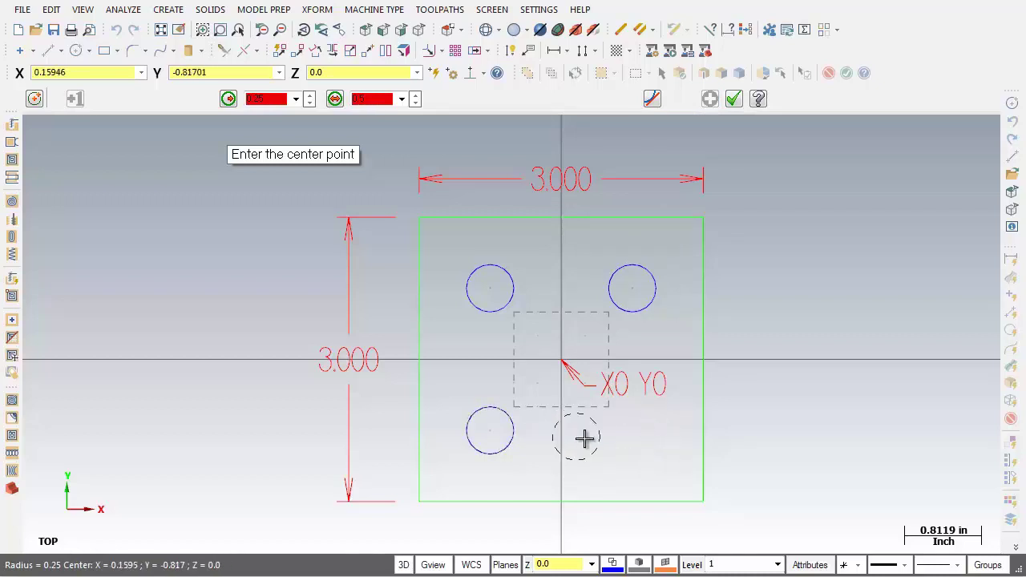
Step: Add a fourth 0.25-radius circle at a Relative offset of 1.5,0 from the lower-left circle's center and finish the circle command
left_click(495, 443)
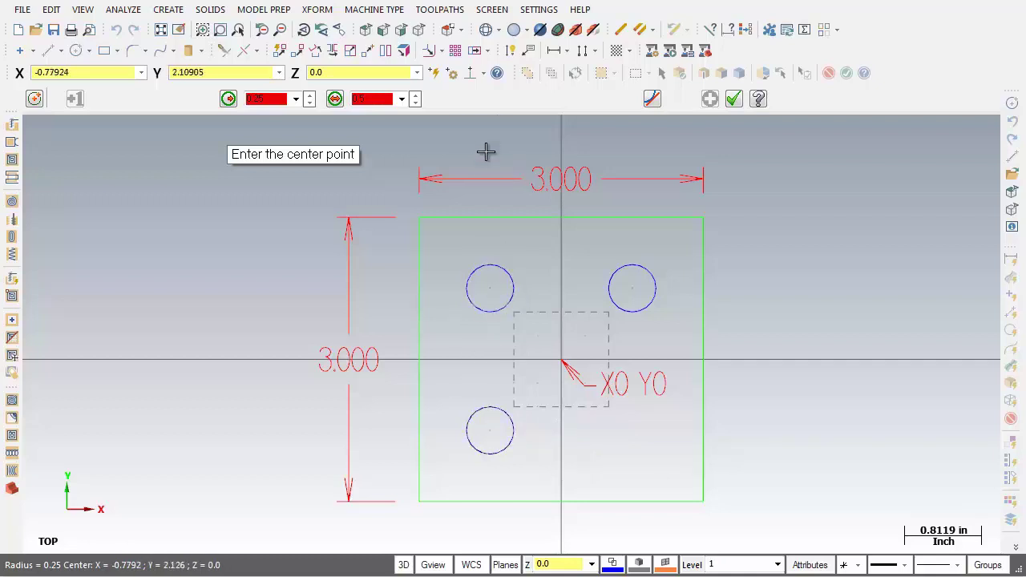
left_click(472, 74)
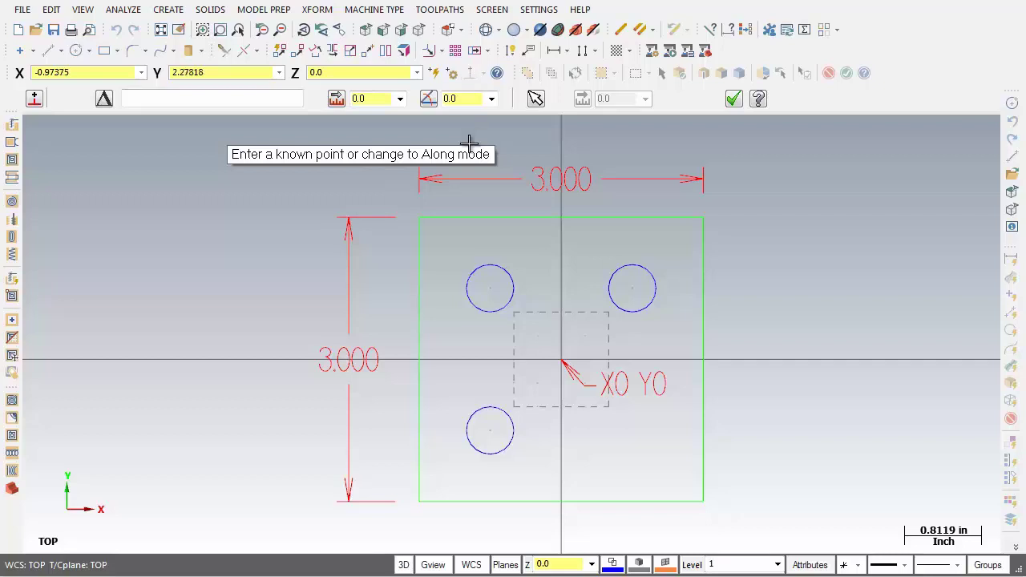
left_click(491, 432)
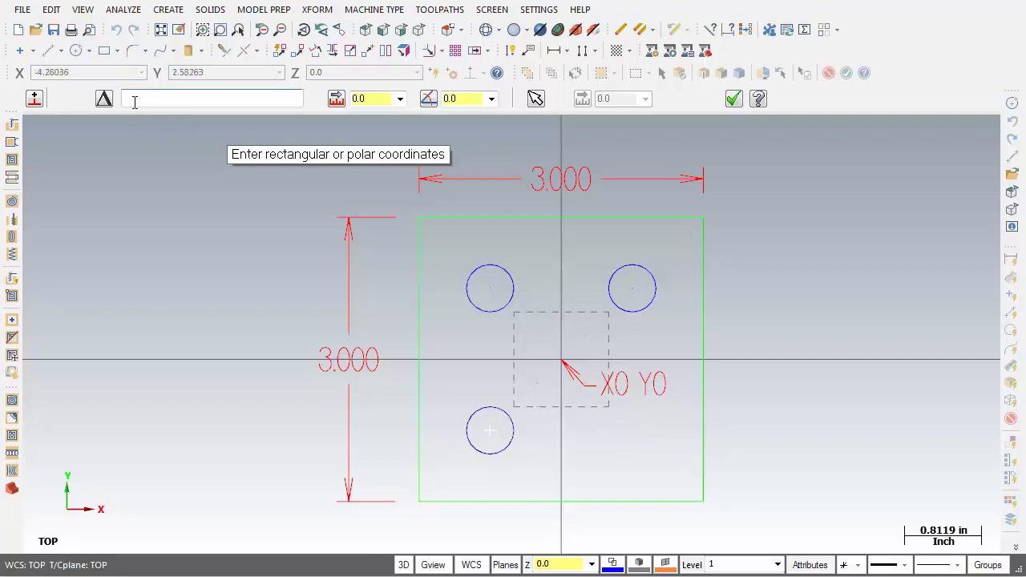
type("1.5,0")
key("Return")
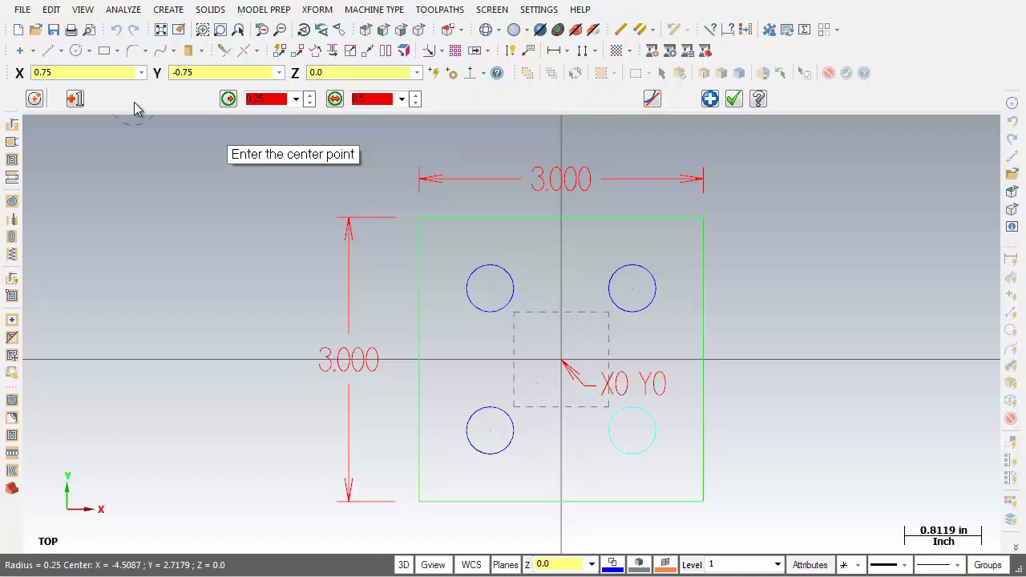
left_click(734, 100)
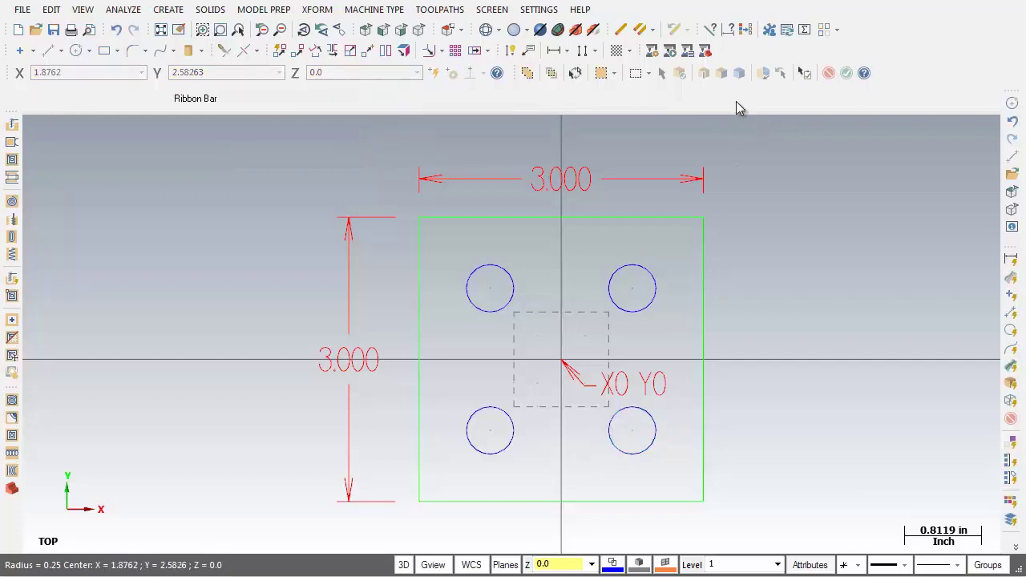
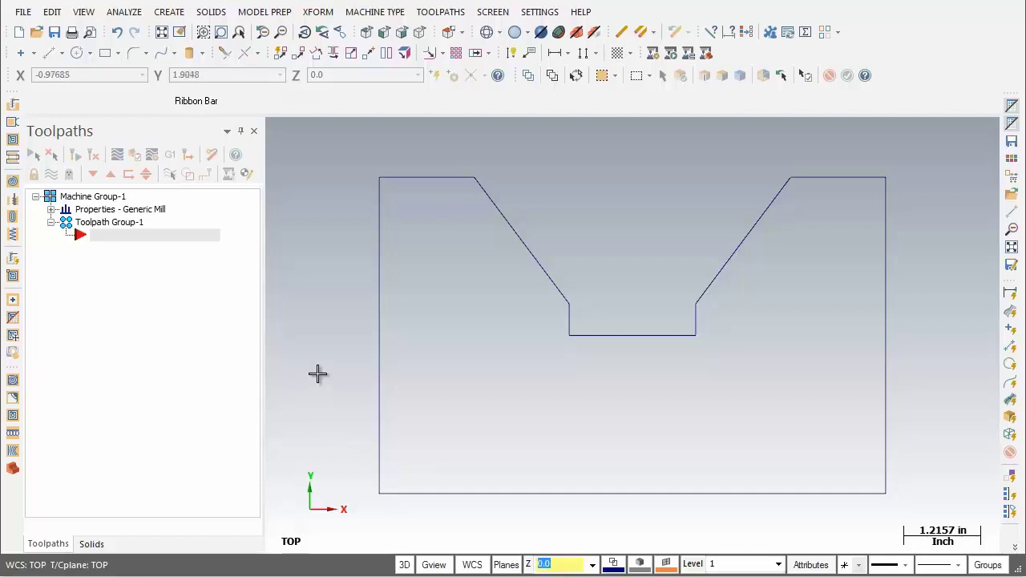
Step: Start a new empty part file in place of the V-shaped profile part
left_click(180, 230)
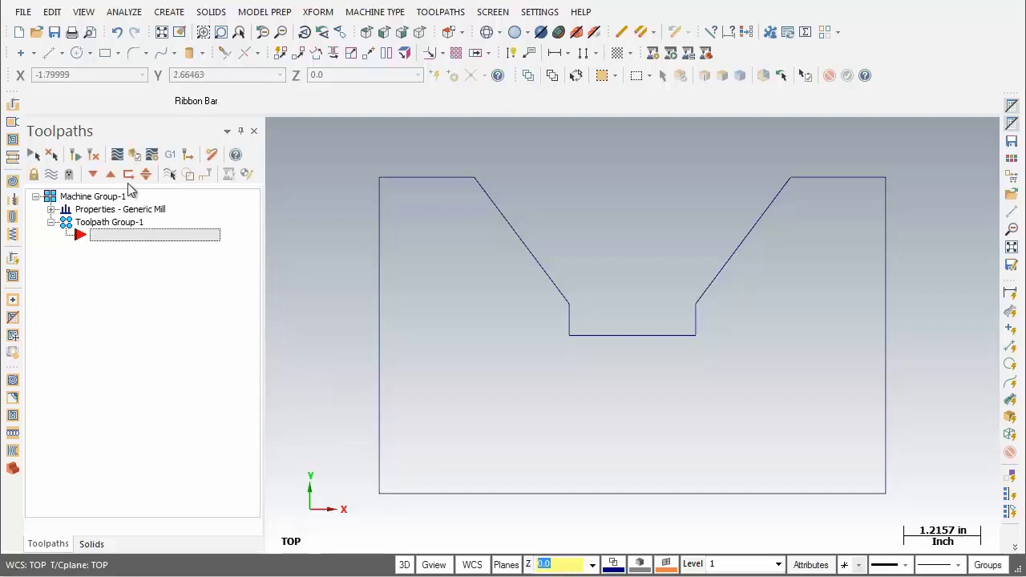
left_click(23, 13)
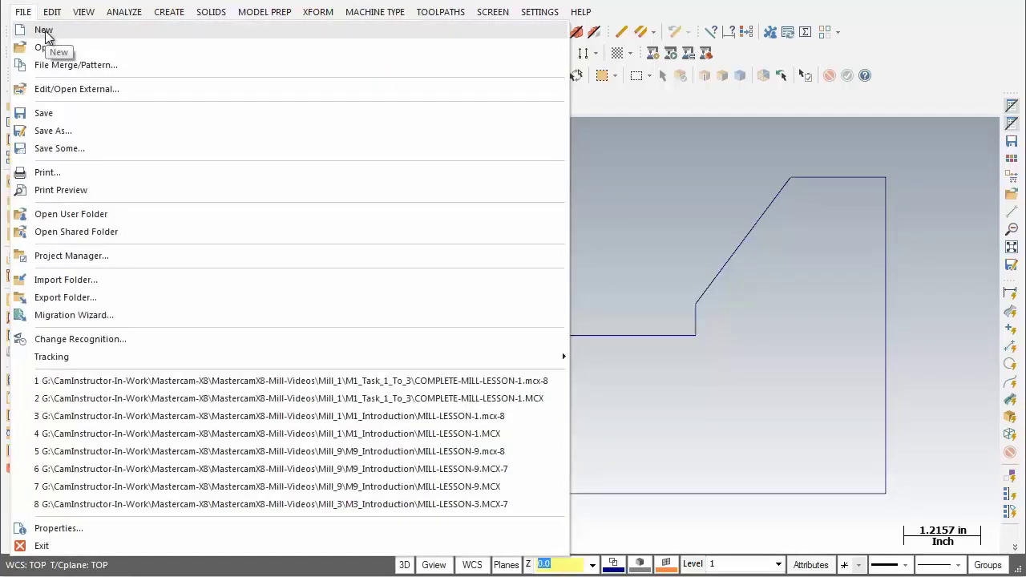
left_click(46, 31)
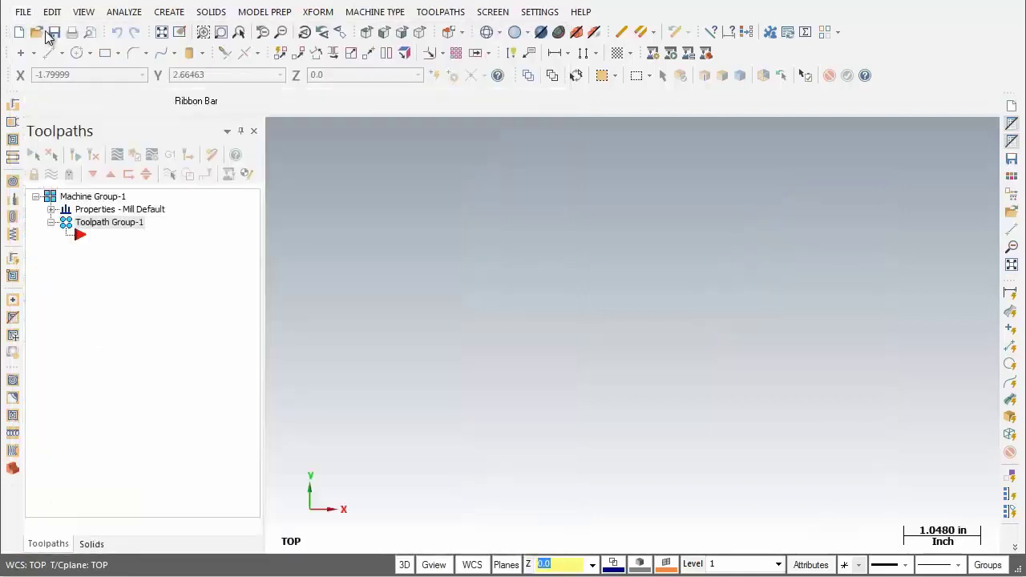
left_click(539, 13)
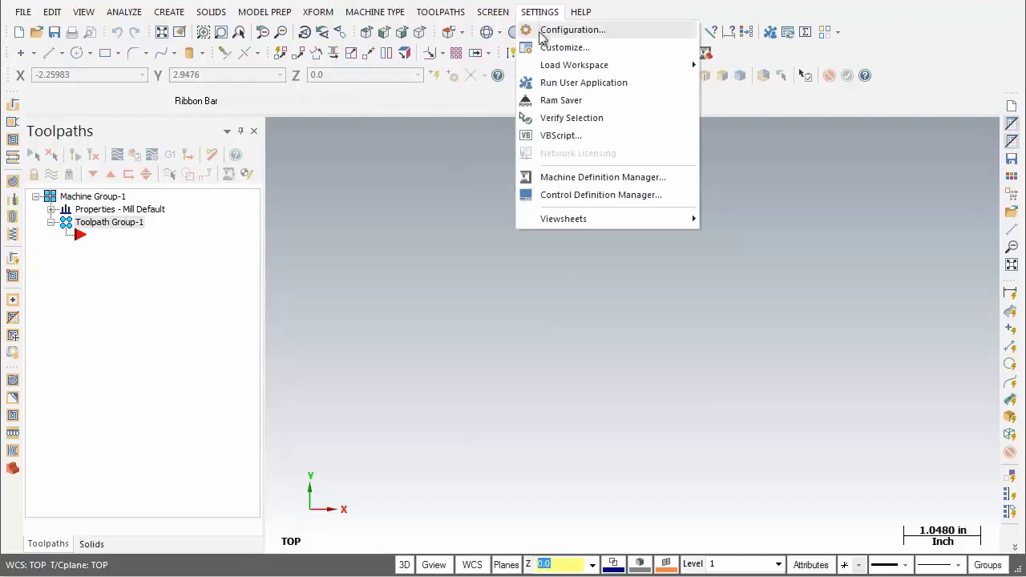
mouse_move(550, 69)
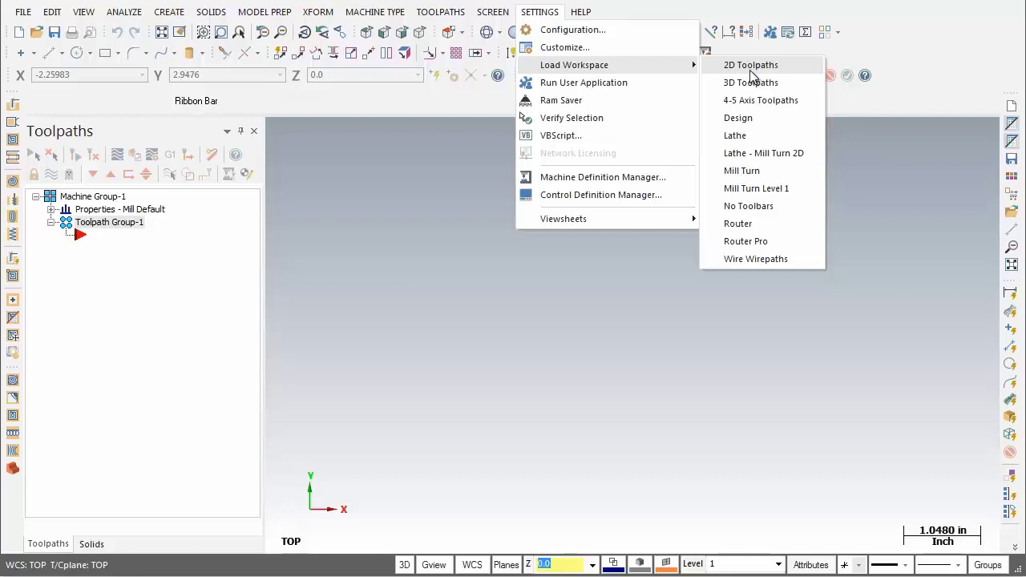
left_click(472, 270)
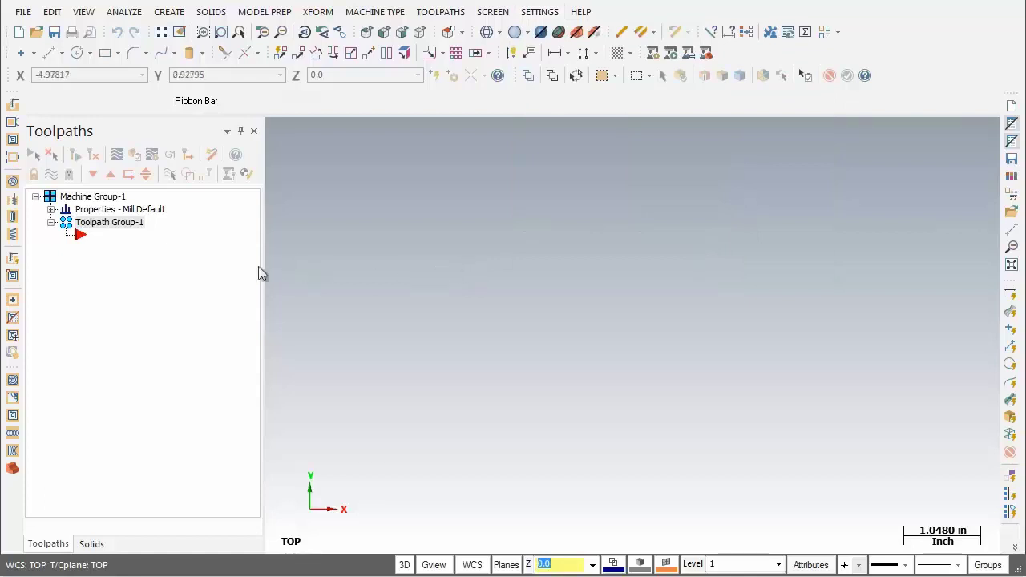
Step: Replace the machine definition of Machine Group-1 with GENERIC HAAS 4X MILL and accept the group properties
left_click(112, 222)
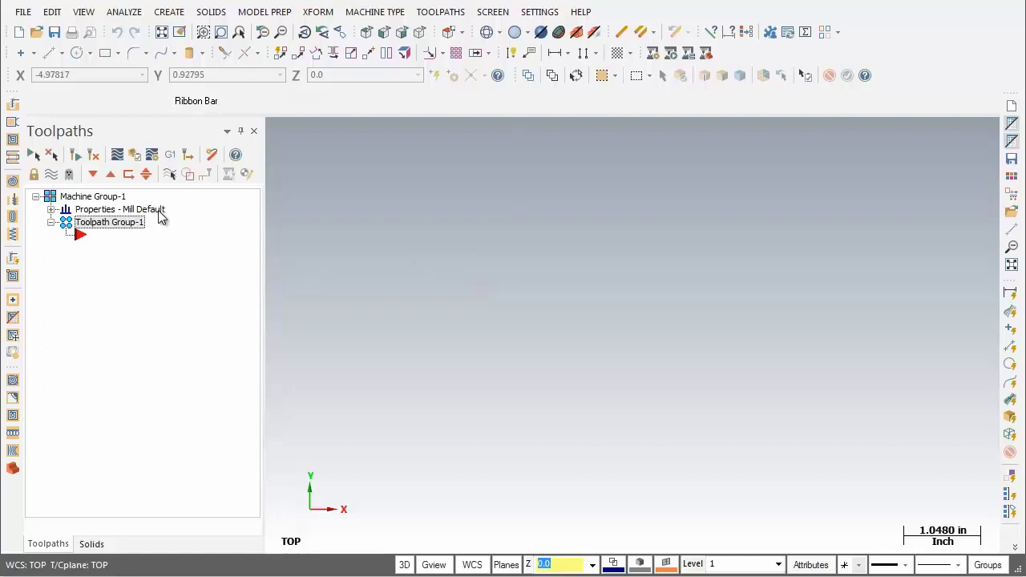
left_click(50, 211)
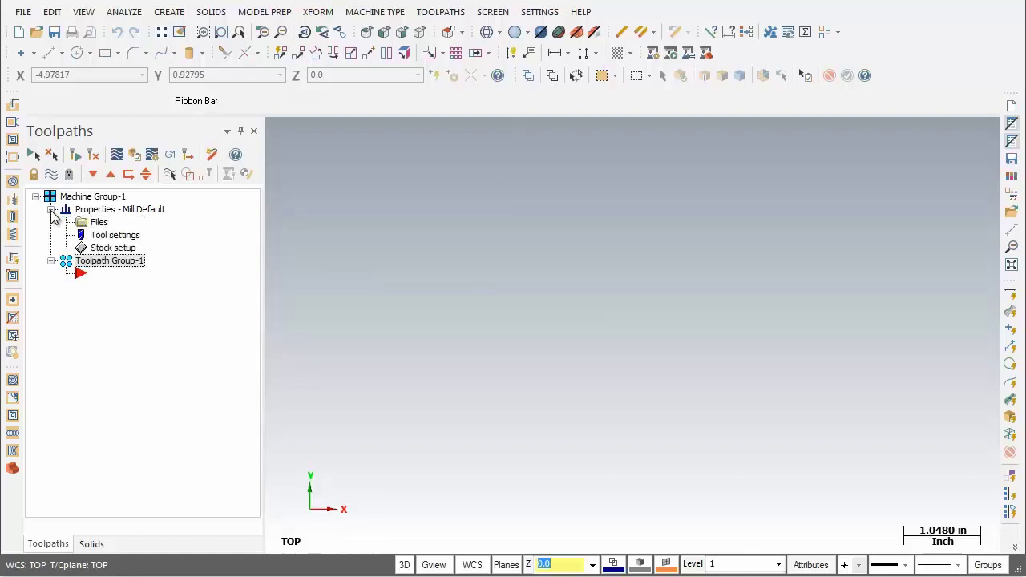
double_click(99, 223)
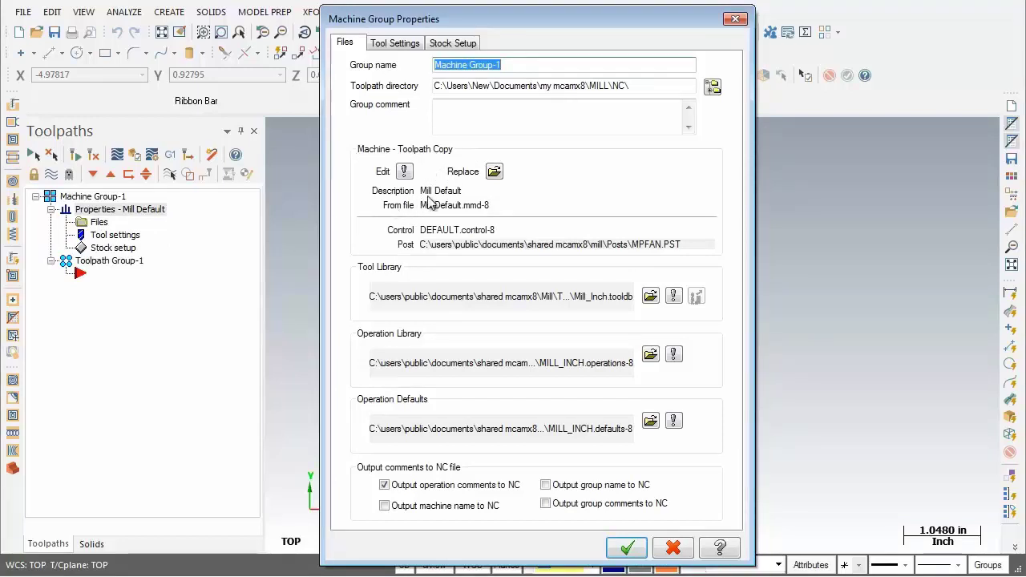
left_click(496, 174)
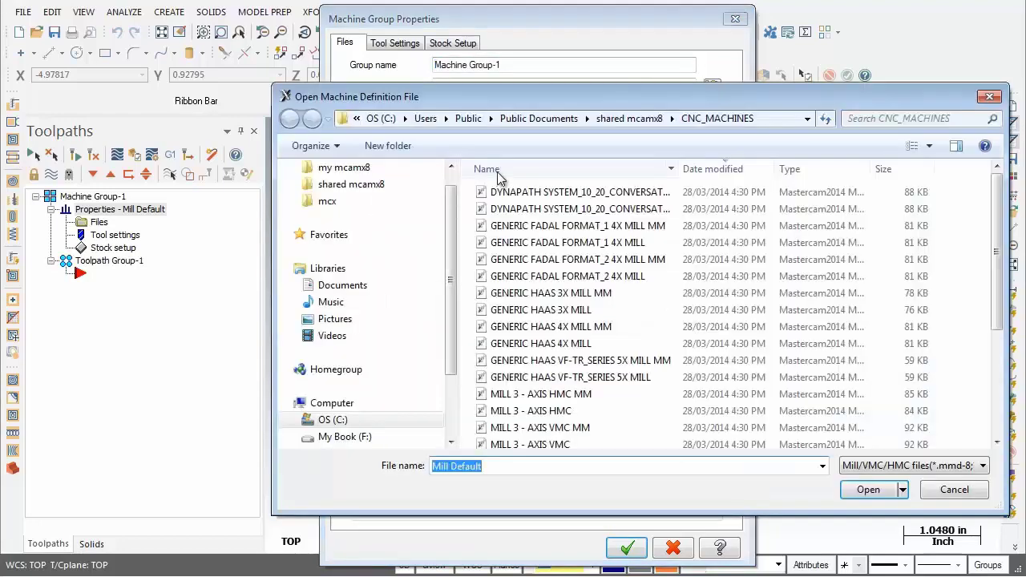
left_click_drag(526, 100, 439, 69)
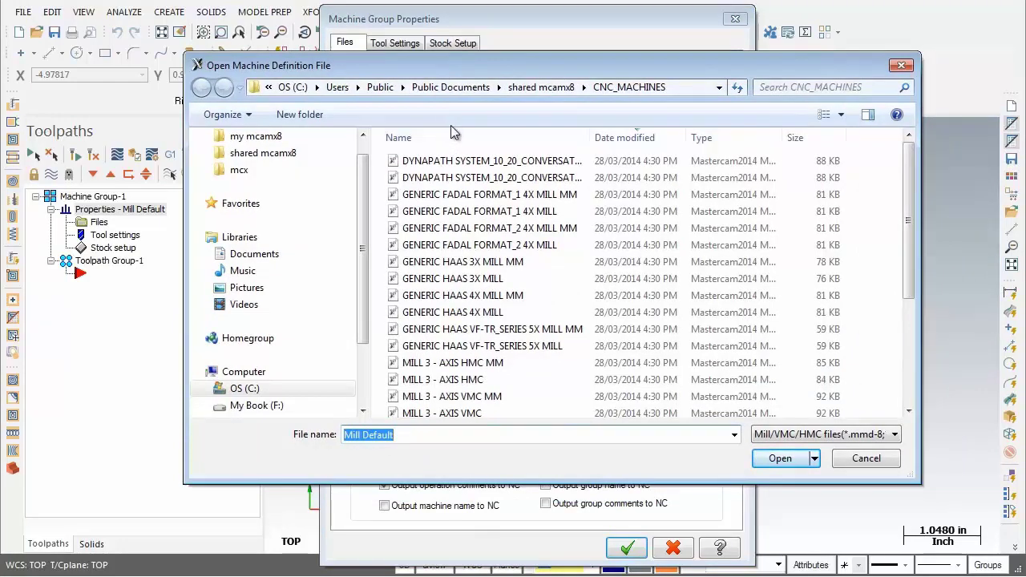
left_click(487, 314)
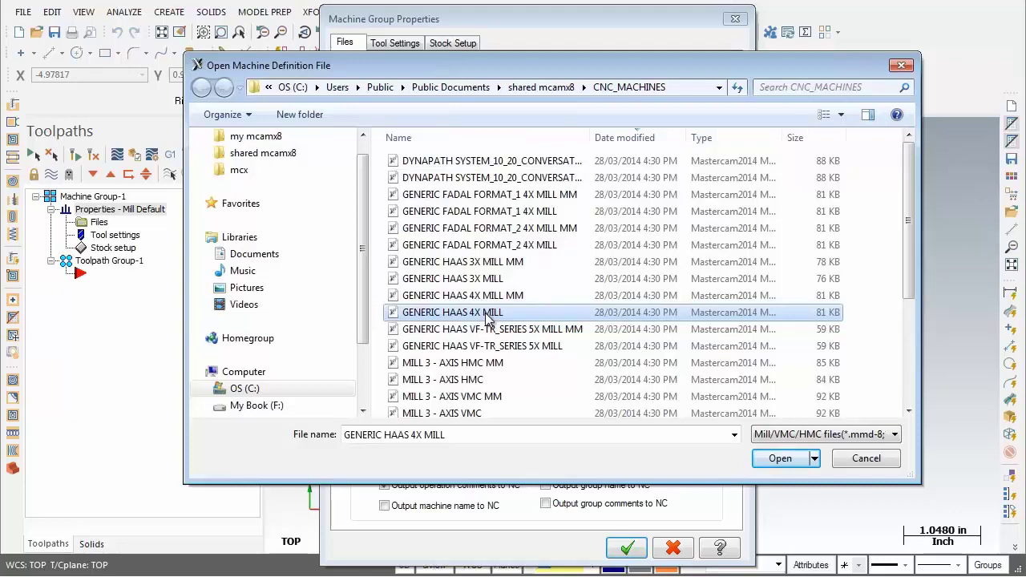
left_click(780, 458)
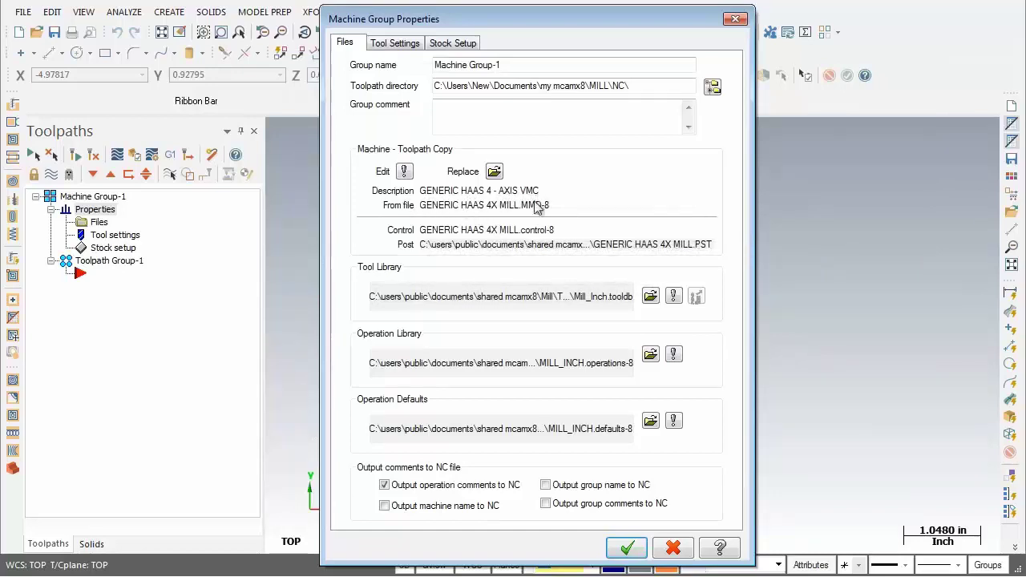
left_click(629, 548)
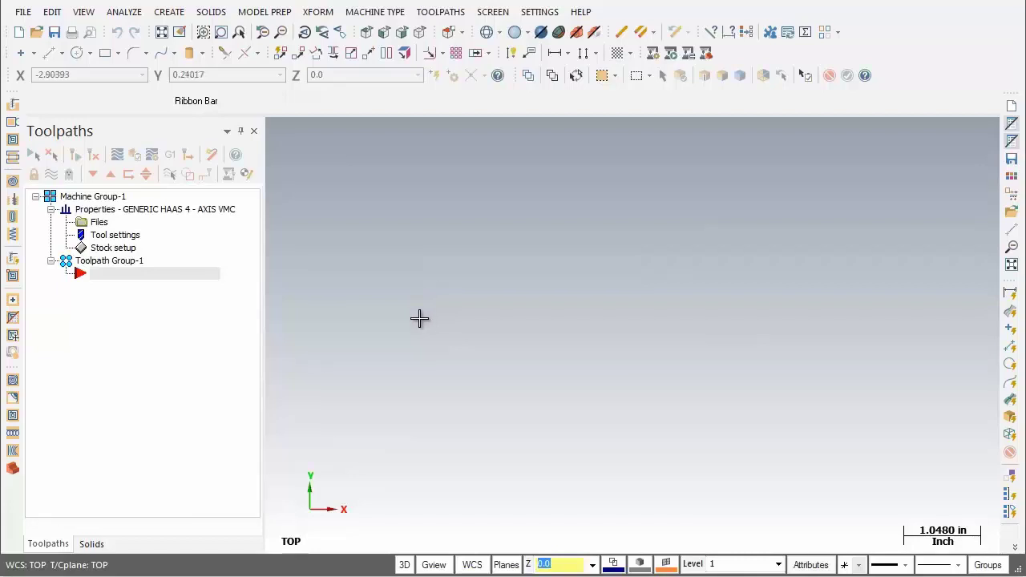
Step: In the system configuration's screen grid settings, make the grid visible and set its size to 1.0
left_click(535, 17)
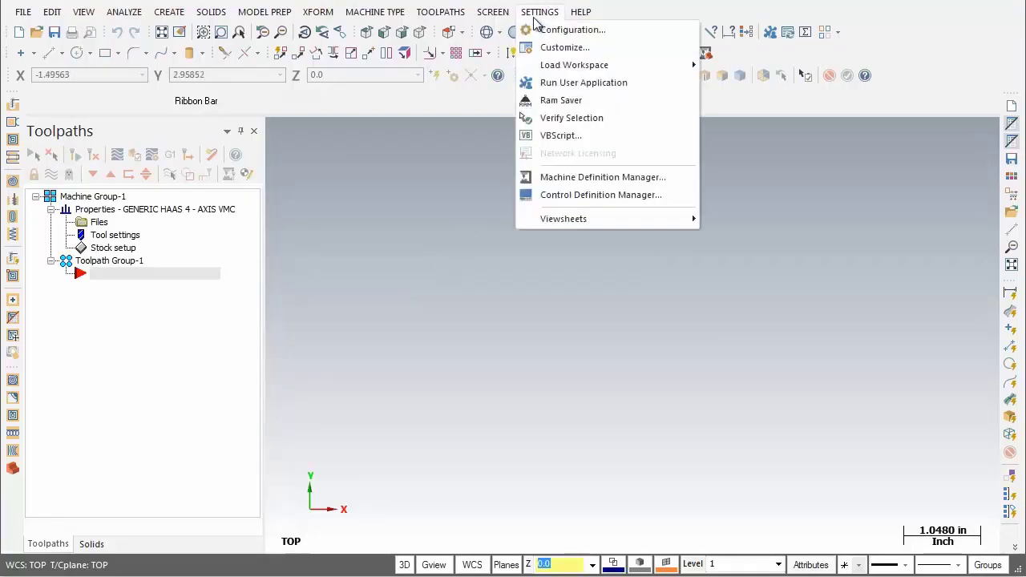
left_click(628, 36)
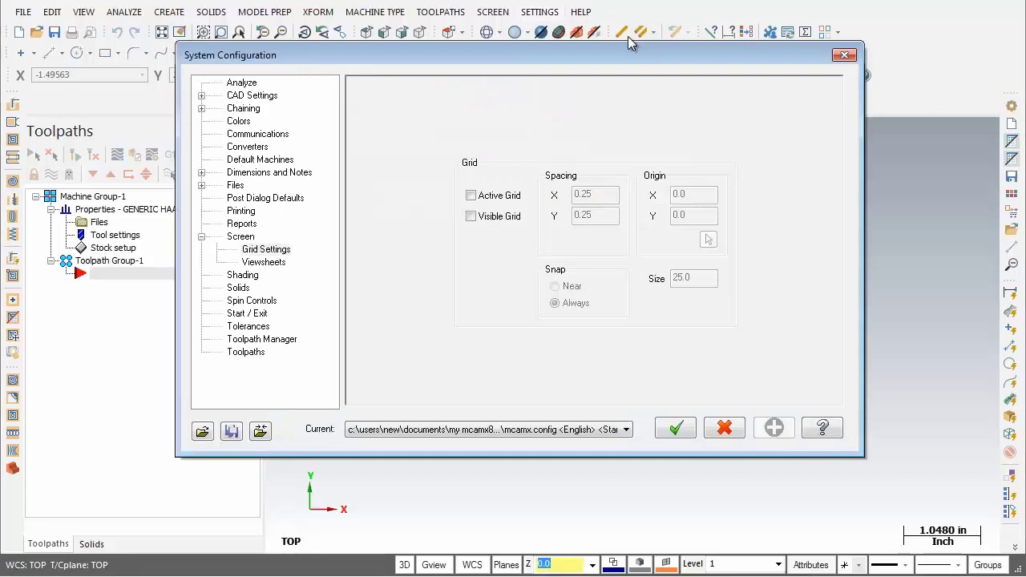
left_click(241, 237)
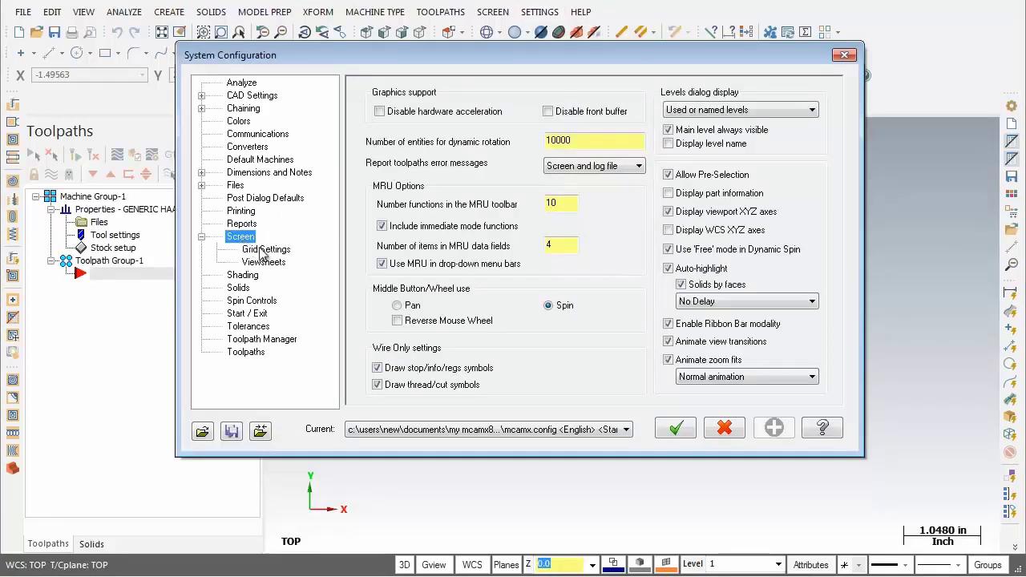
left_click(260, 250)
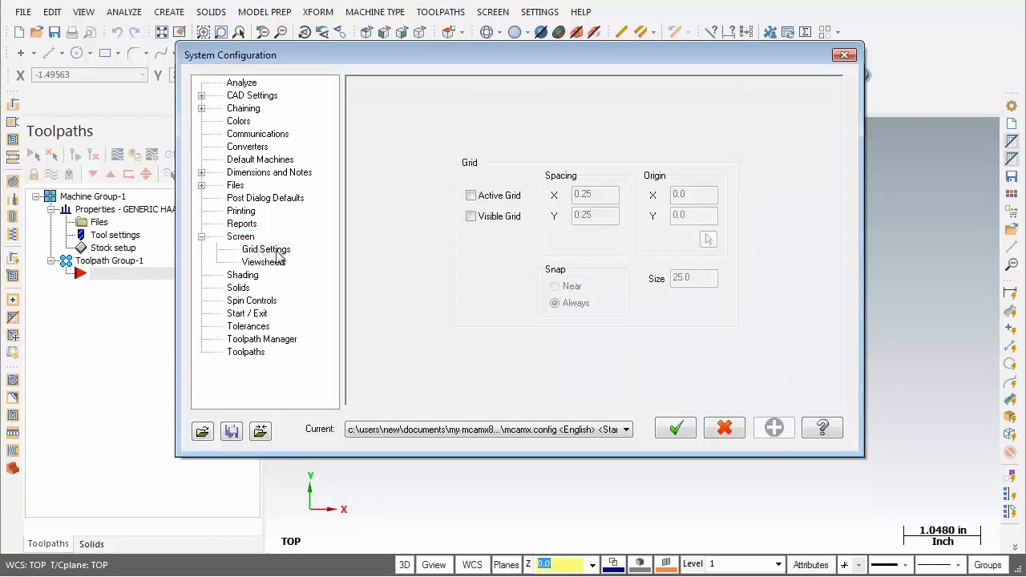
left_click(472, 218)
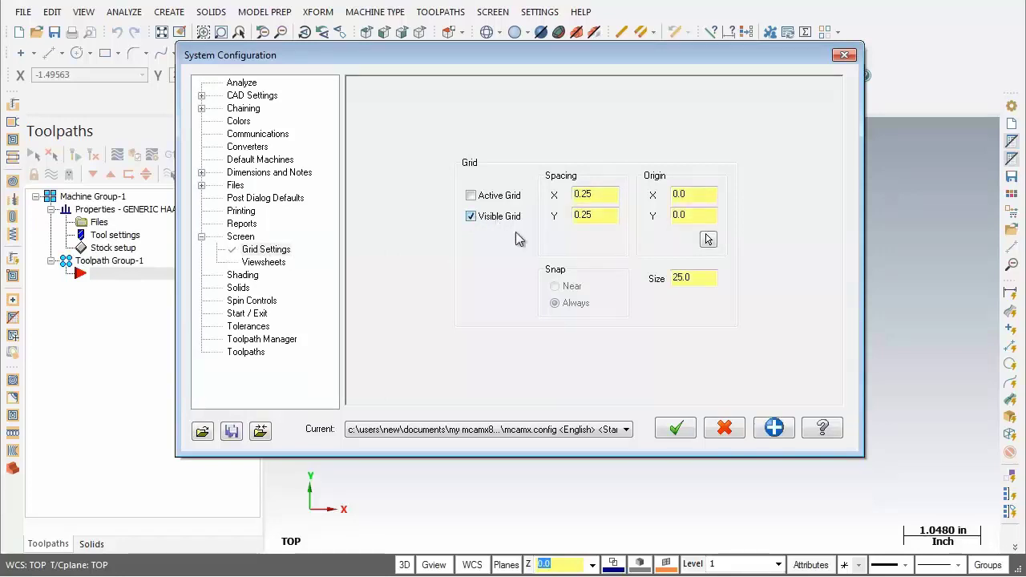
double_click(694, 278)
type("1.0")
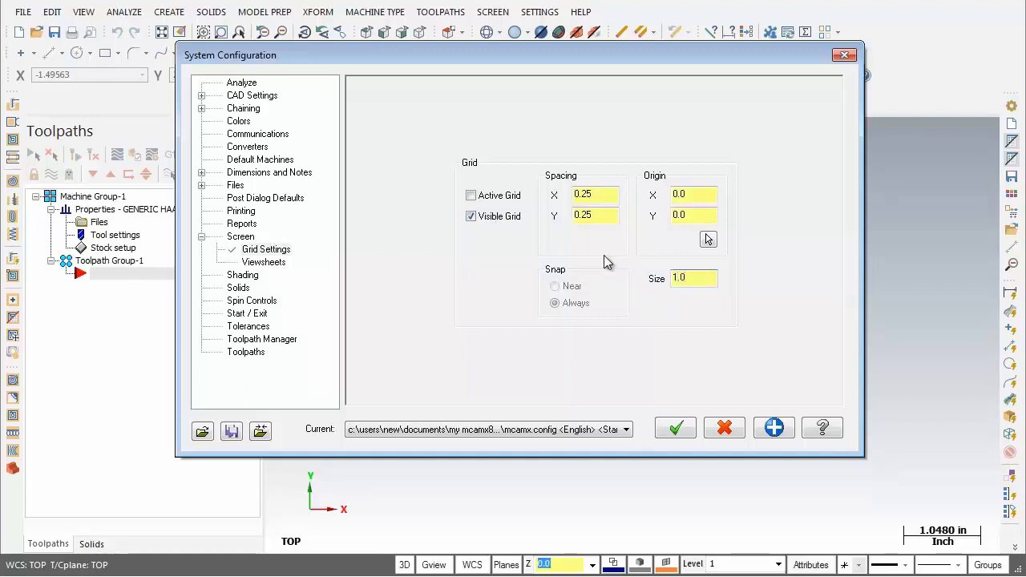
key("Return")
Step: Apply the grid settings, save them to the mcamx.config configuration file, and close the system configuration
left_click(775, 429)
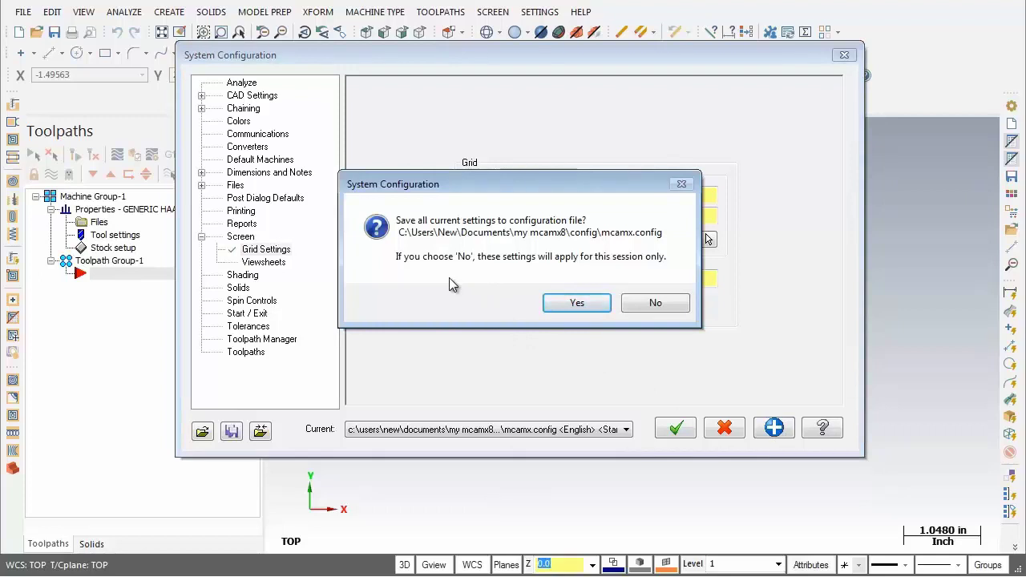
left_click(575, 303)
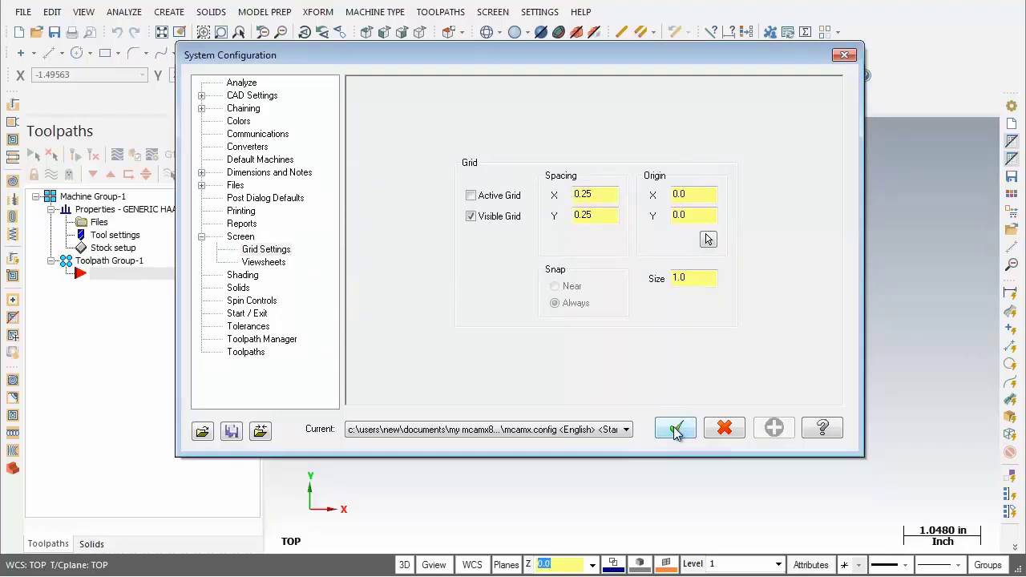
left_click(676, 431)
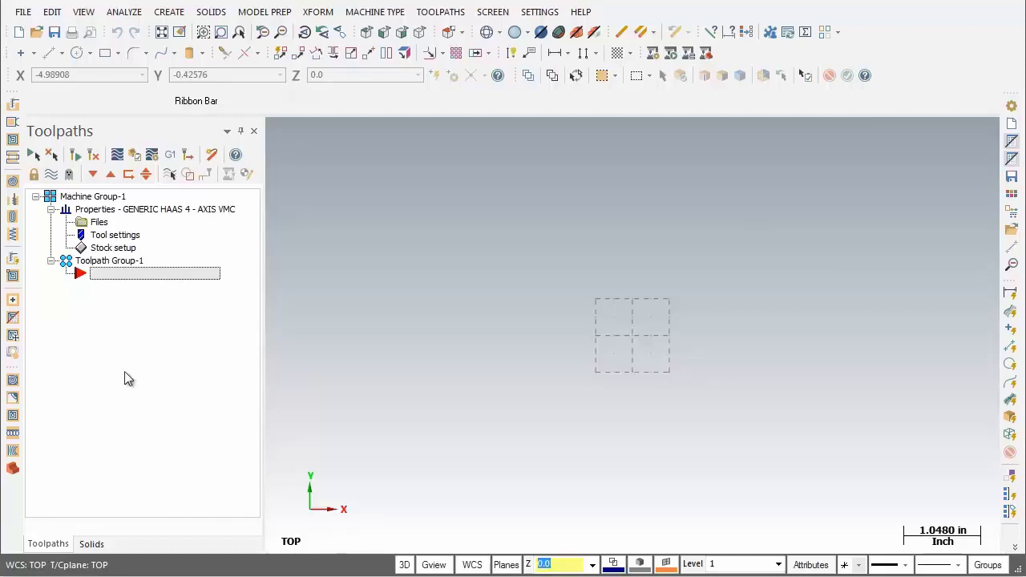
Step: Hide both the Toolpaths Manager and the Solids Manager, leaving the full width for the graphics area
left_click(84, 12)
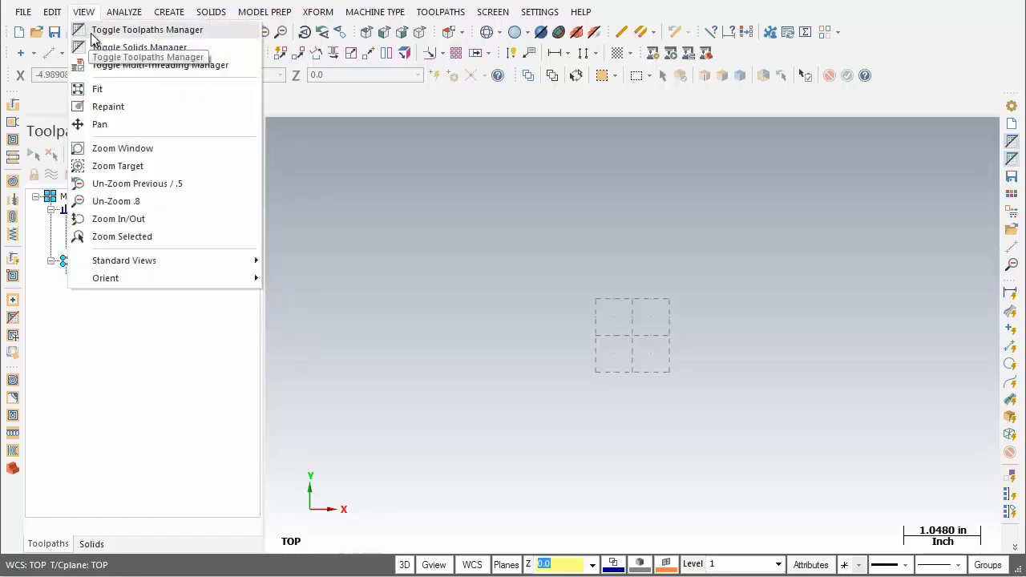
left_click(91, 32)
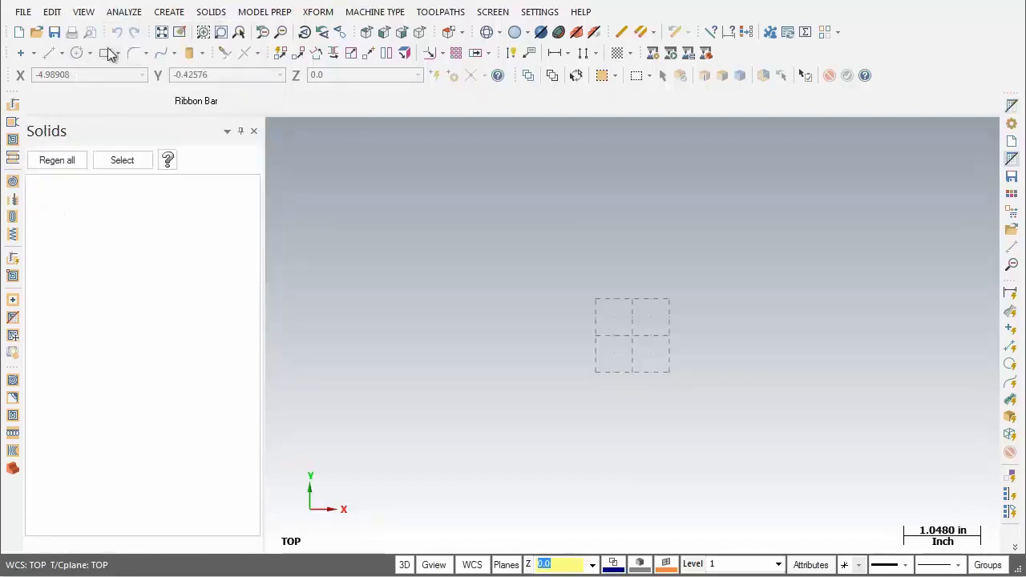
left_click(86, 14)
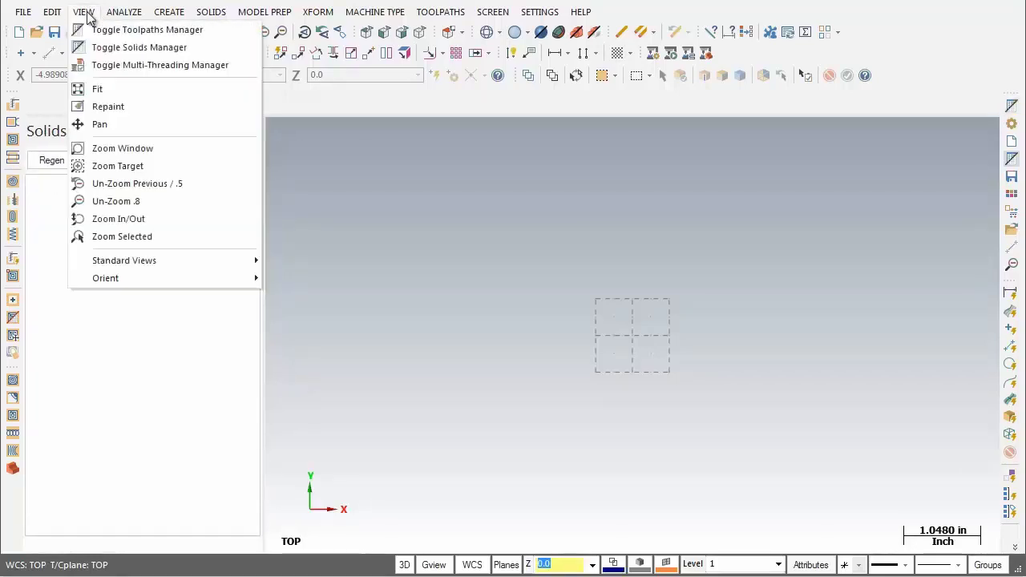
left_click(188, 51)
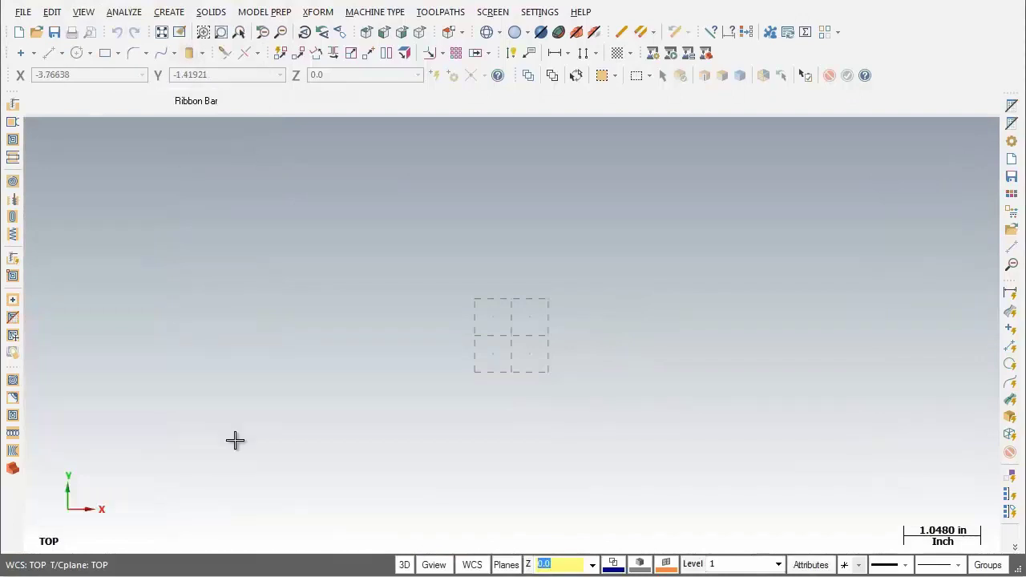
key("alt+o")
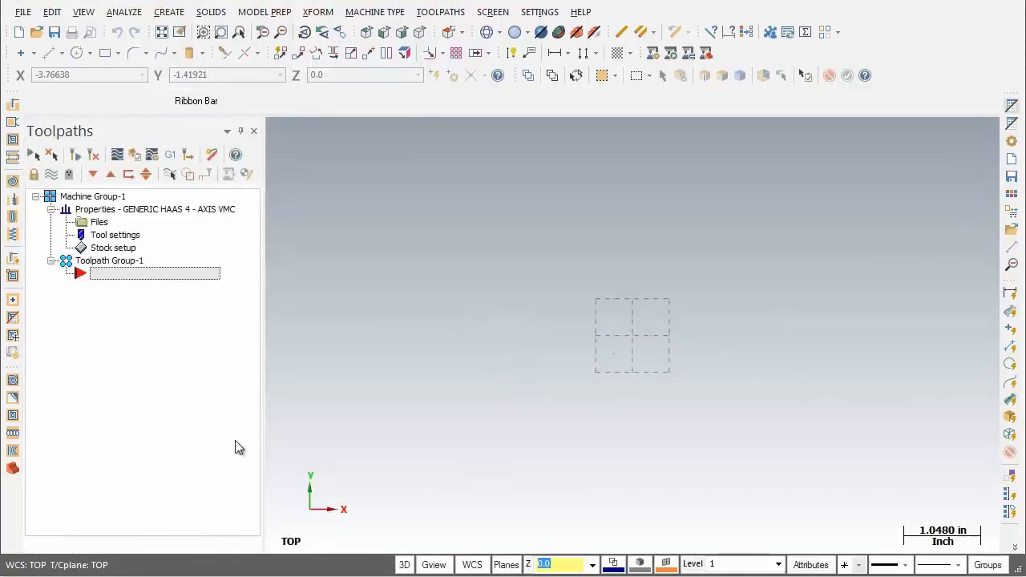
key("alt+o")
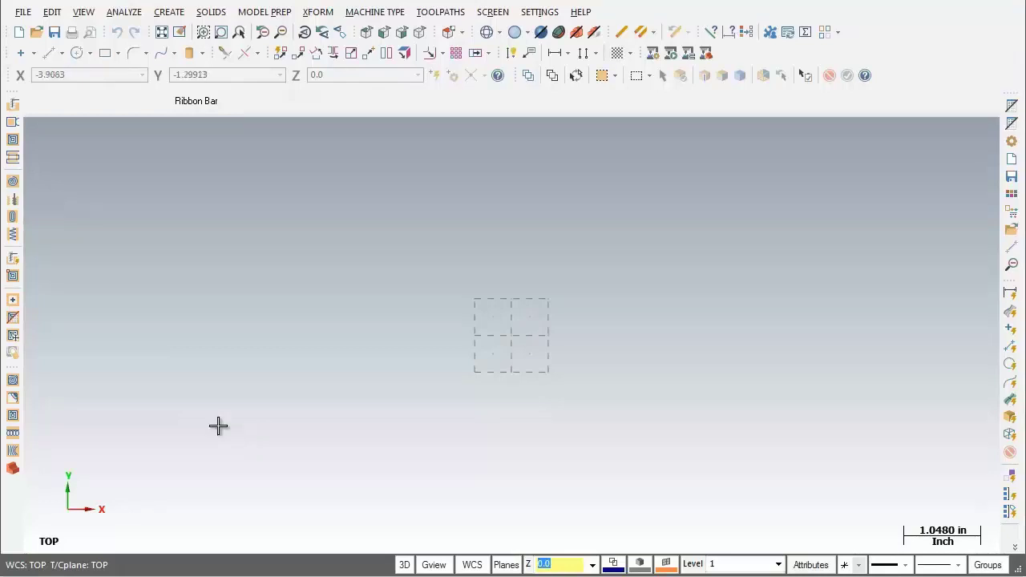
Step: Start the Endpoint line command for drawing lines between two specified points
left_click(169, 12)
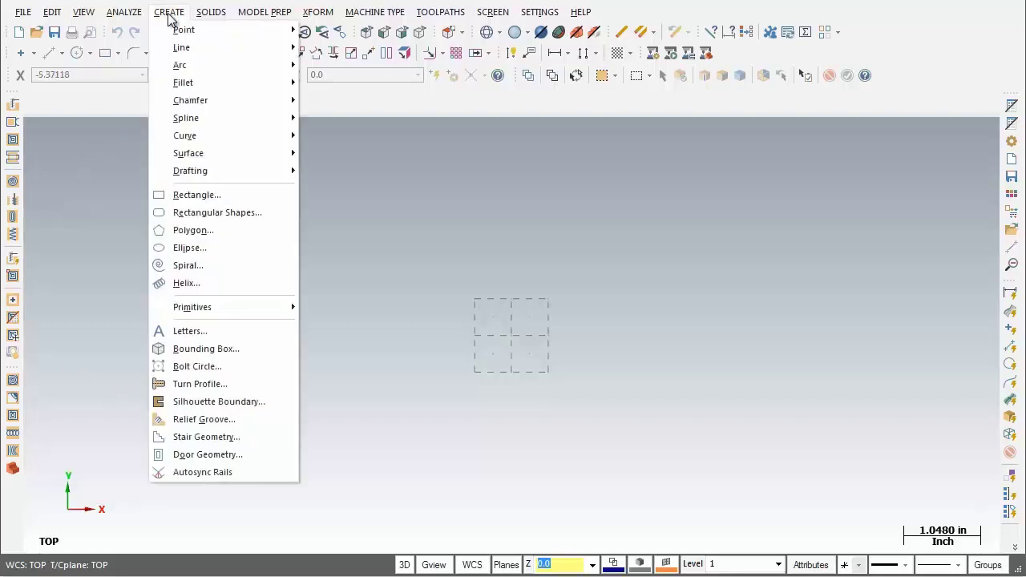
mouse_move(188, 52)
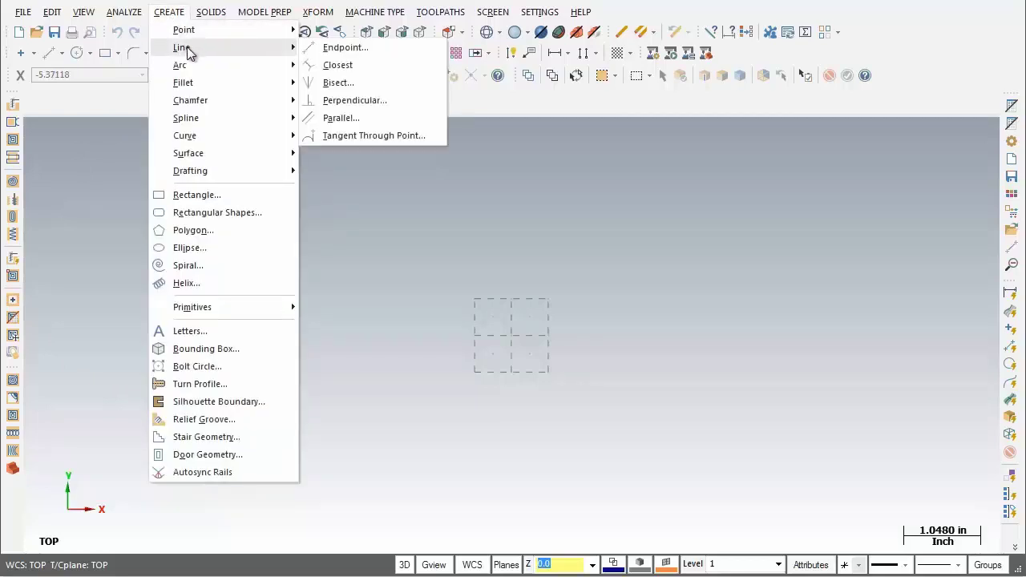
left_click(361, 53)
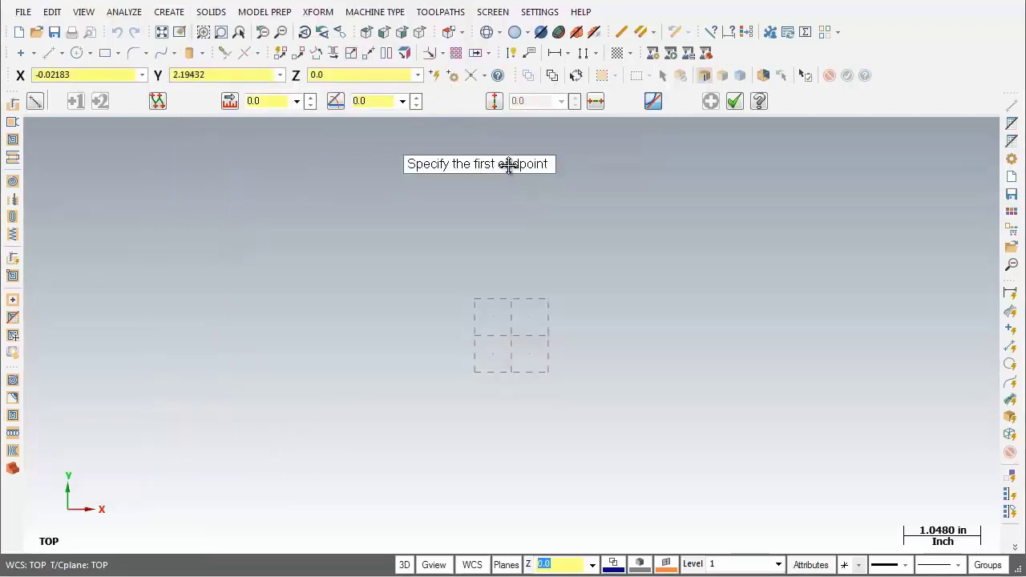
Step: Try the small font for the on-screen command prompt and restore the large font
right_click(509, 163)
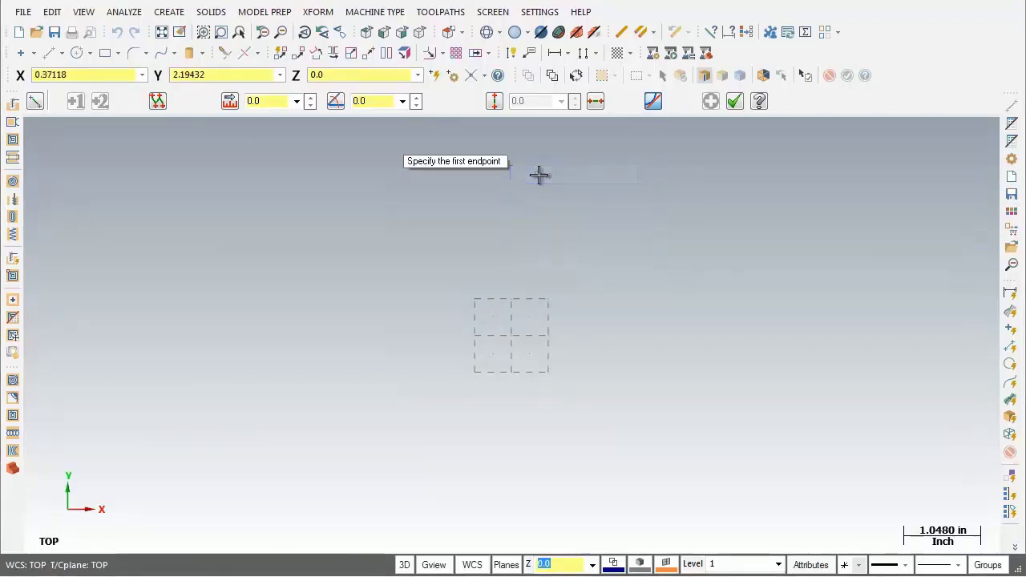
left_click(542, 177)
right_click(486, 162)
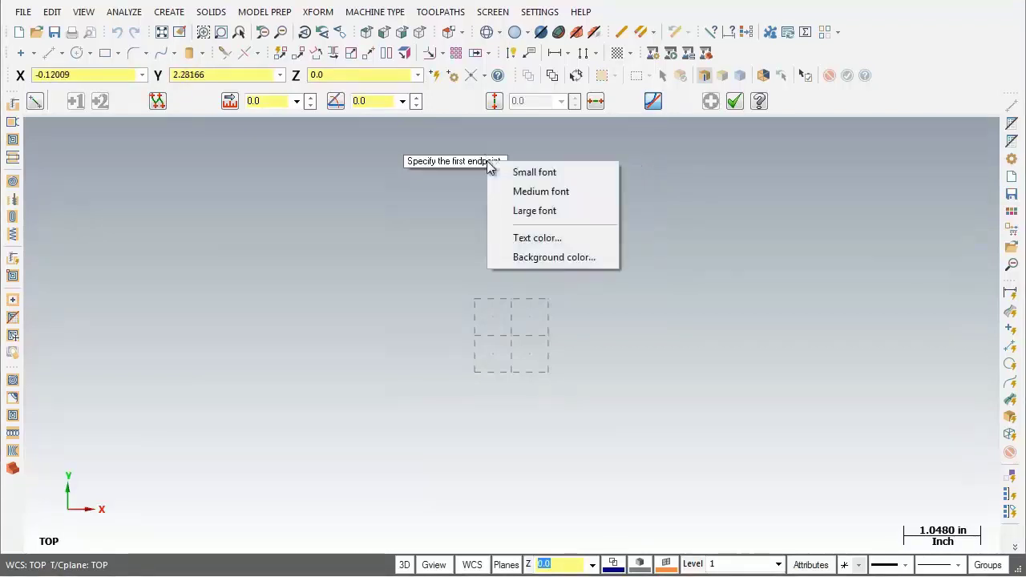
left_click(536, 213)
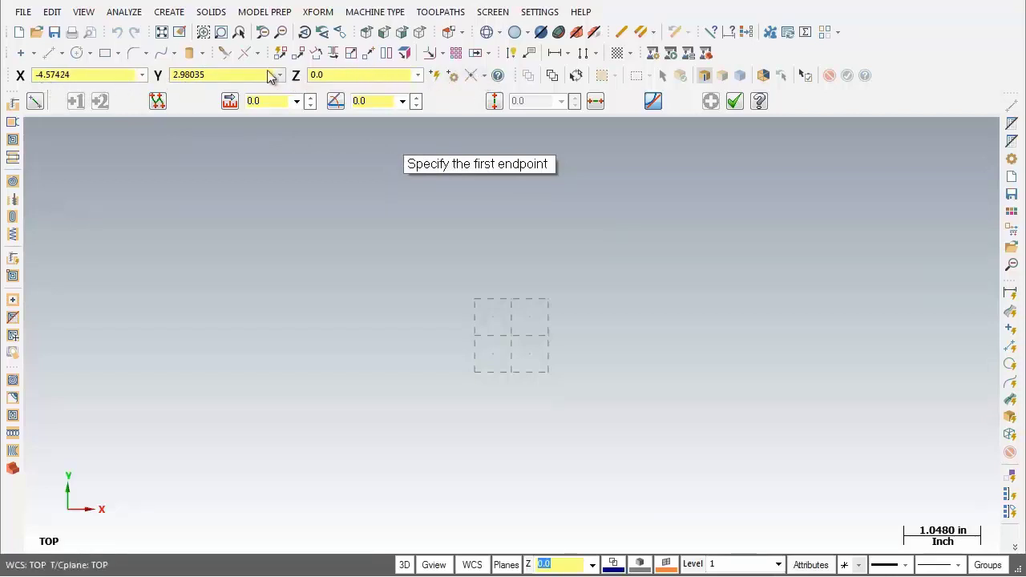
Step: Place the line's first endpoint at the origin by entering the coordinates X 0, Y 0
double_click(72, 74)
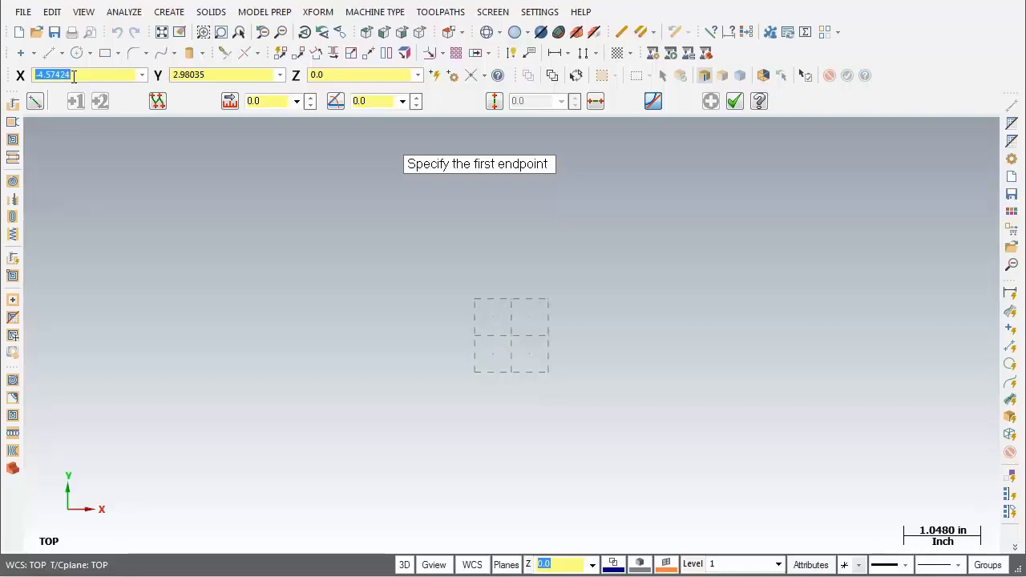
type("0")
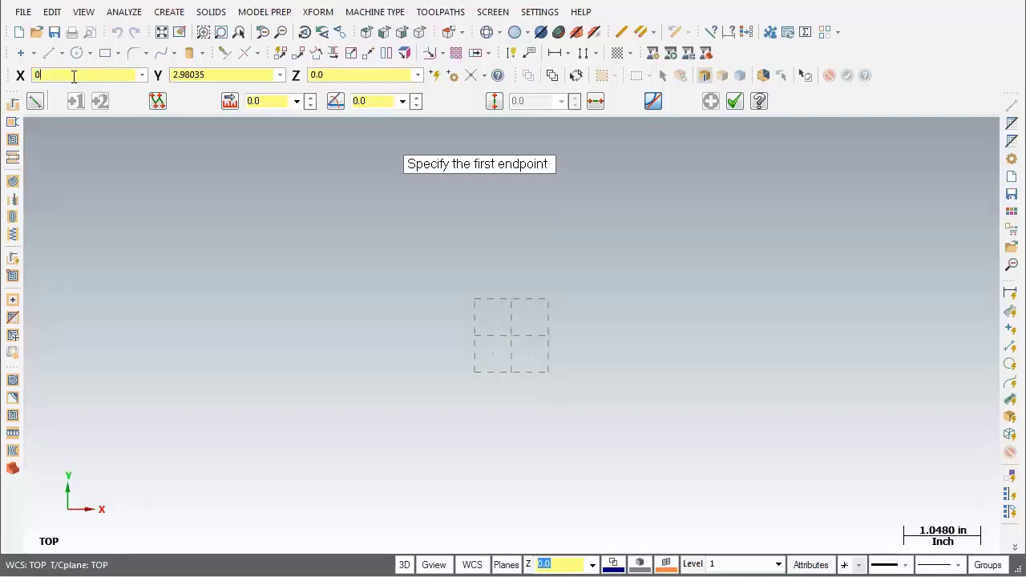
key("Tab")
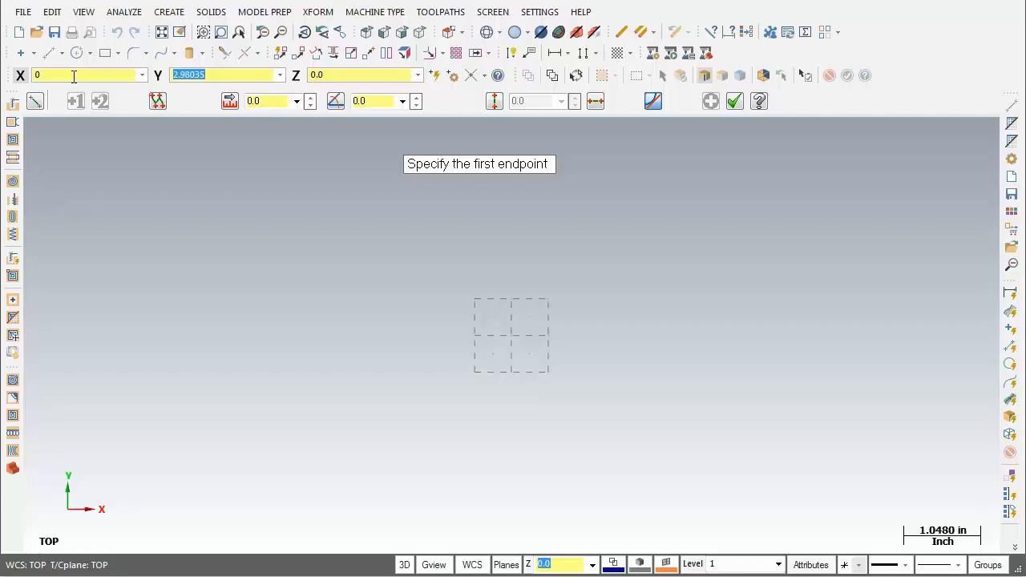
type("0")
key("Tab")
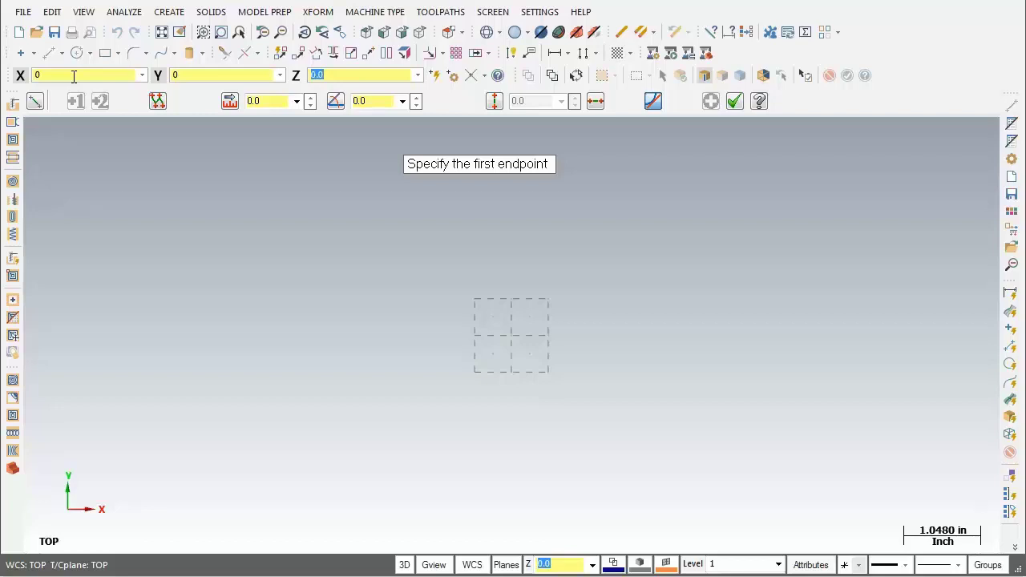
key("Return")
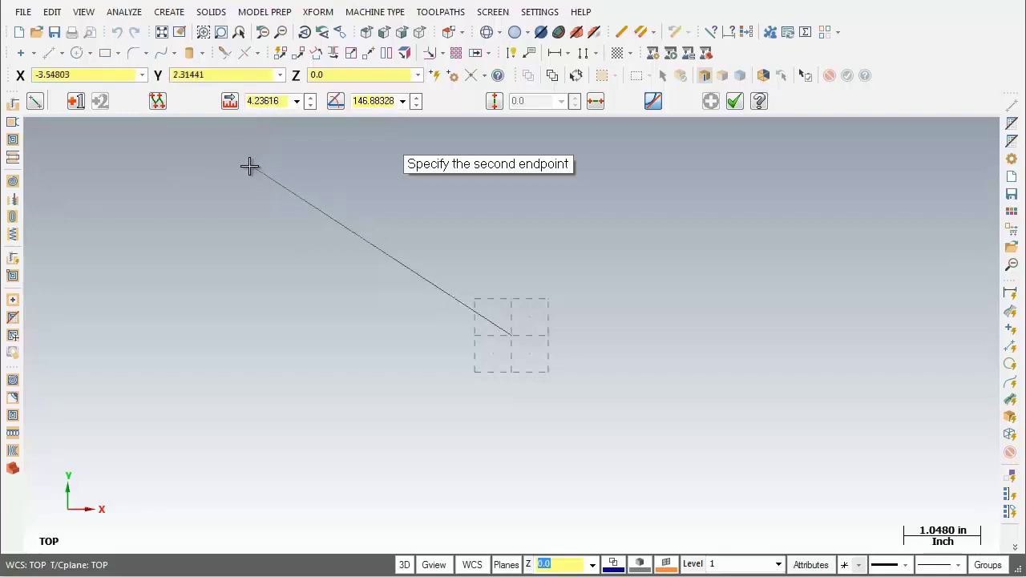
Step: Place the line's second endpoint at X 0, Y 5 and apply the vertical line
left_click(50, 74)
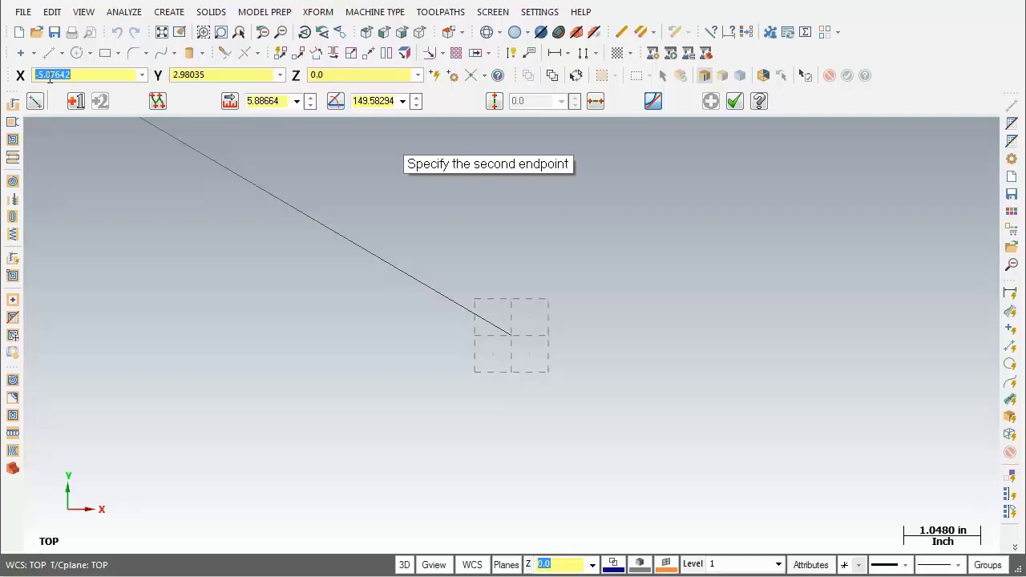
type("0")
key("Tab")
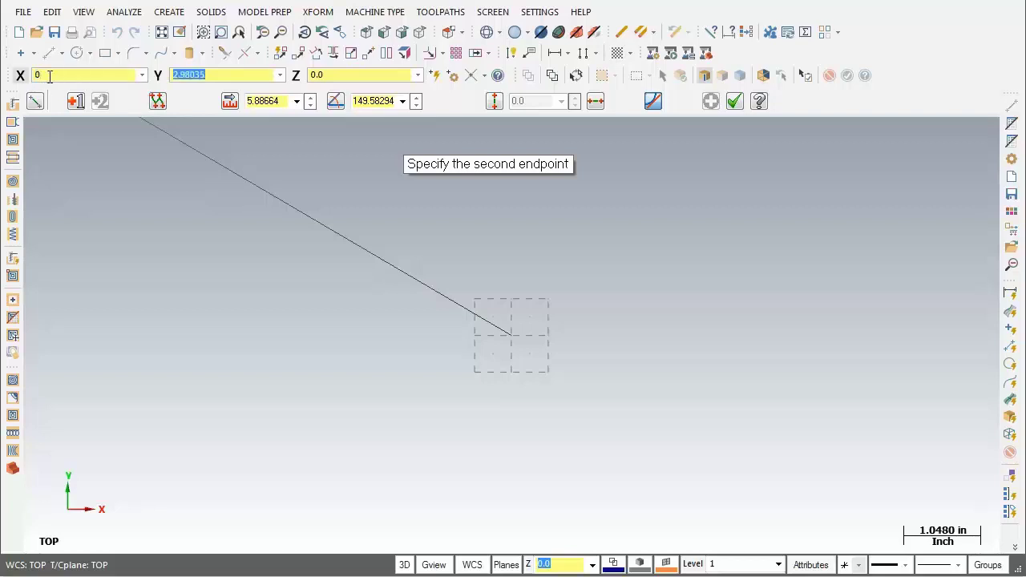
type("5")
key("Tab")
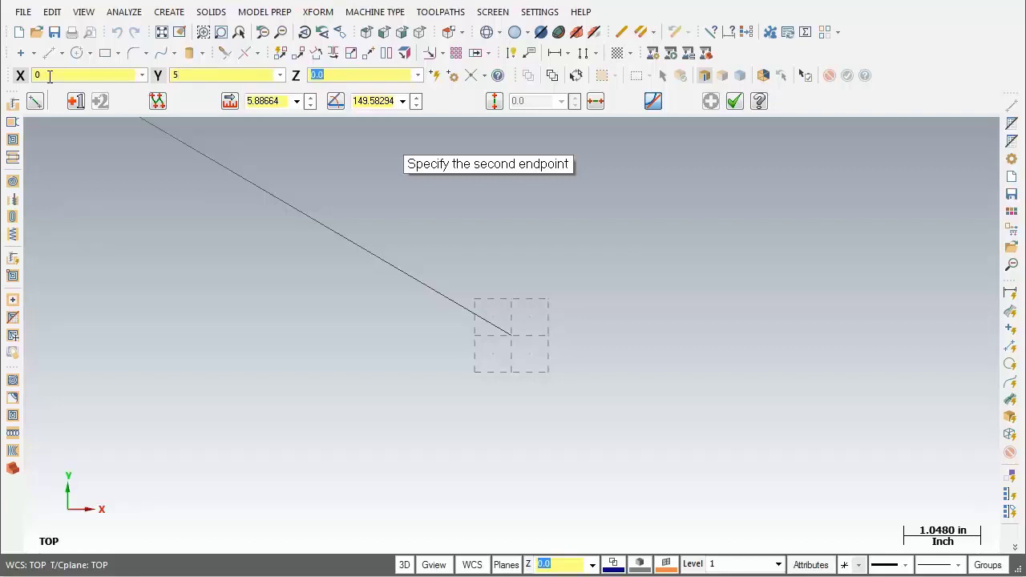
key("Return")
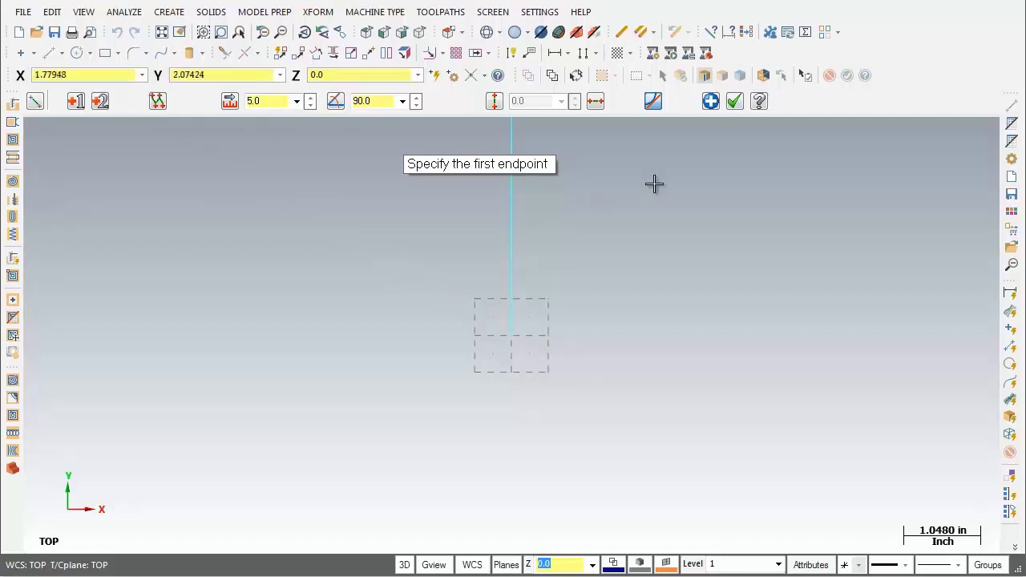
left_click(711, 105)
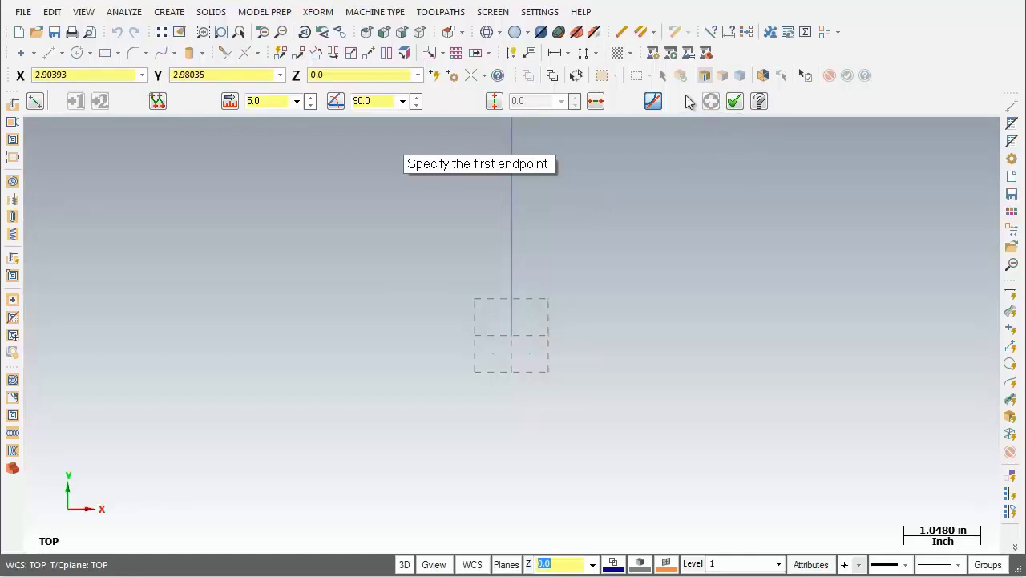
Step: Draw a horizontal line from the vertical line's upper endpoint to X 1.5, Y 5.0
left_click(162, 35)
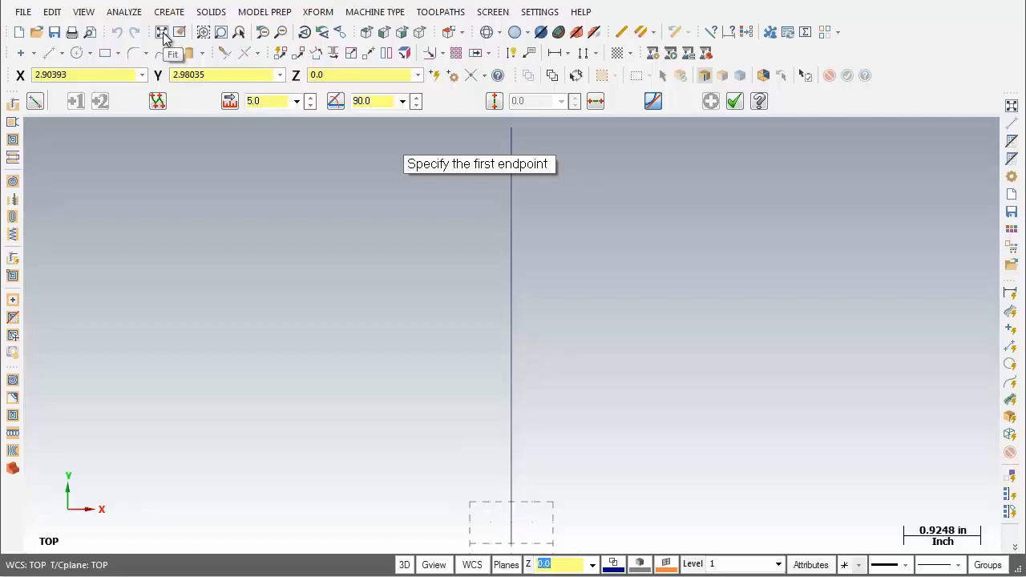
left_click(284, 36)
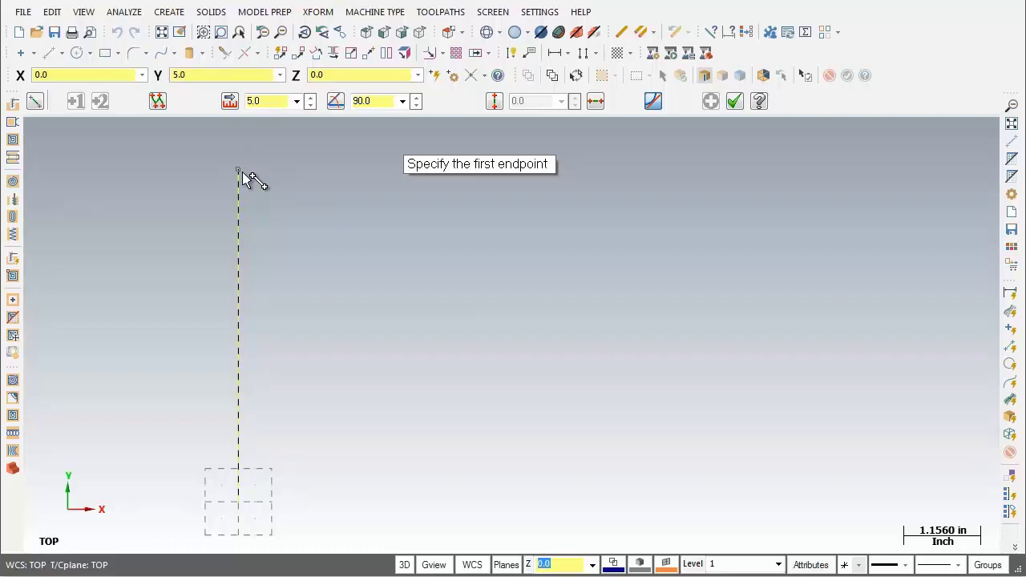
left_click(242, 171)
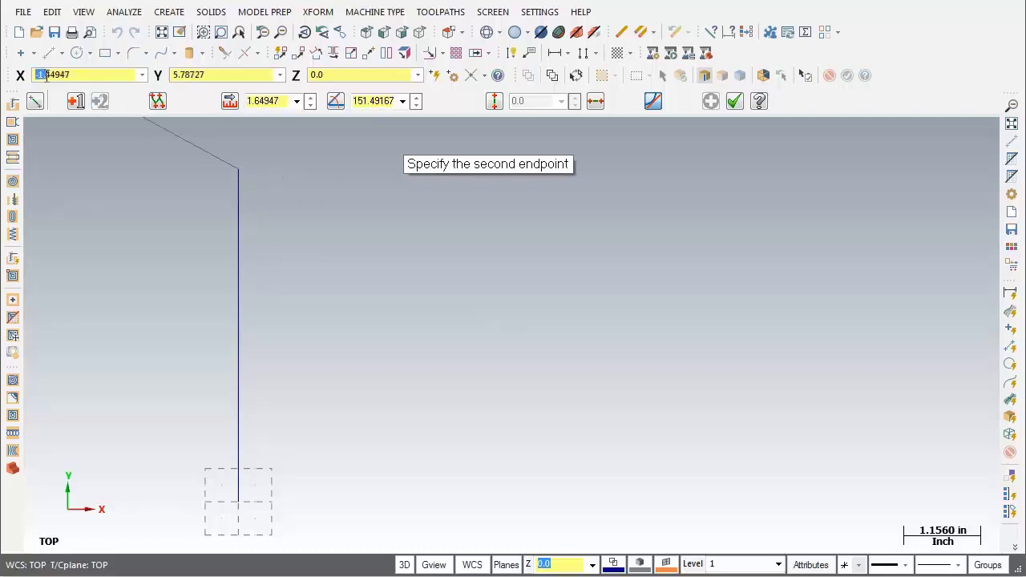
left_click(20, 75)
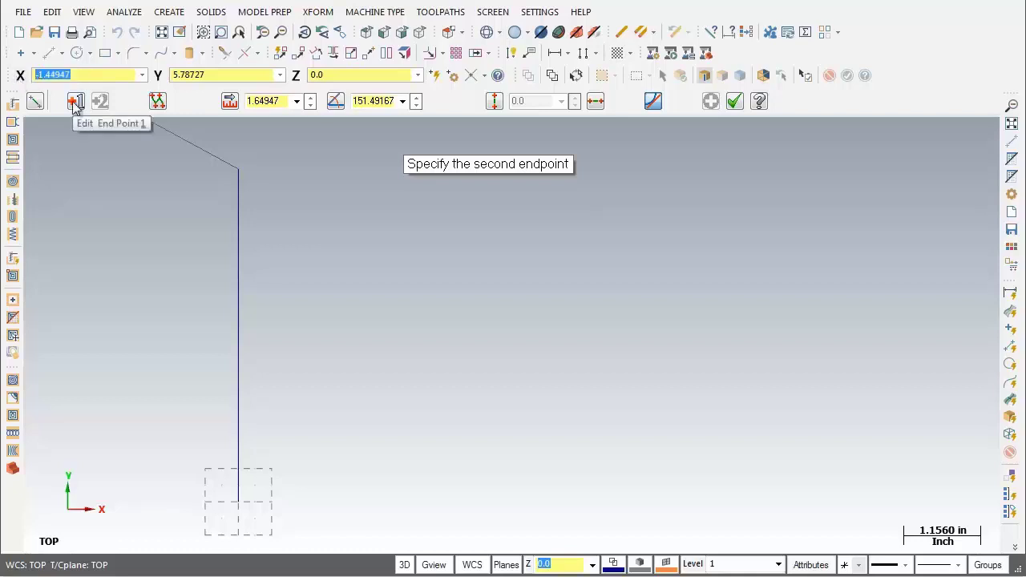
type("1.5")
key("Tab")
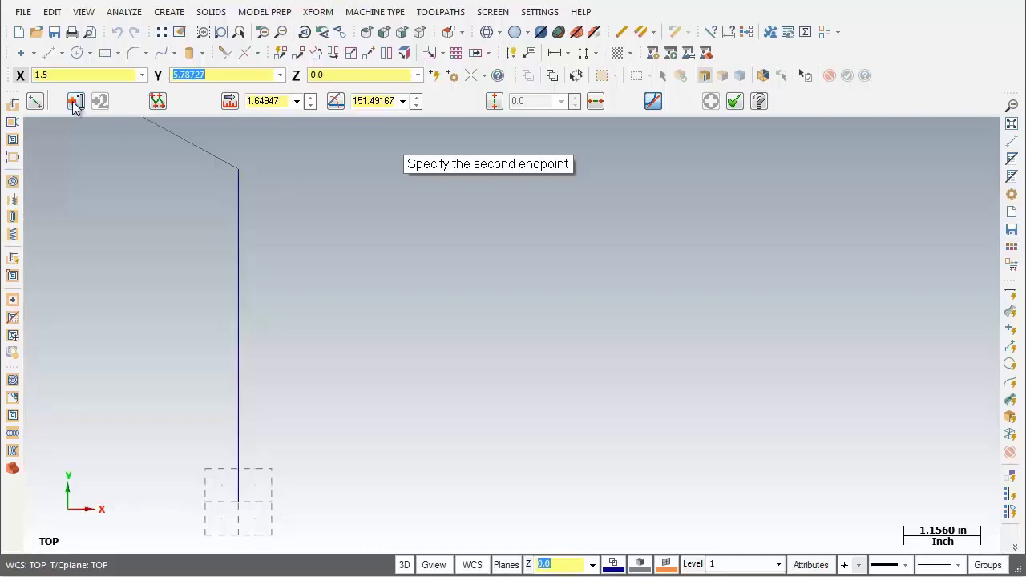
type("5.0")
key("Tab")
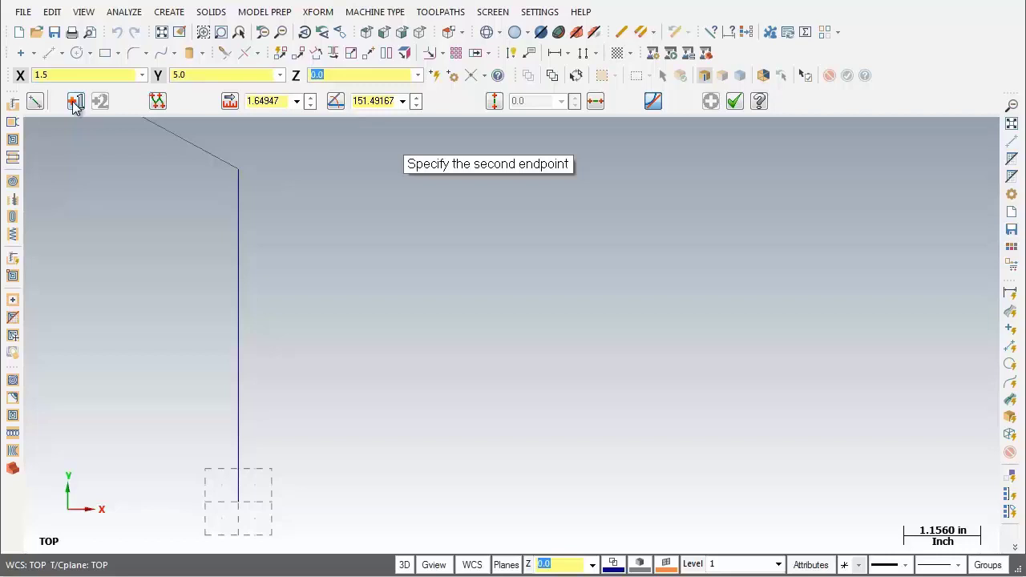
key("Return")
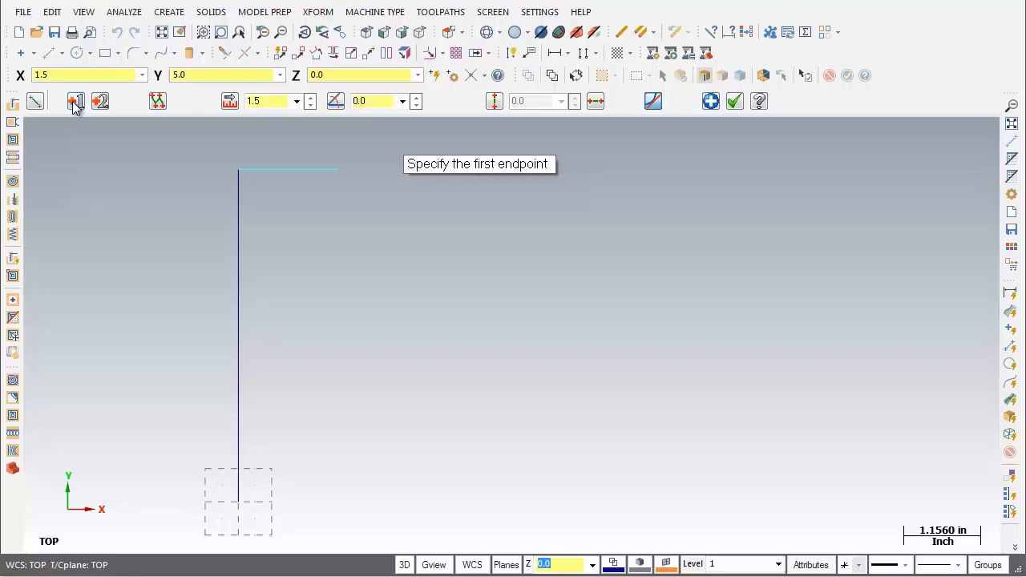
left_click(73, 104)
Step: Draw a sloped line from the free end of the top horizontal line to X 3, Y 3
left_click_drag(449, 165, 541, 144)
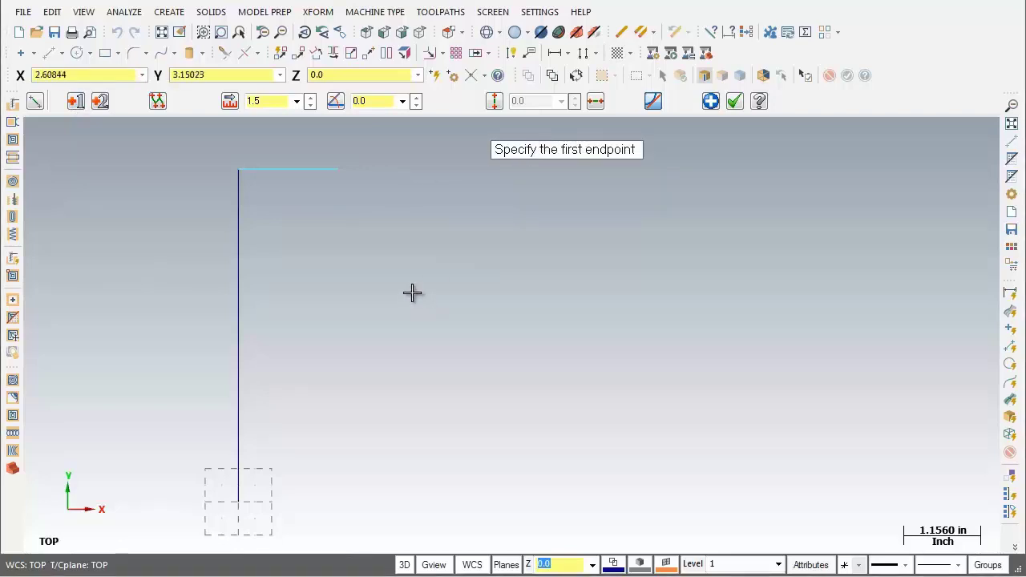
left_click(340, 171)
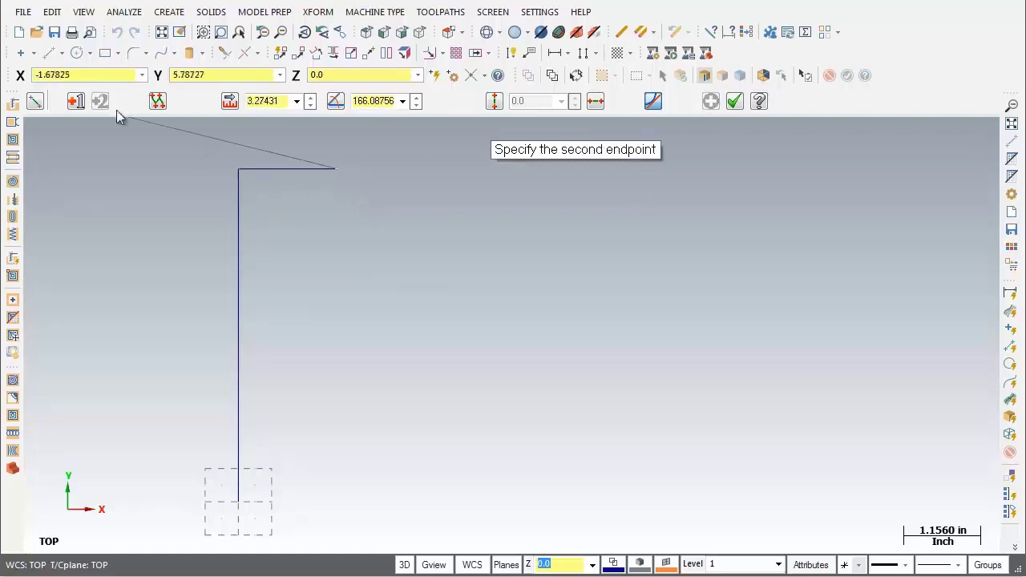
left_click(64, 75)
type("3")
key("Tab")
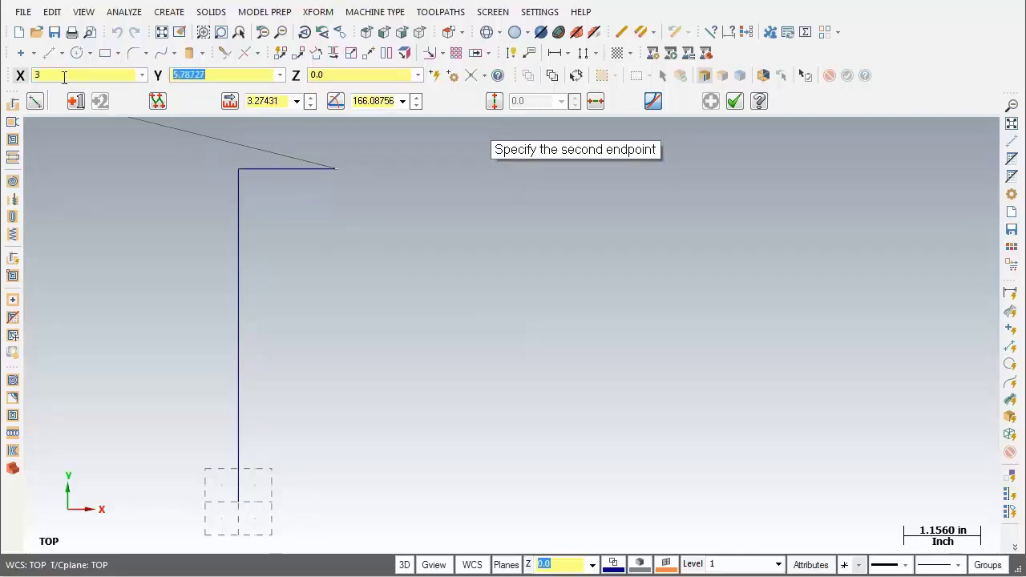
type("3")
key("Tab")
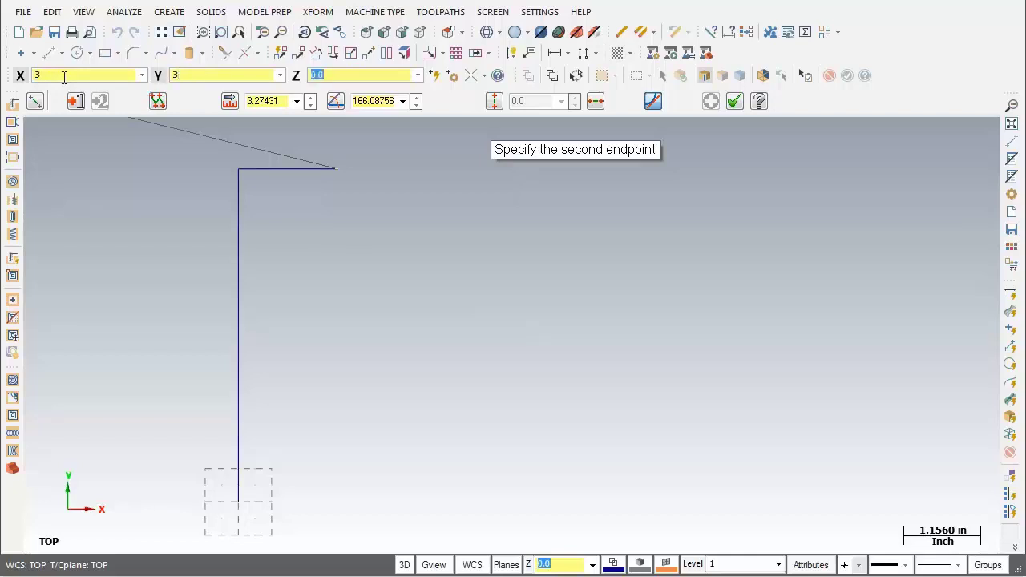
key("Return")
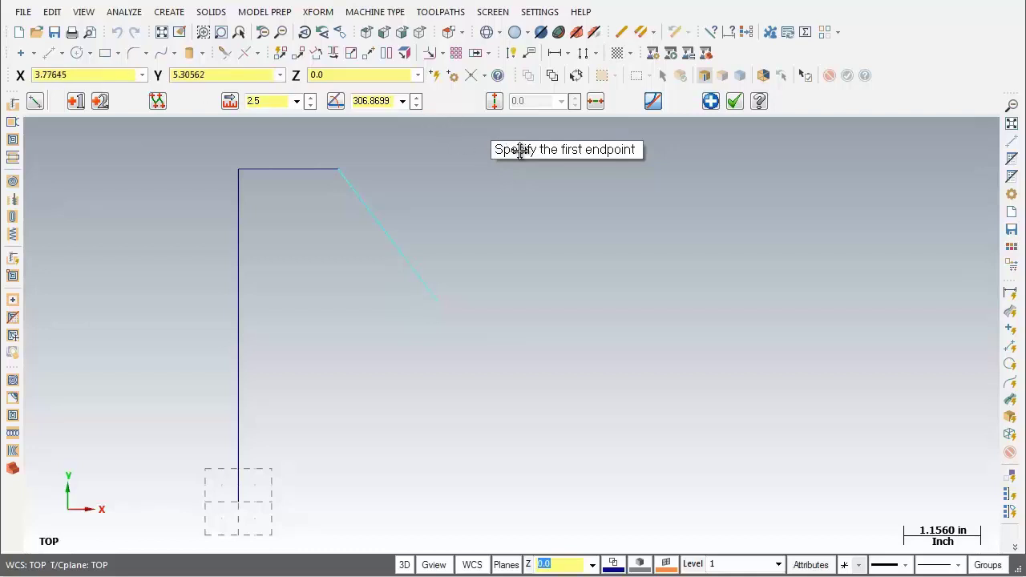
Step: Draw a short vertical line from the sloped line's lower endpoint down to X 3, Y 2.5
left_click_drag(520, 150, 482, 161)
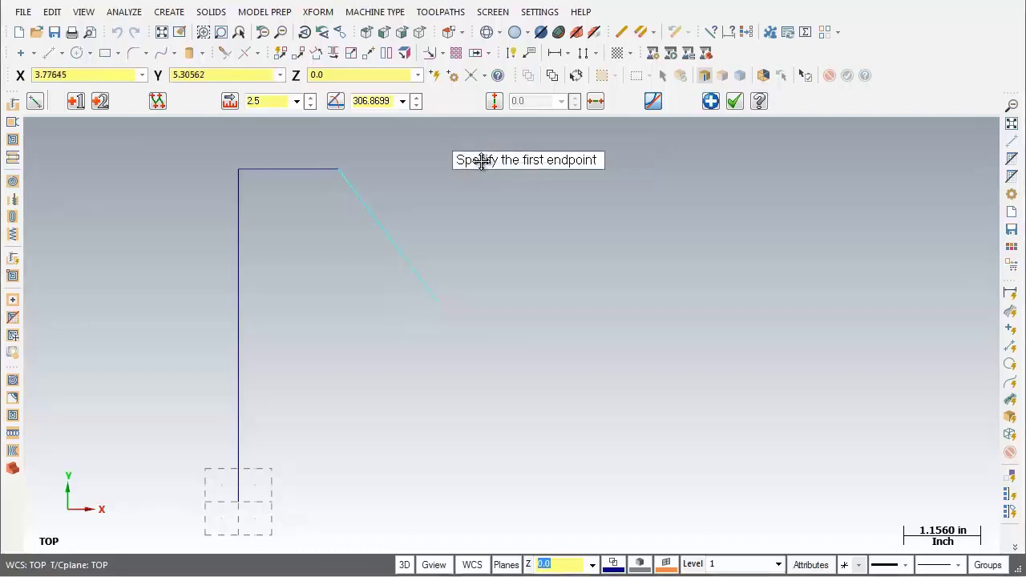
left_click(440, 303)
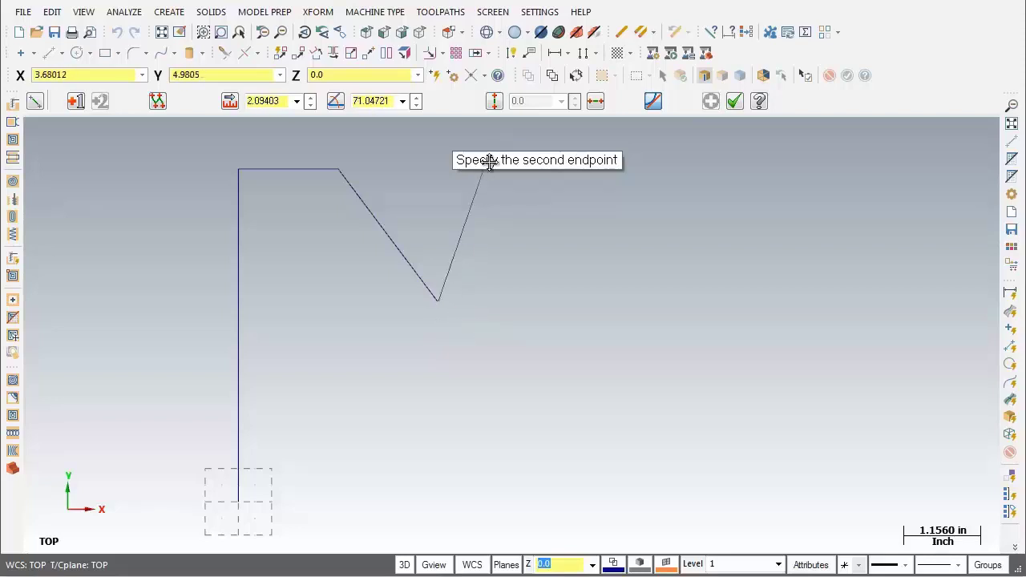
double_click(58, 75)
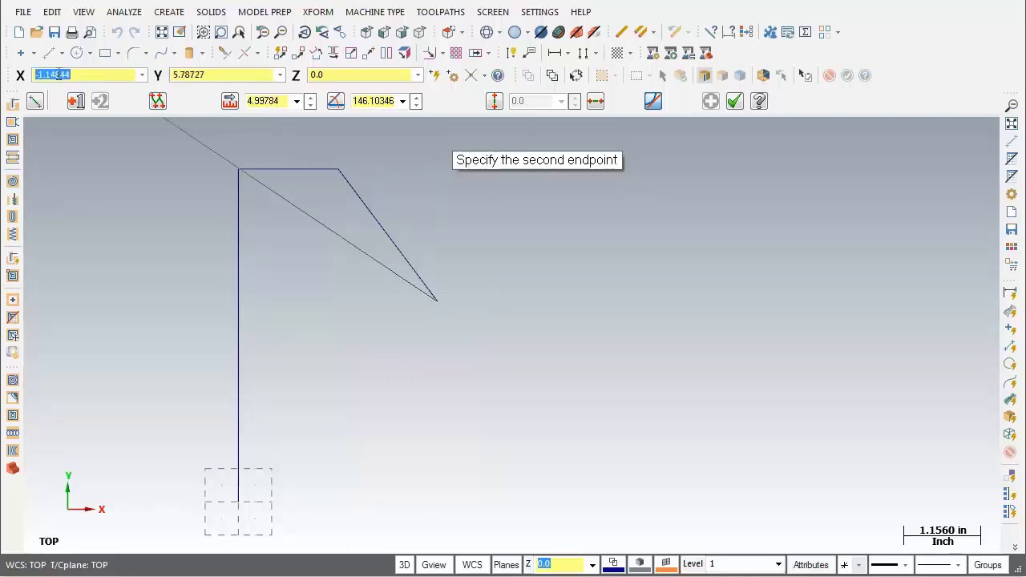
type("3")
key("Tab")
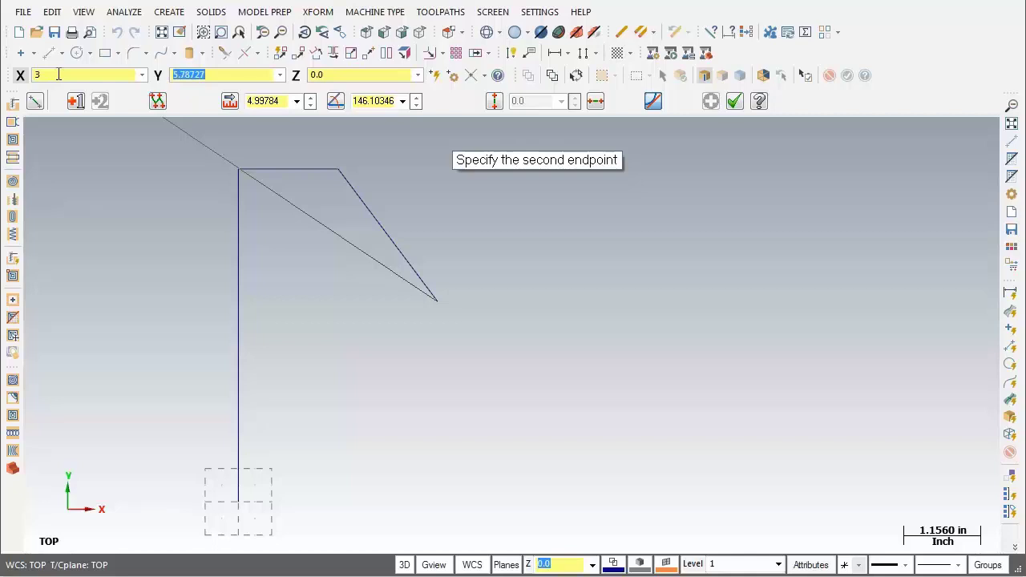
type("2.5")
key("Tab")
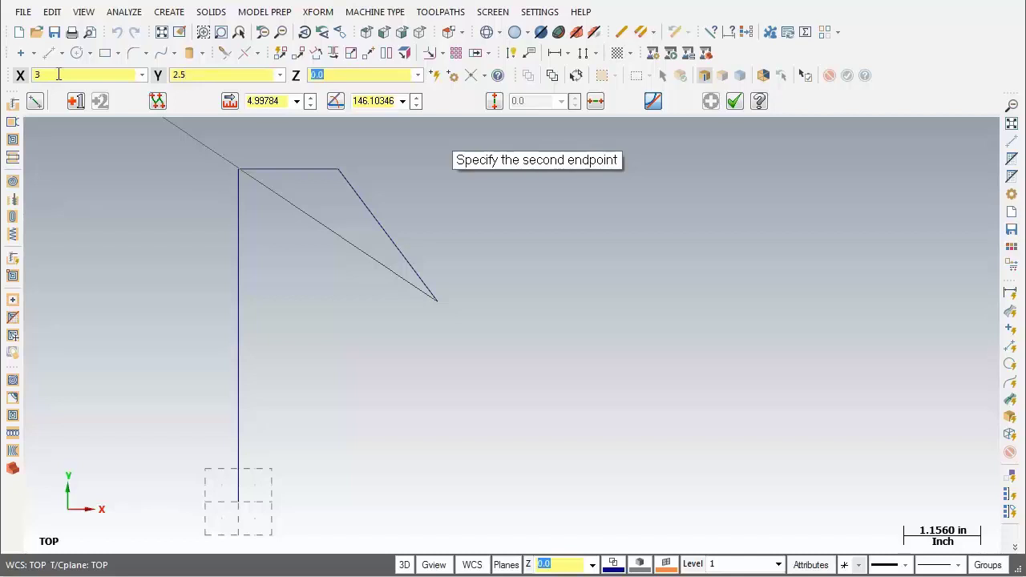
key("Return")
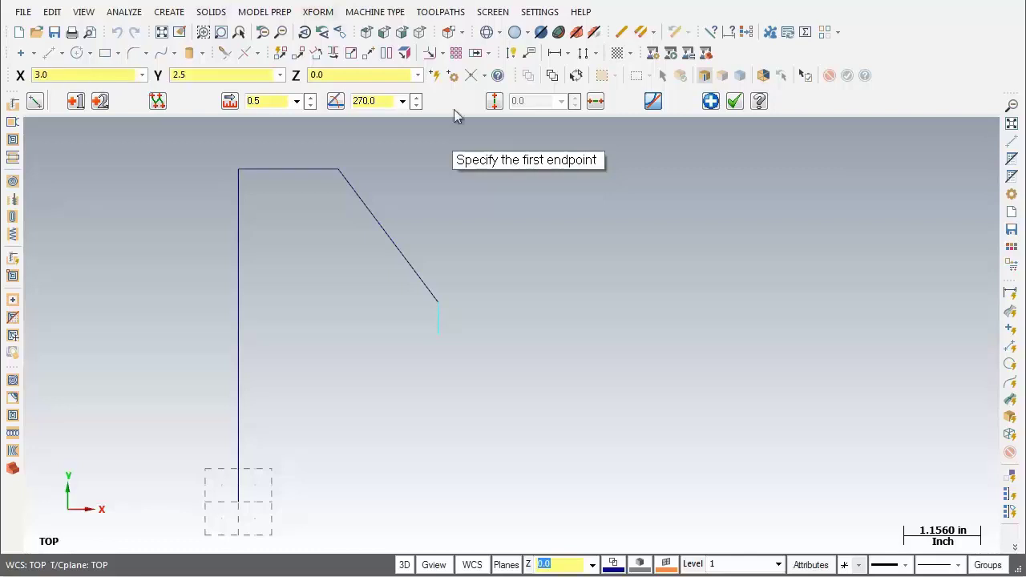
Step: Draw a horizontal line from the lower end of the short vertical line to X 5, Y 2.5
left_click(444, 335)
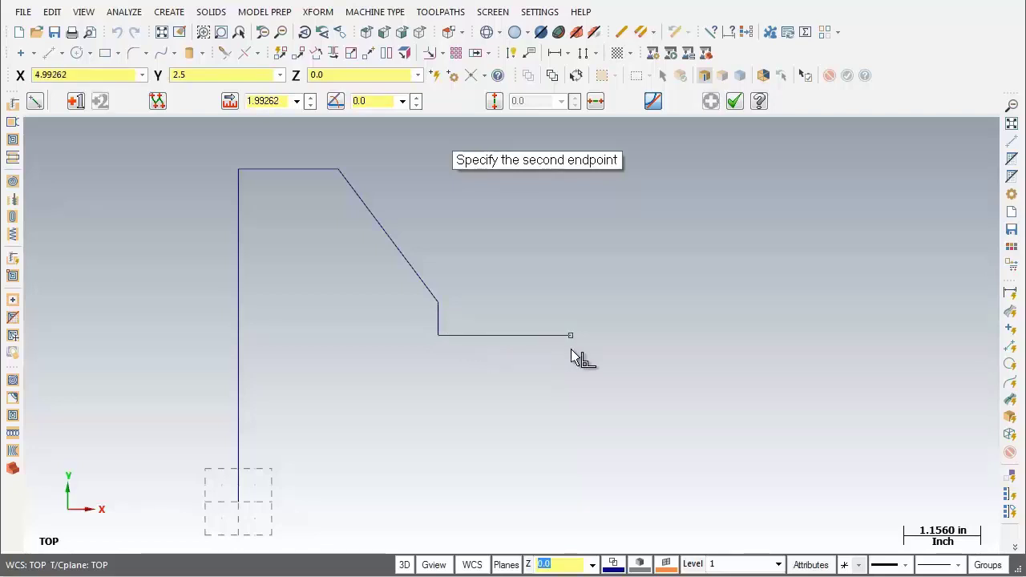
left_click(89, 75)
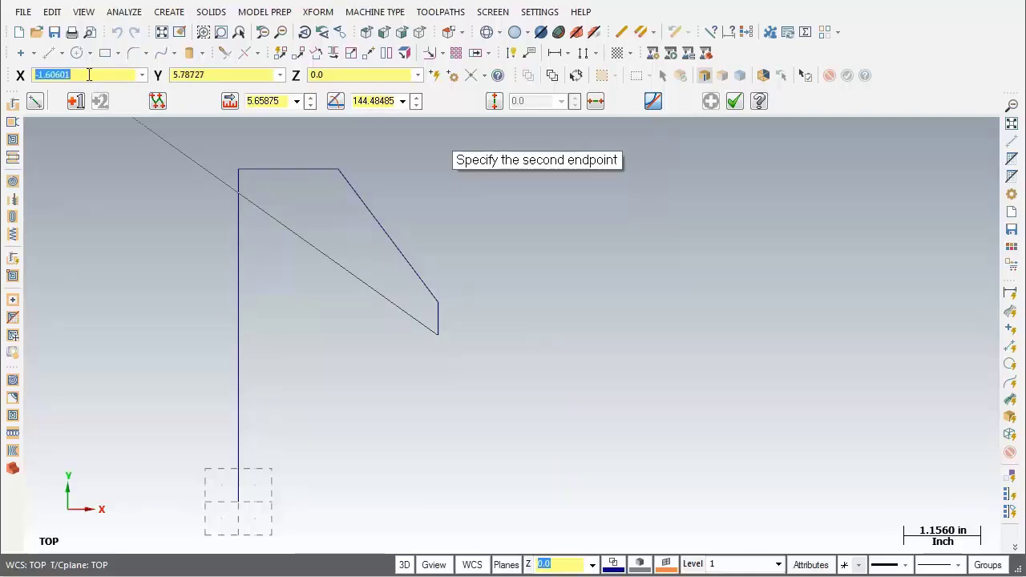
type("5")
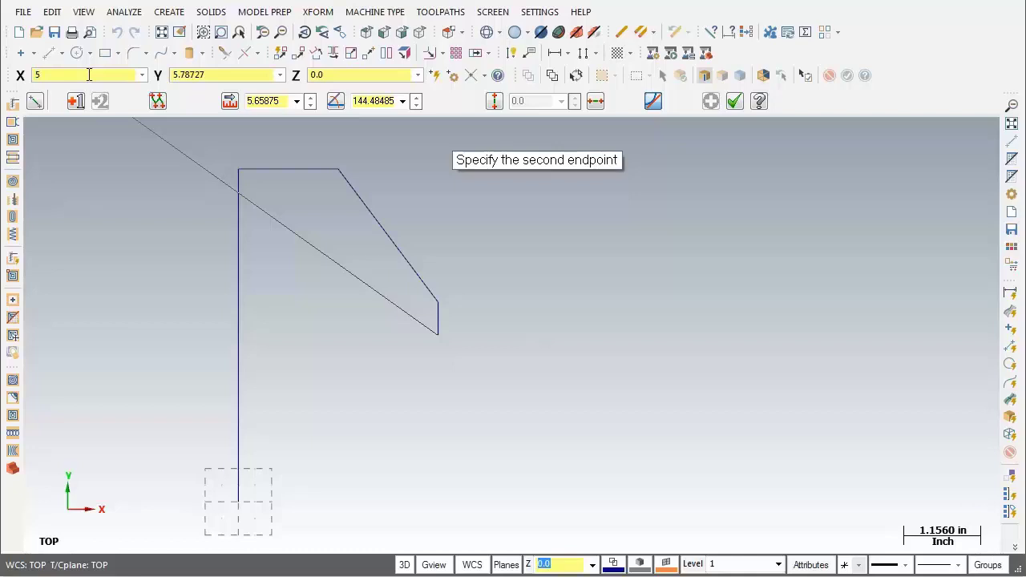
key("Tab")
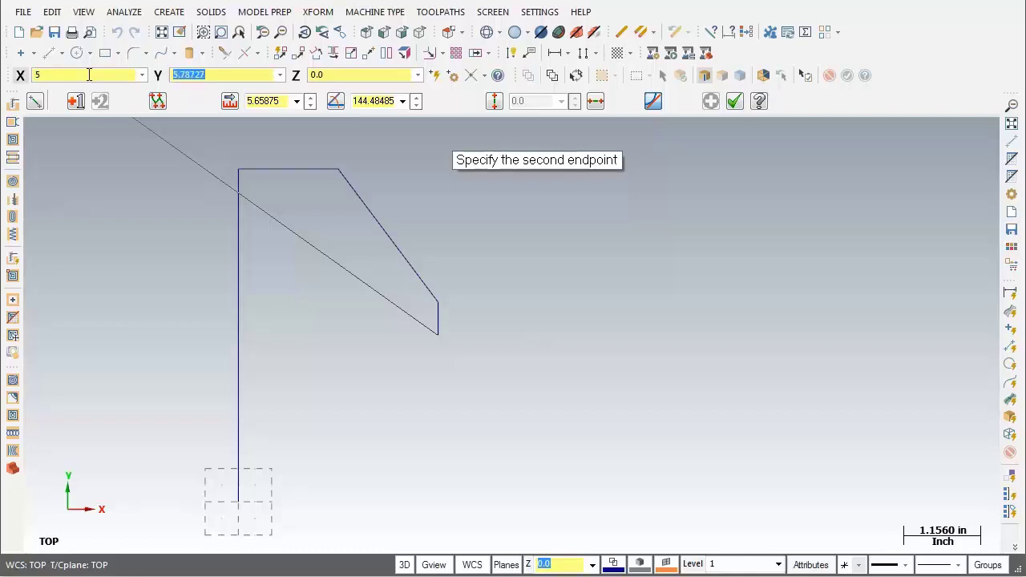
type("2.5")
key("Tab")
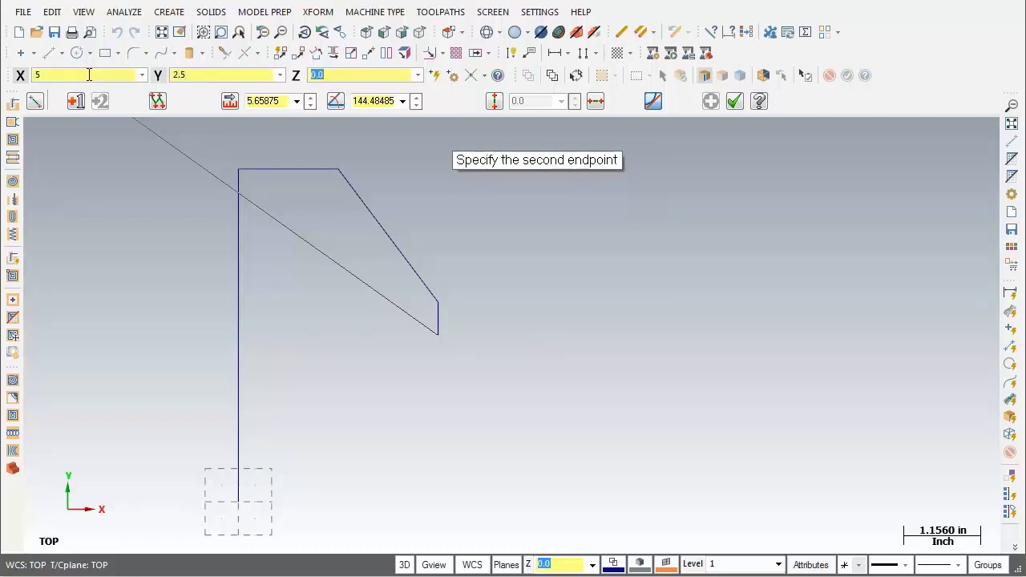
key("Return")
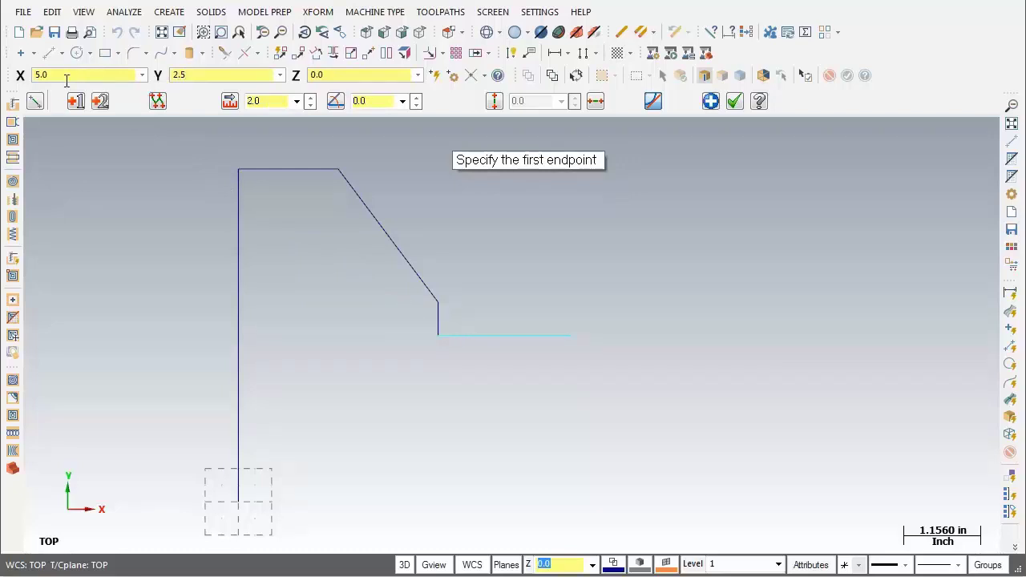
Step: Draw a short vertical line from the free end of the lower horizontal line up to X 5, Y 3
left_click(575, 336)
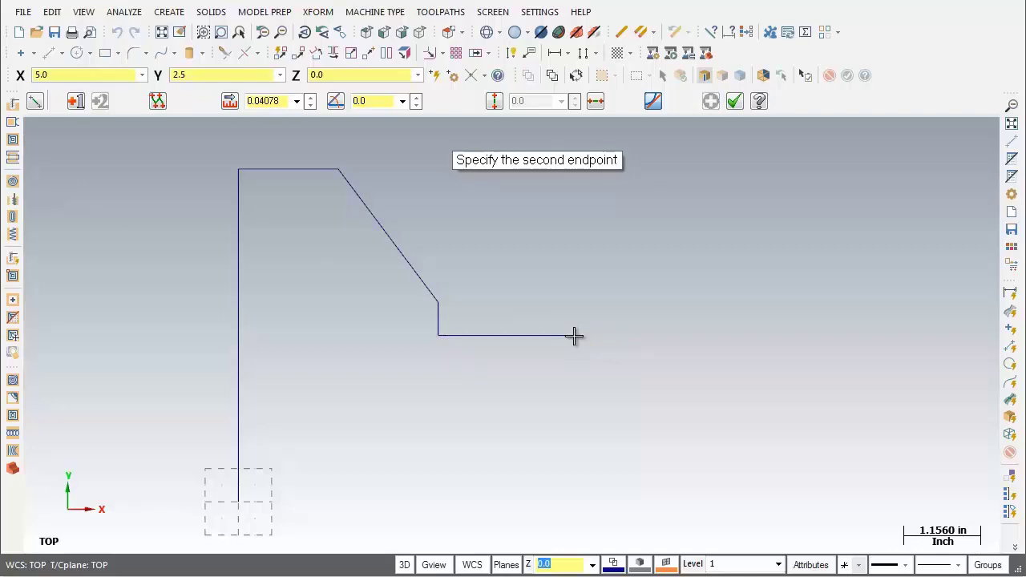
left_click(67, 73)
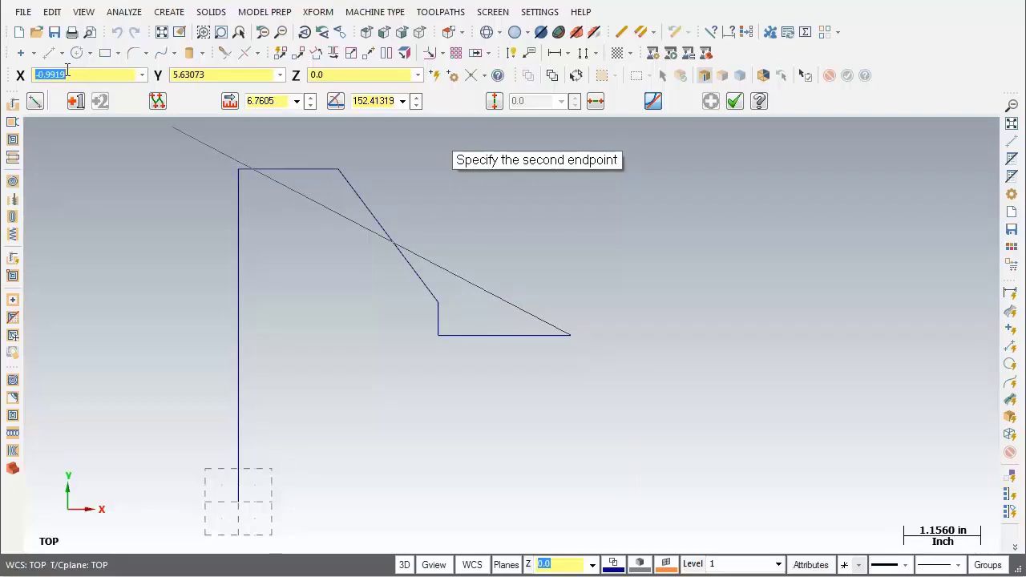
type("5")
key("Tab")
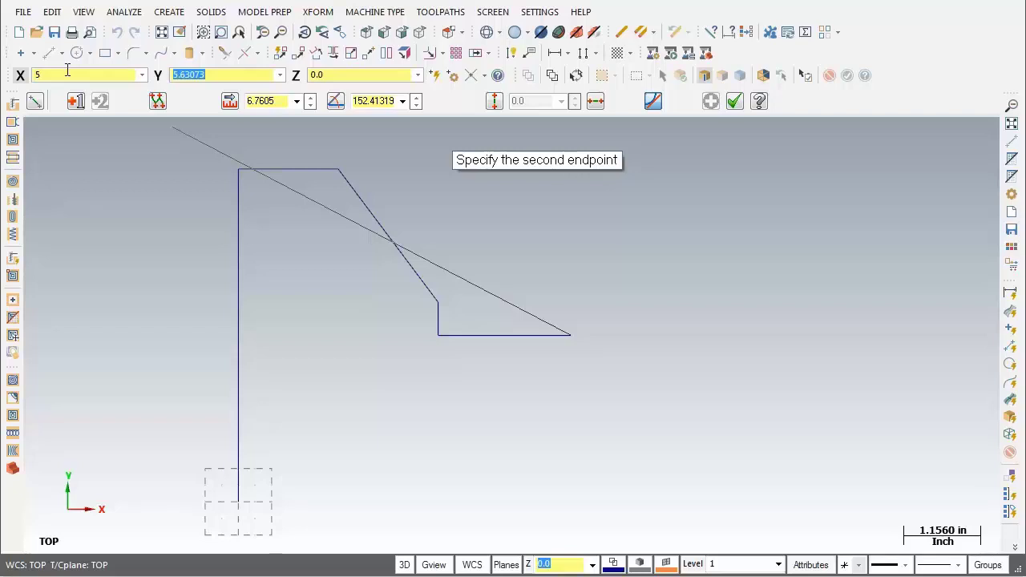
type("3")
key("Tab")
key("Return")
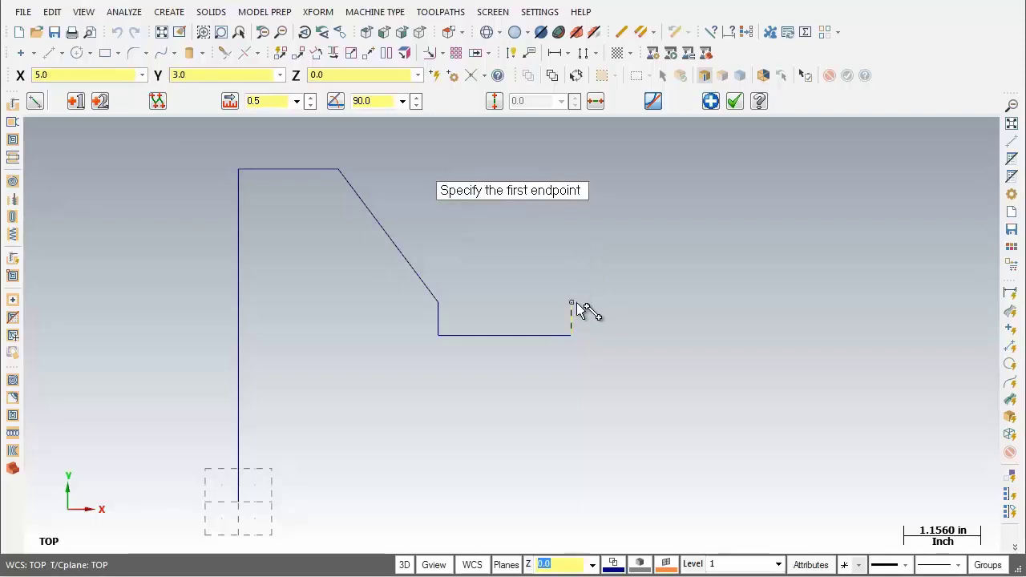
Step: Draw a rising sloped line from the upper end of the second short vertical line to X 6.5, Y 5
left_click(576, 304)
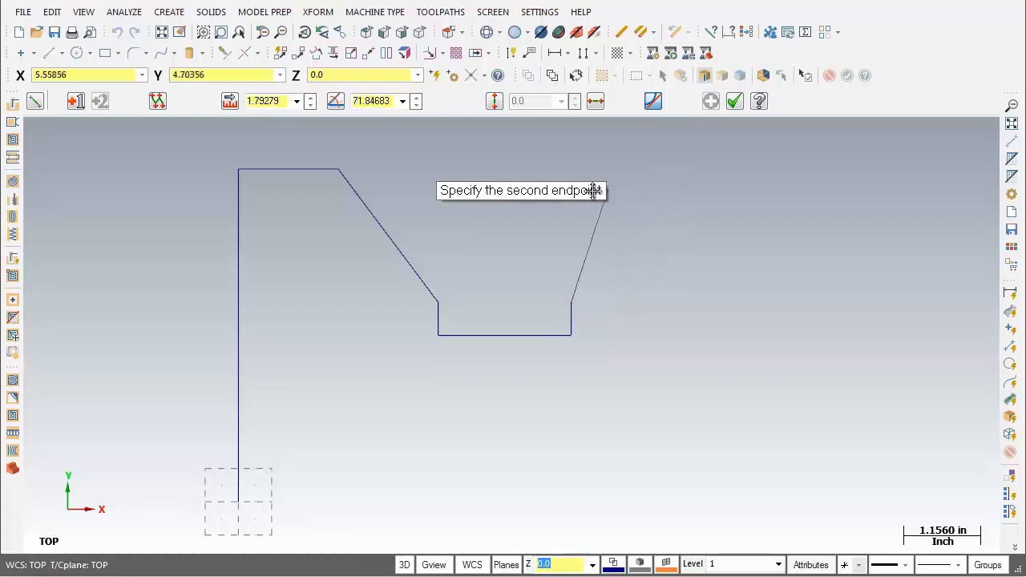
left_click(84, 79)
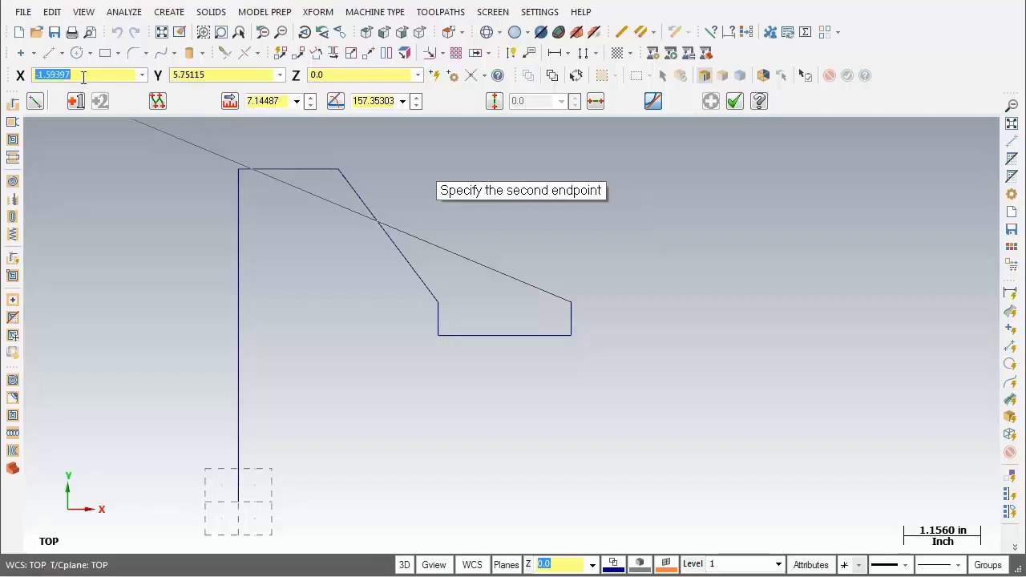
type("6.5")
key("Tab")
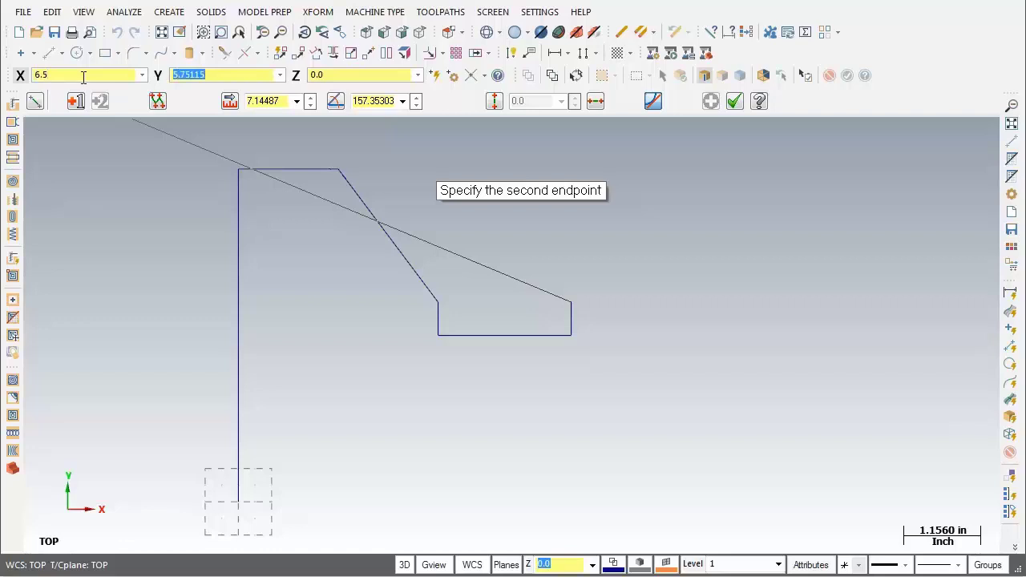
type("5")
key("Tab")
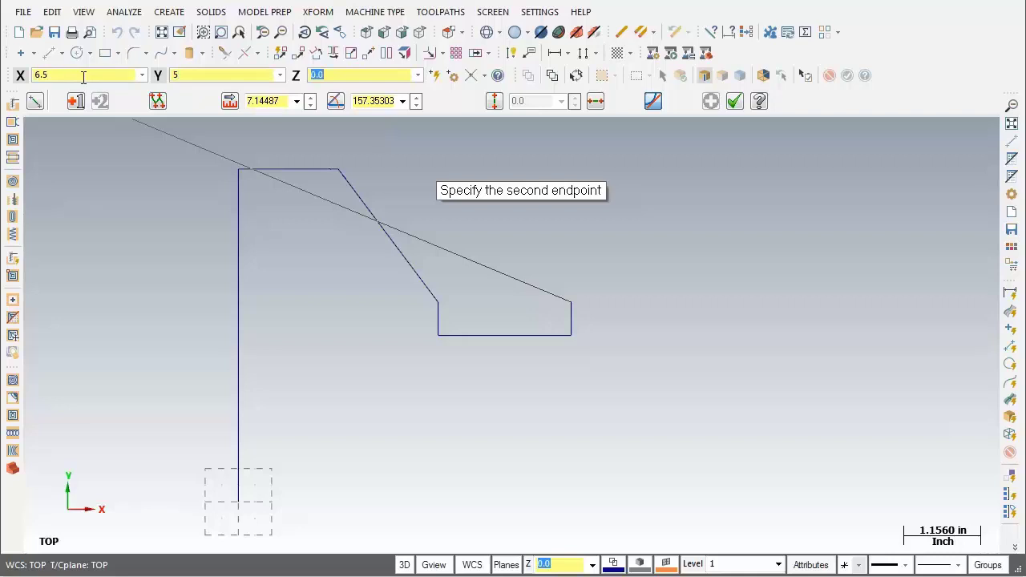
key("Return")
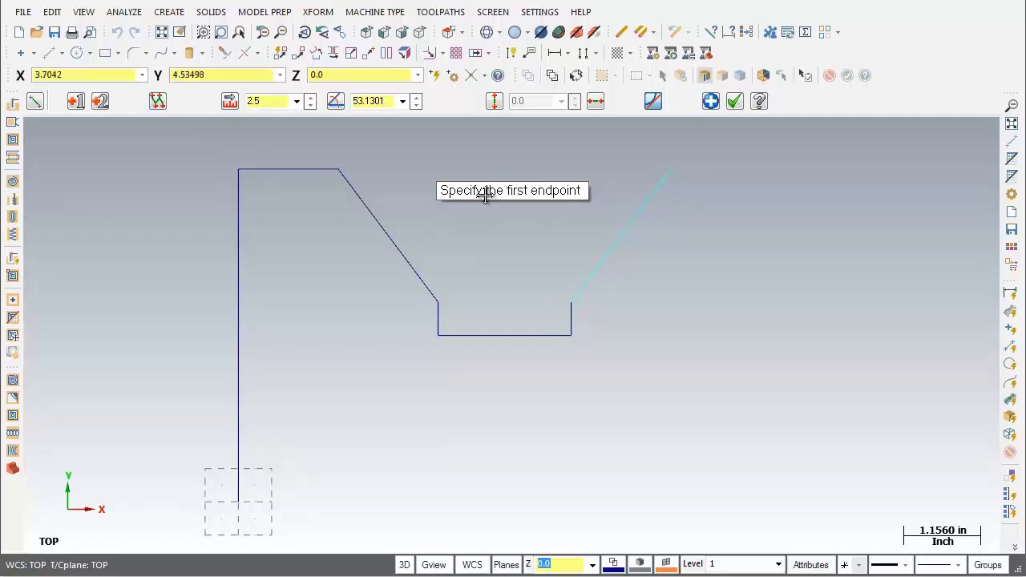
Step: Draw a horizontal line from the upper end of the rising sloped line to X 8, Y 5
left_click(674, 172)
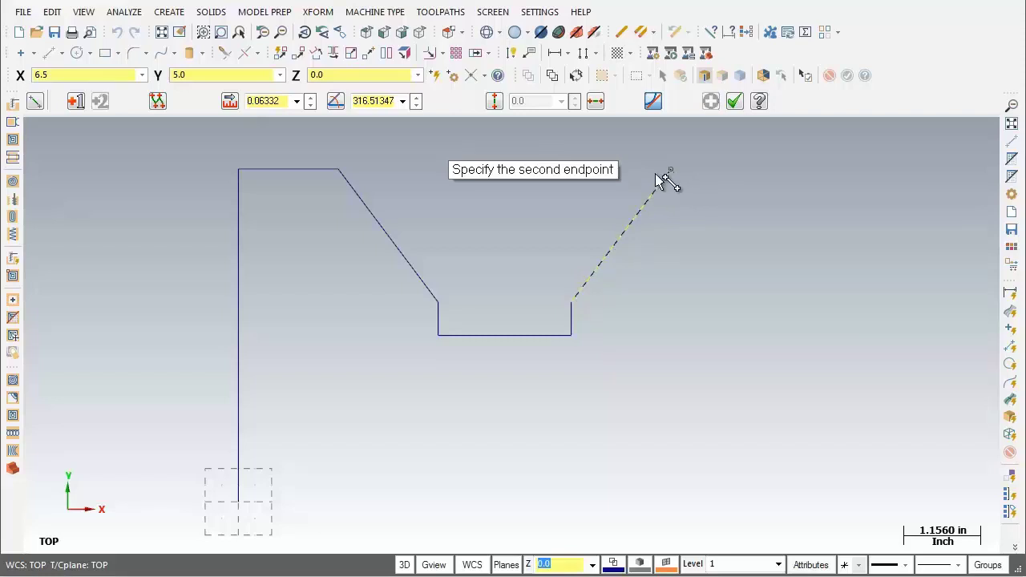
left_click(90, 76)
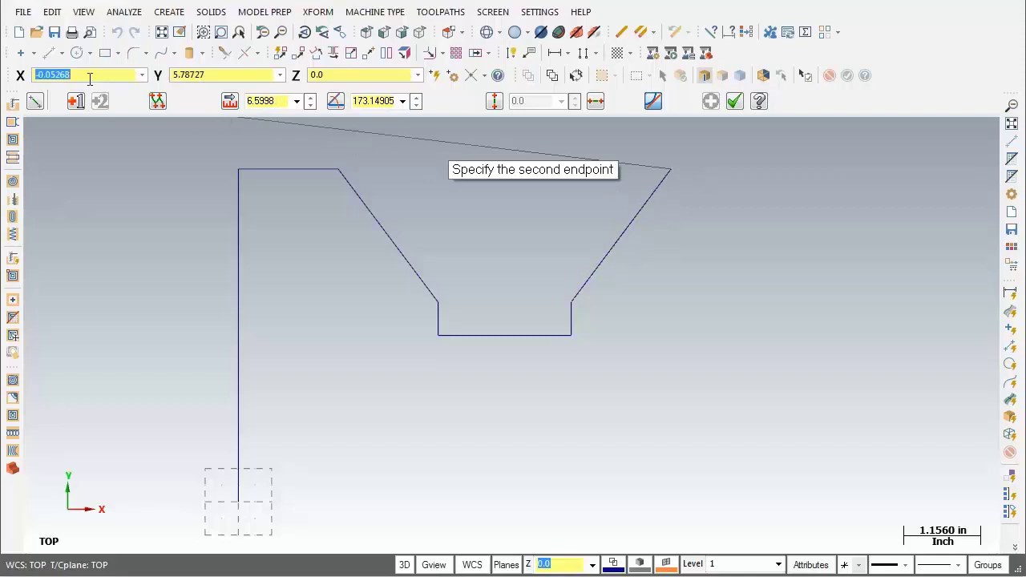
type("8")
key("Tab")
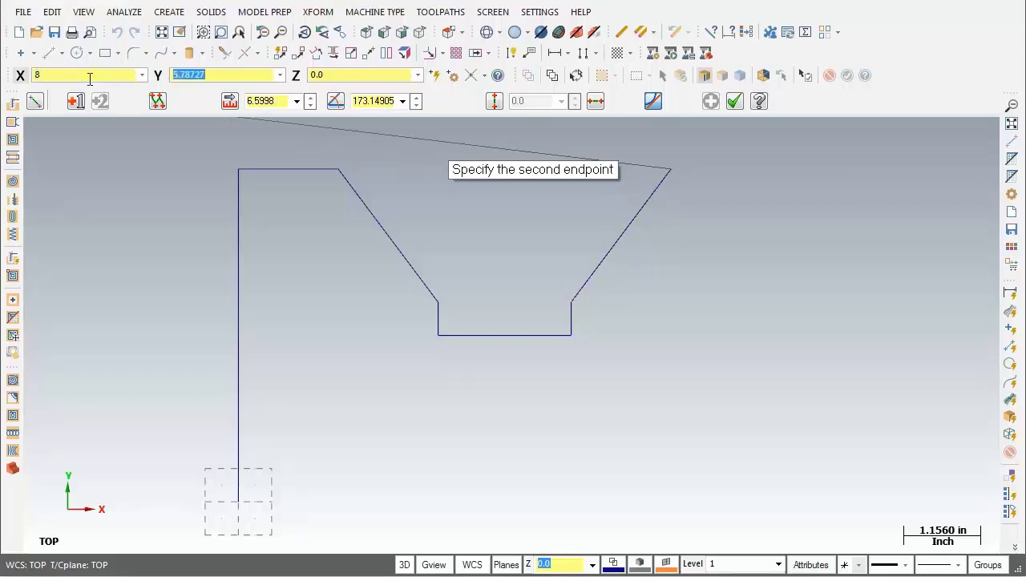
type("5")
key("Tab")
key("Return")
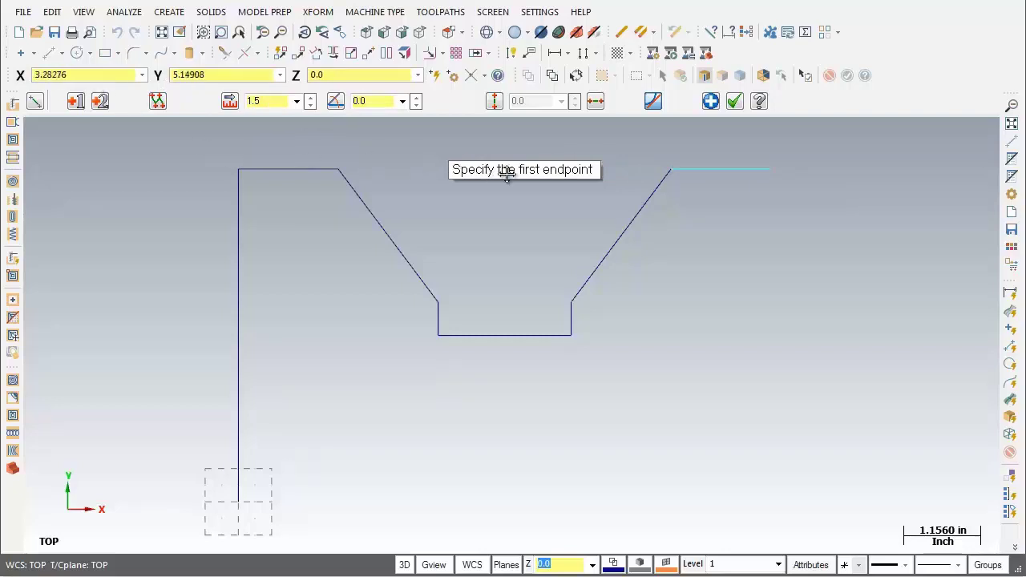
Step: Draw a vertical line from the free end of the upper-right horizontal line down to X 8, Y 0
left_click(774, 168)
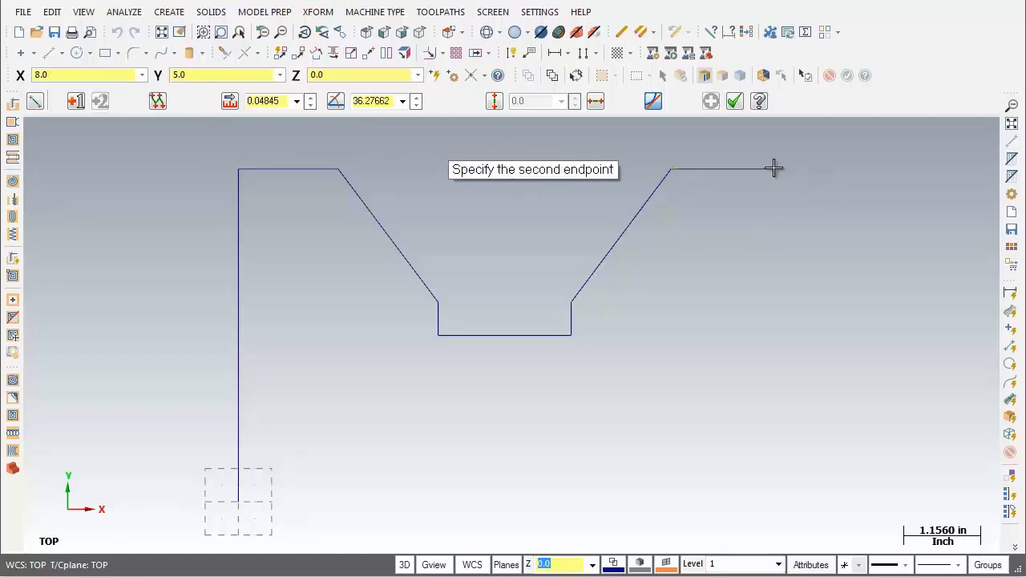
left_click(48, 74)
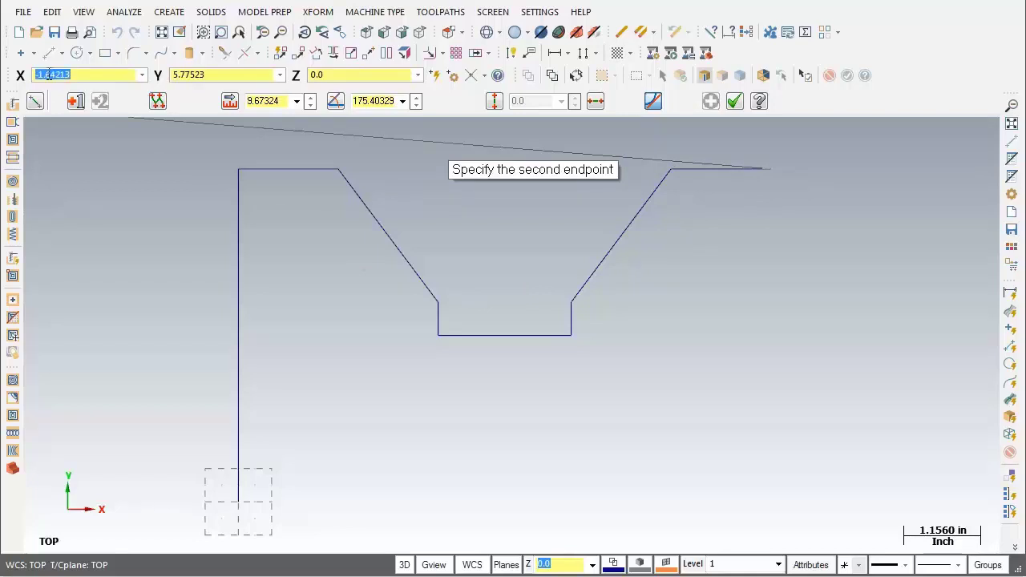
type("8")
key("Tab")
type("0")
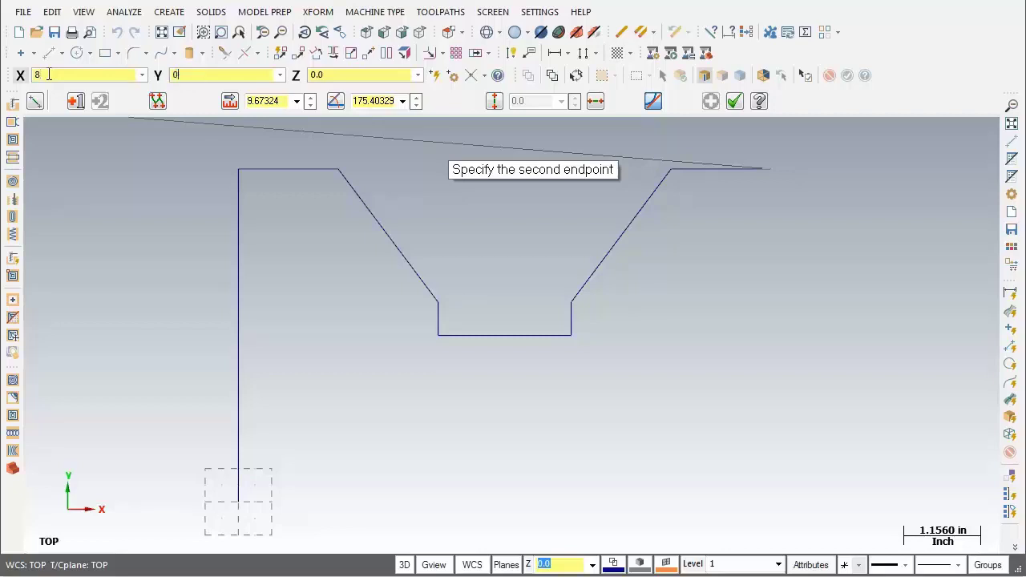
key("Tab")
key("Return")
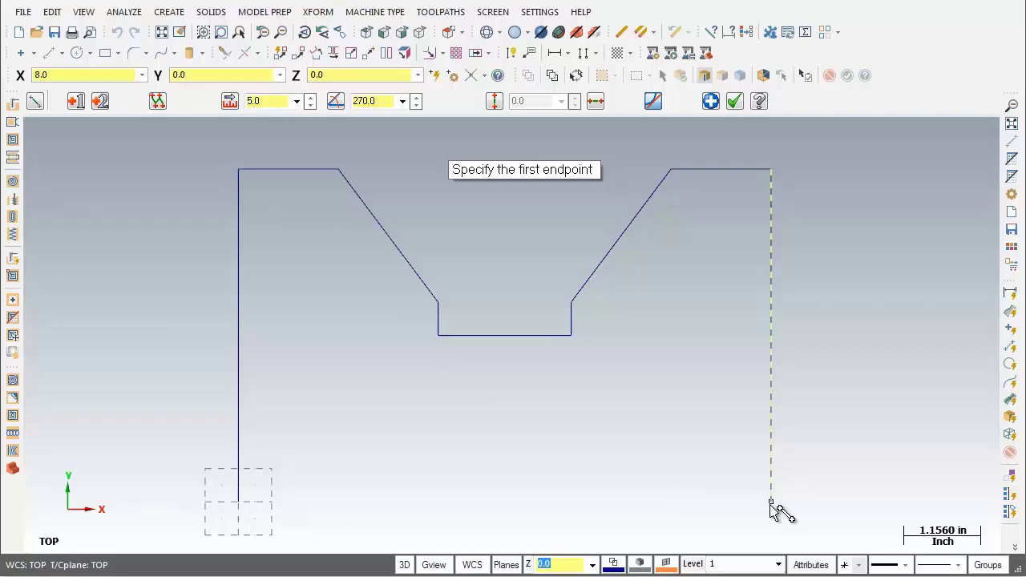
Step: Close the profile with a horizontal line from the lower end of the right vertical line to X 0, Y 0
left_click(771, 504)
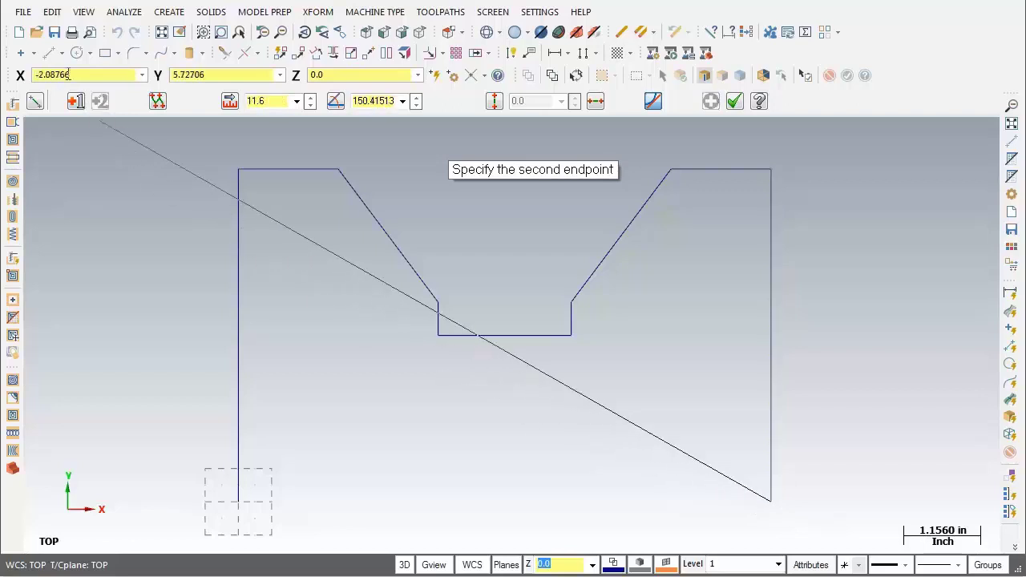
left_click(69, 75)
type("0")
key("Tab")
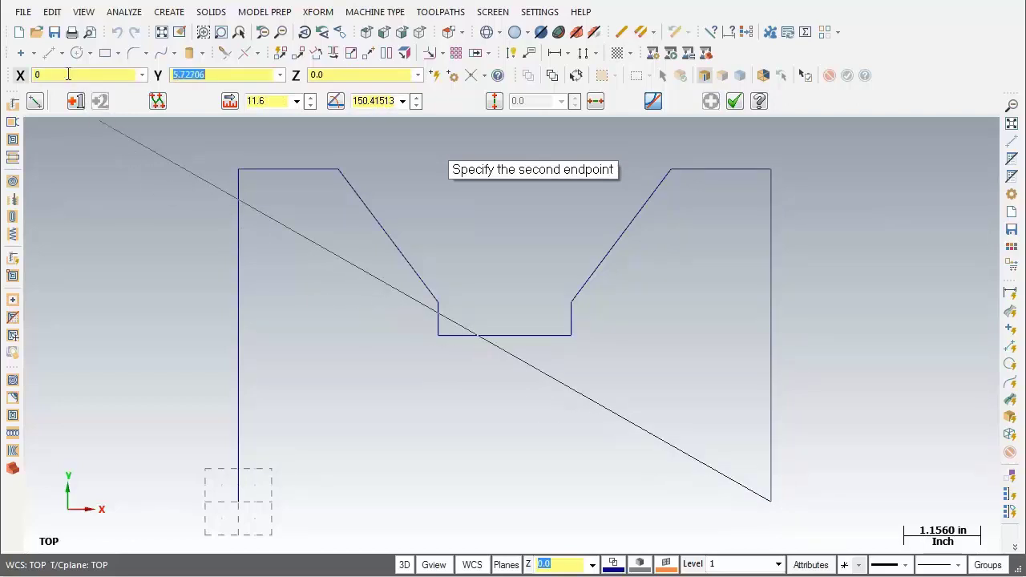
type("0")
key("Tab")
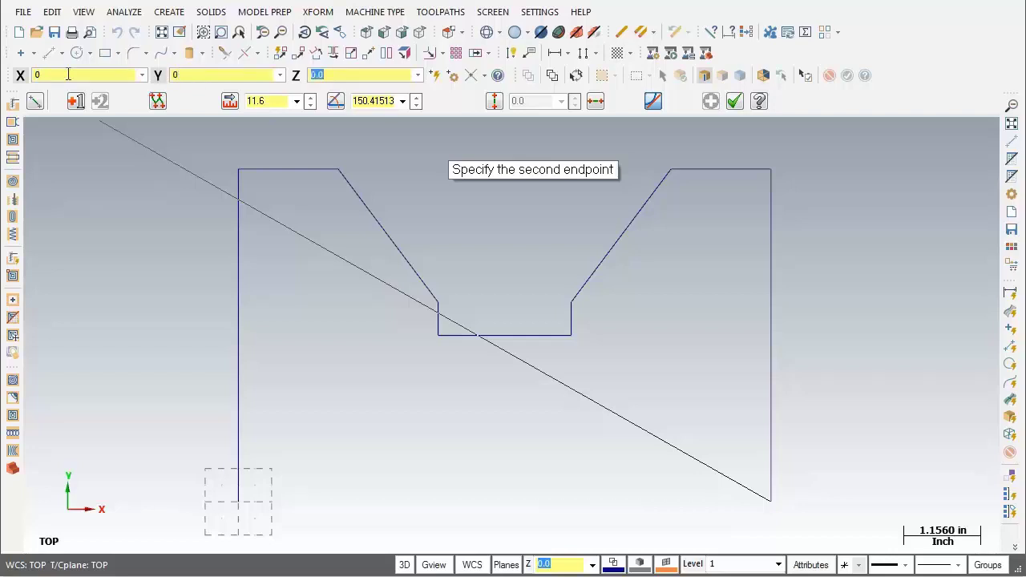
key("Return")
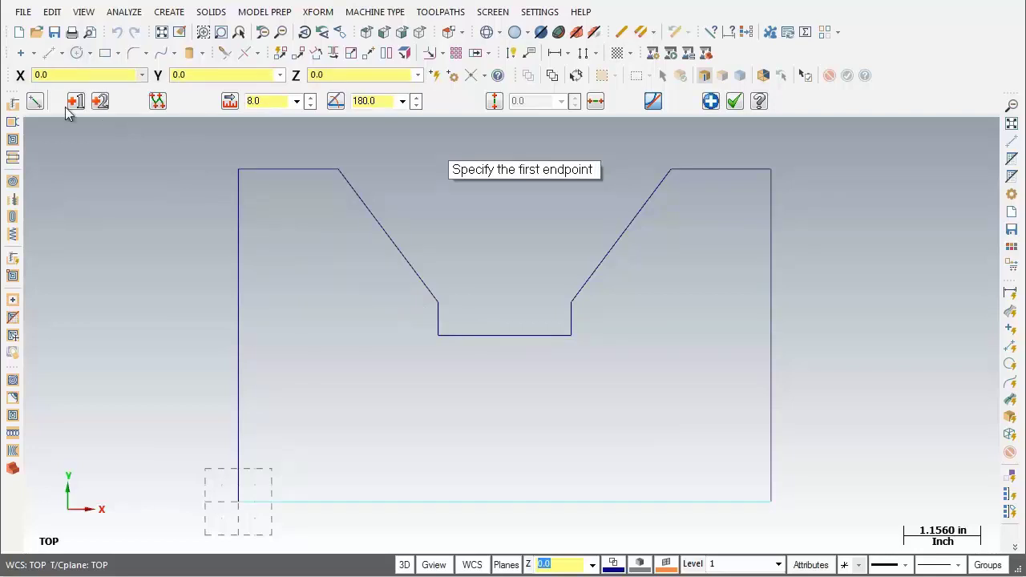
left_click(735, 102)
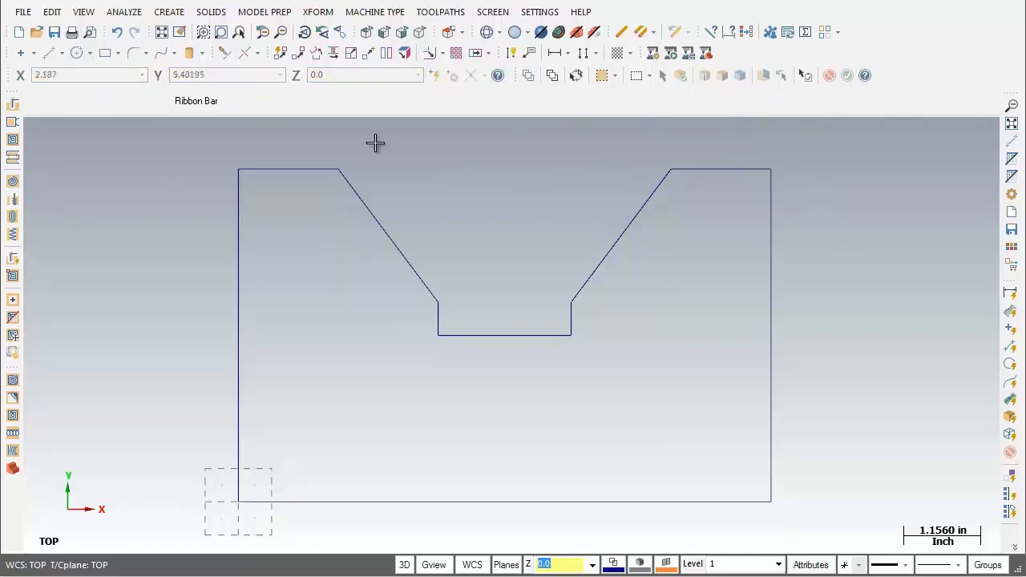
Step: Fit the profile to the view and save the file as Mill-Lesson-1 in the Mill_1 folder
left_click(163, 37)
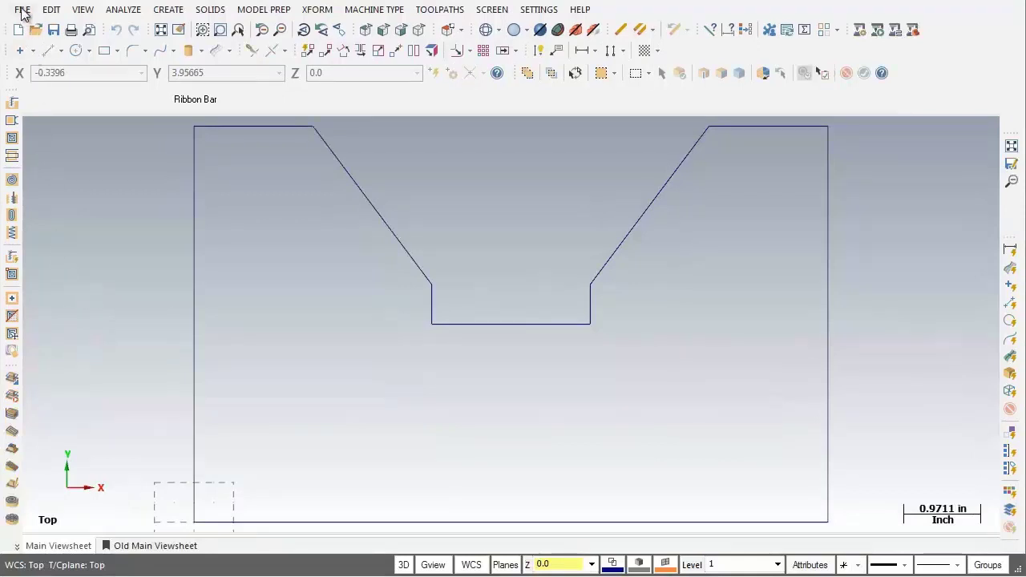
left_click(23, 10)
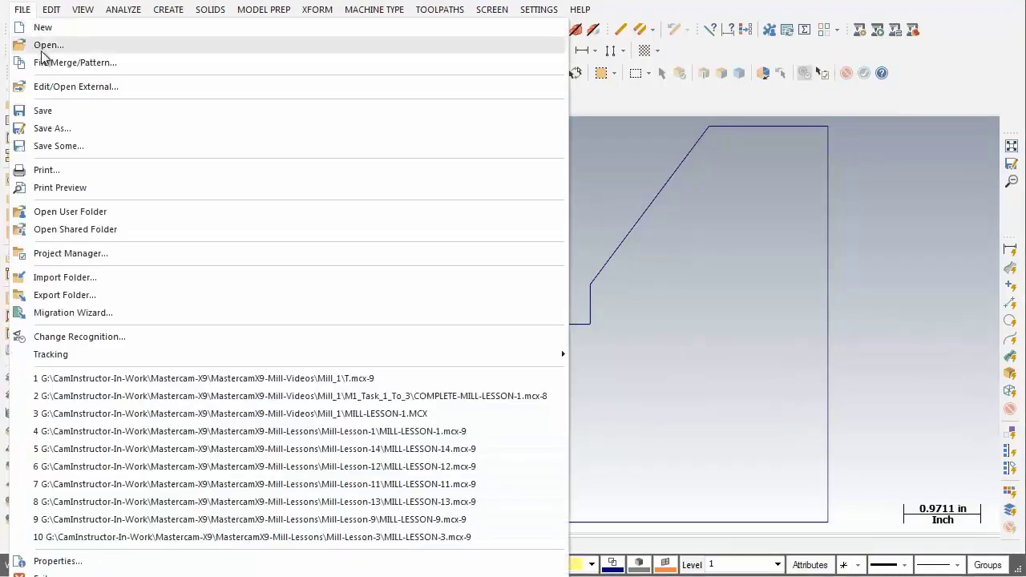
left_click(79, 129)
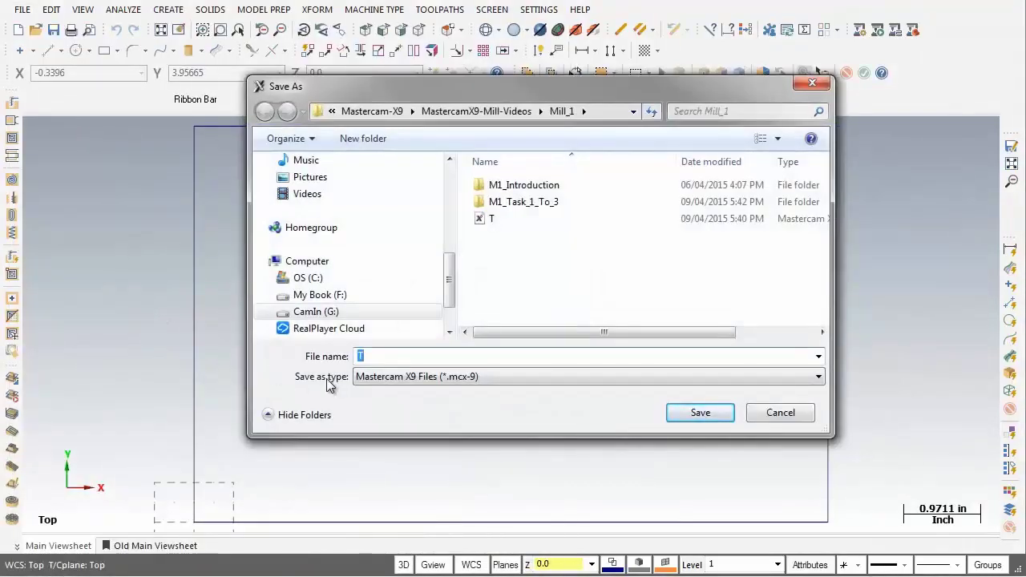
type("Mi")
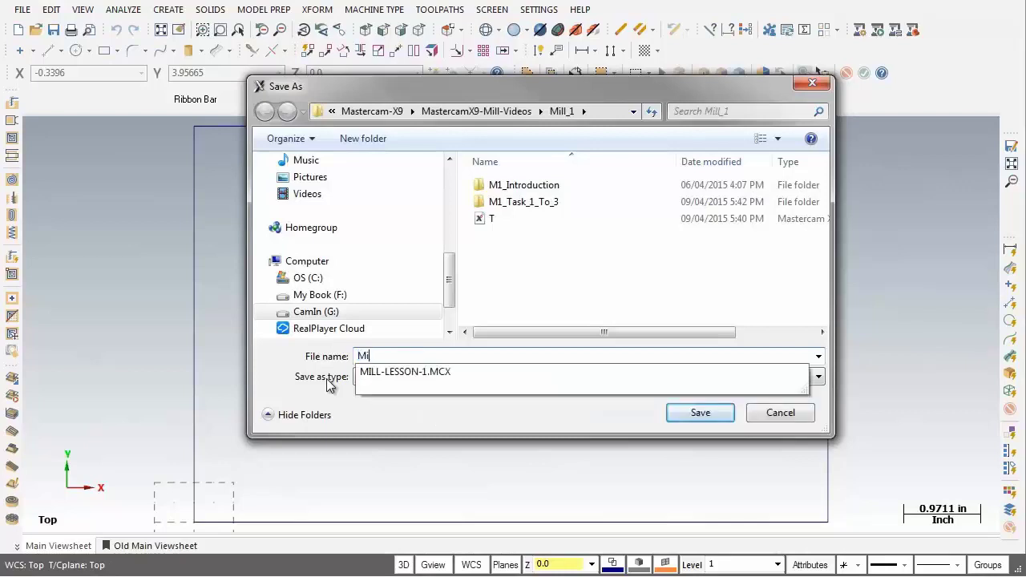
type("ll-Lesson-1")
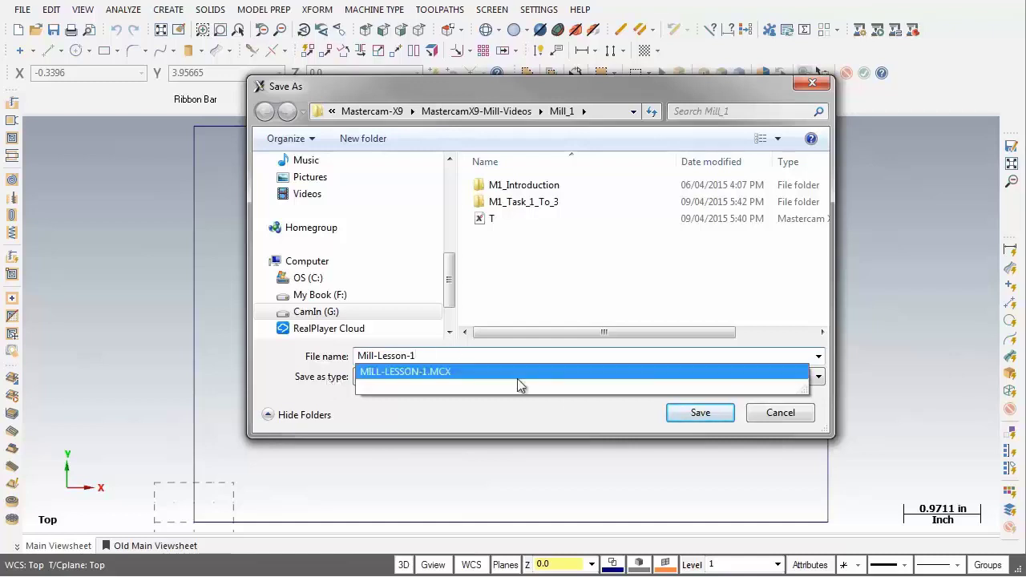
left_click(695, 418)
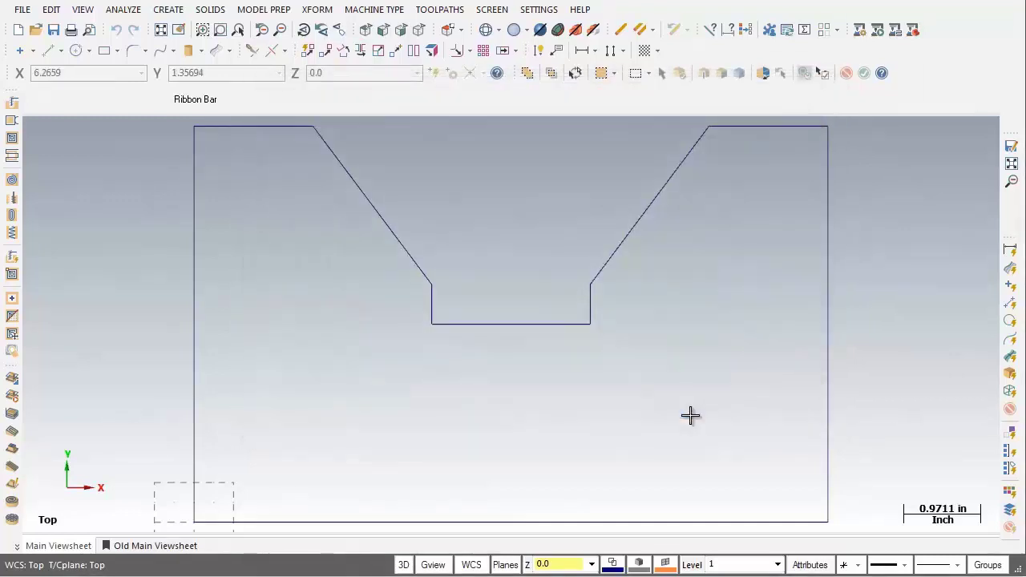